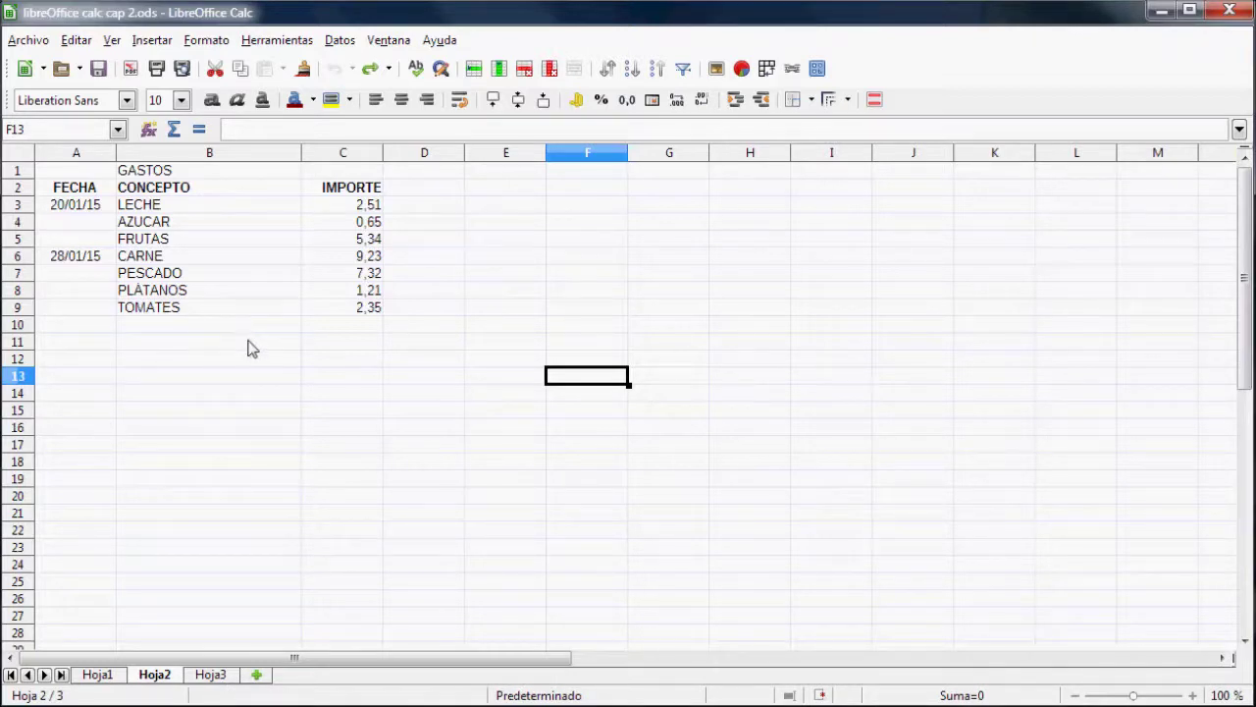
Step: Try selecting entire columns and an entire row of the sheet, including column E and row 14
click(516, 159)
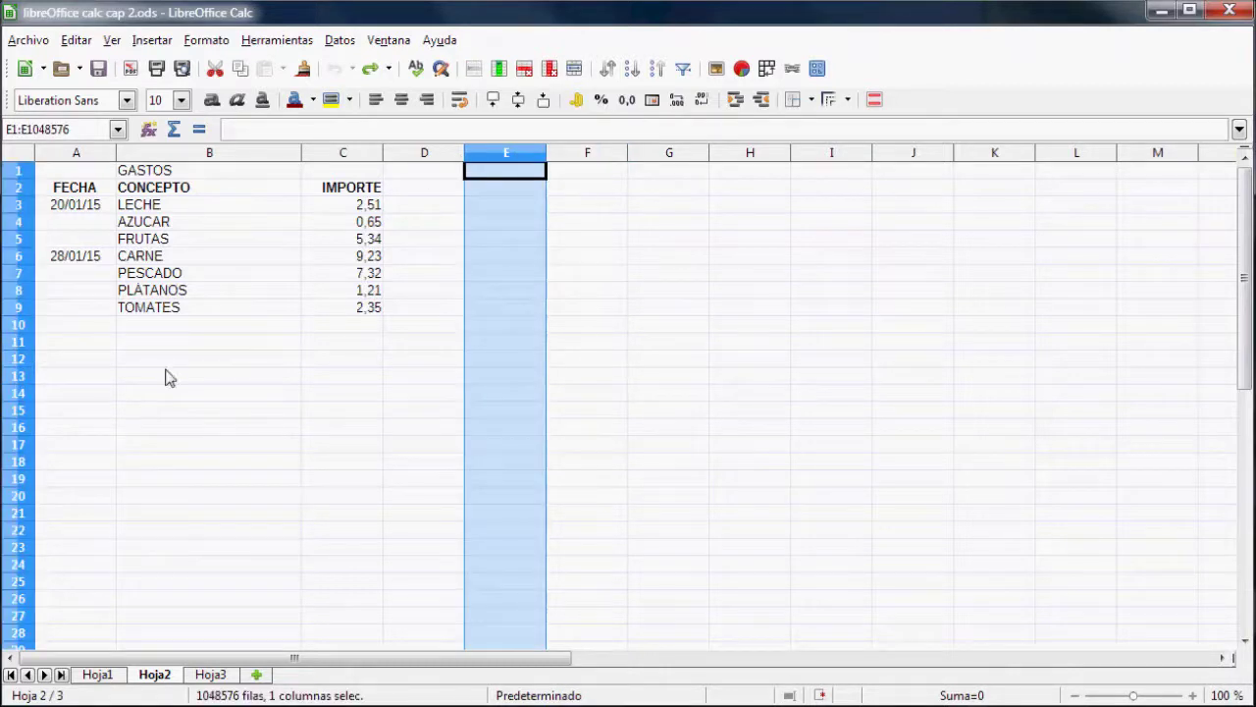
click(16, 395)
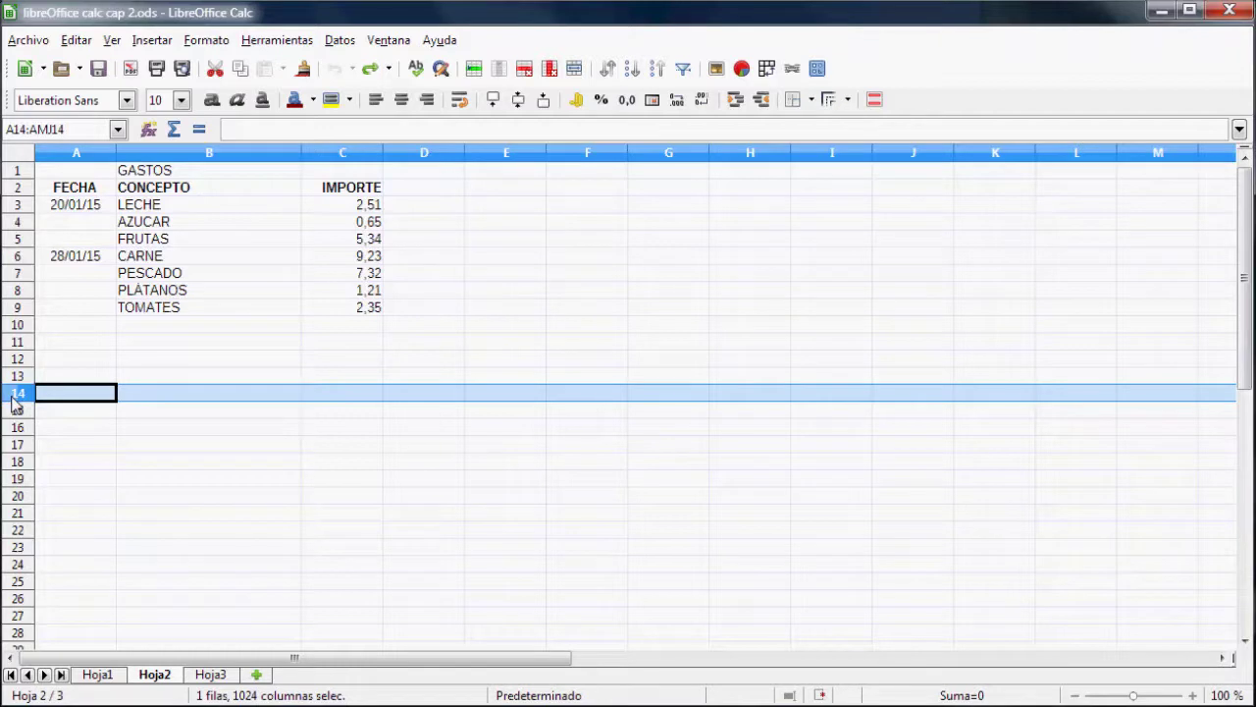
click(477, 160)
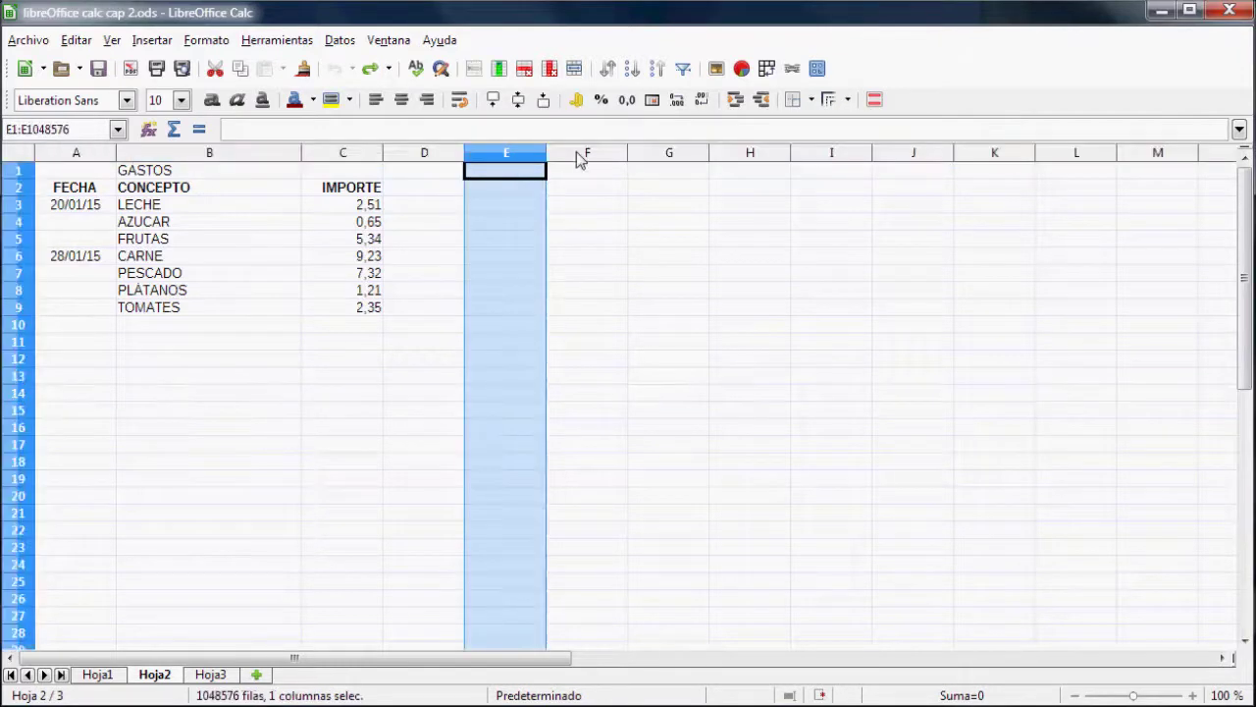
drag(579, 160, 673, 157)
click(592, 193)
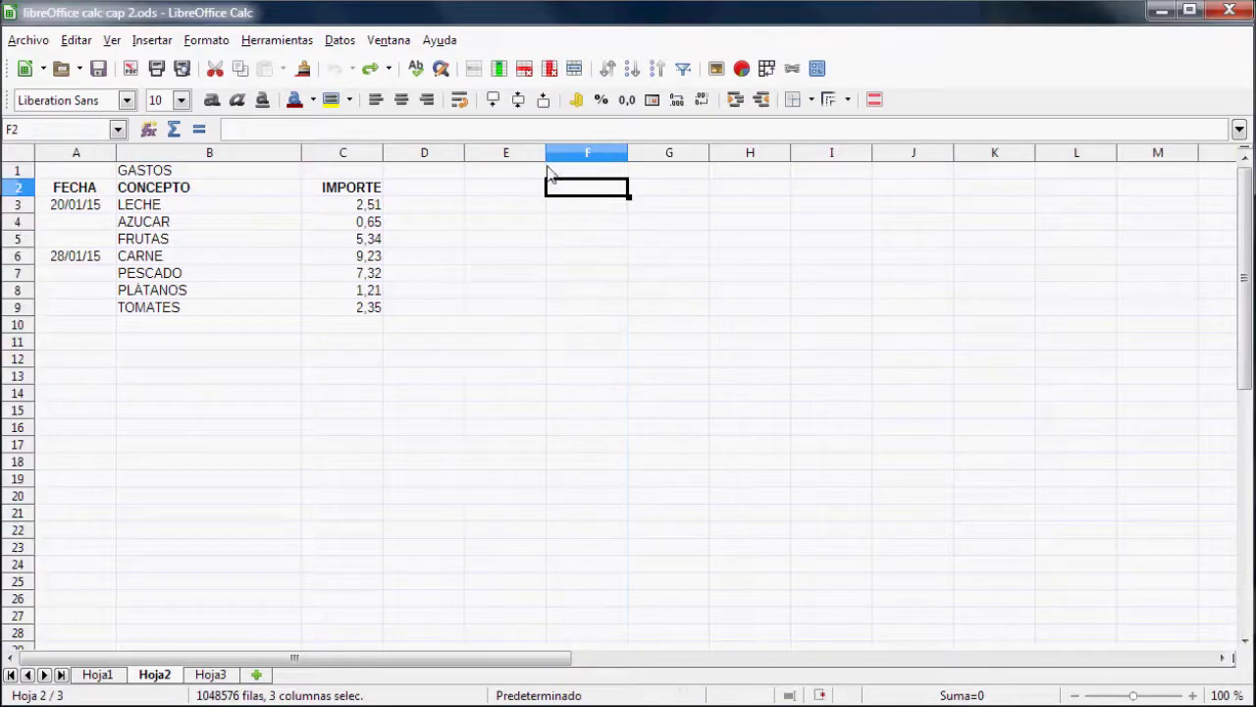
click(535, 157)
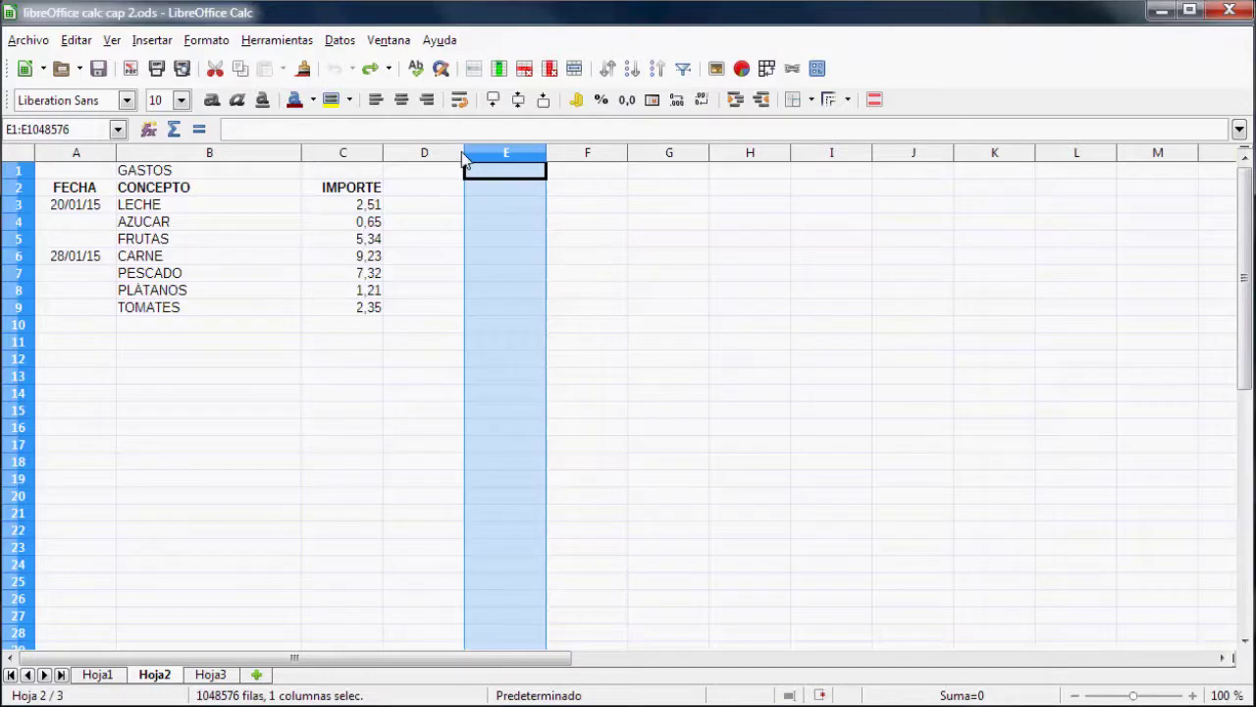
click(412, 359)
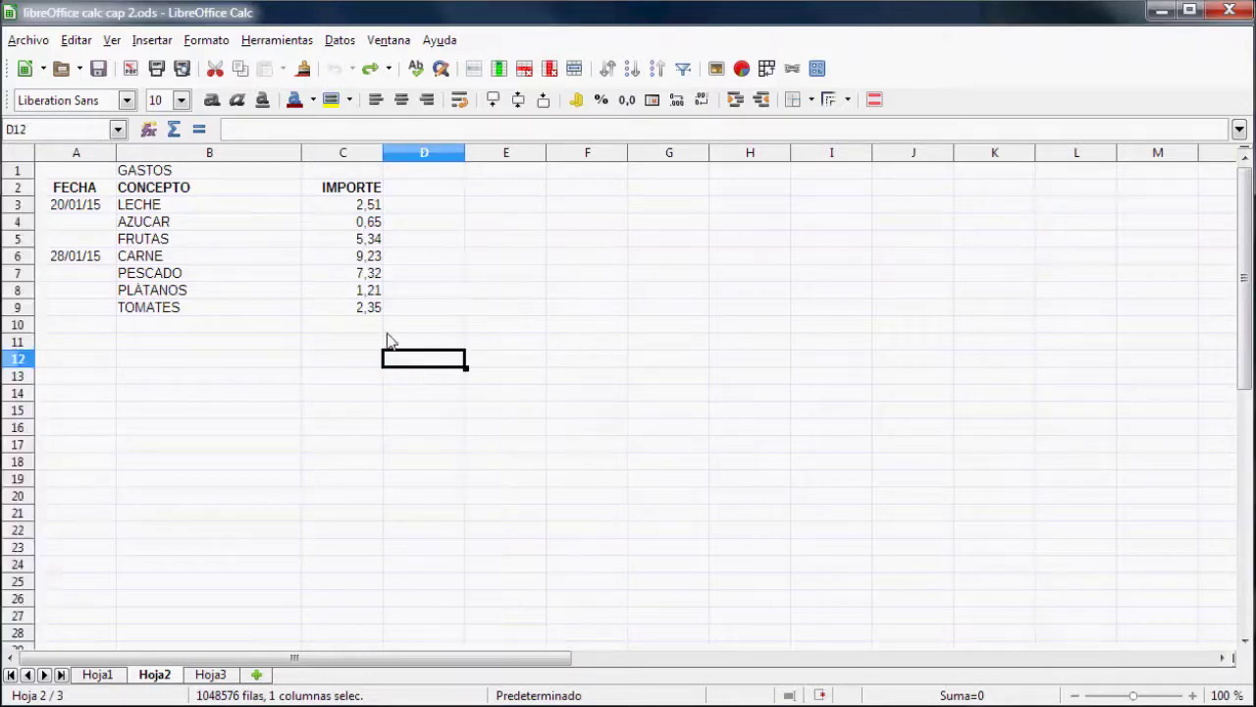
Step: Go through the expense list cell by cell in column B, from the GASTOS title down to PESCADO
click(155, 171)
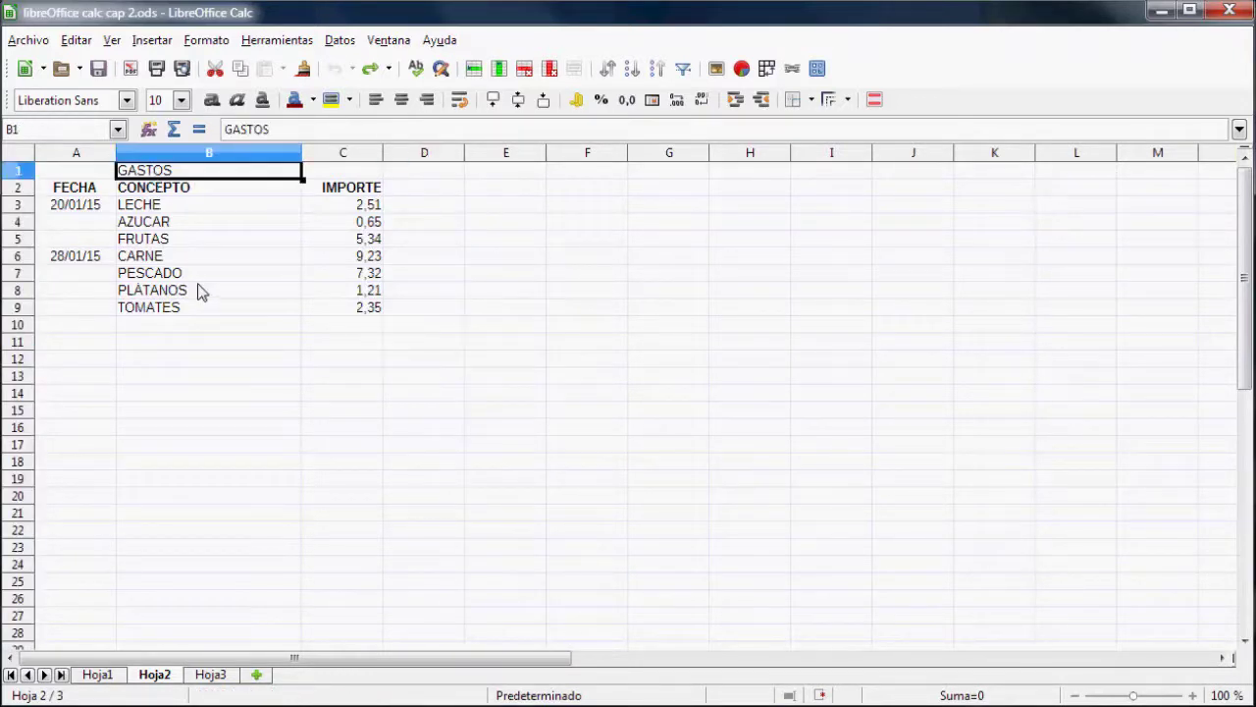
key(Down)
key(Down)
key(Down)
key(Down)
key(Down)
key(Down)
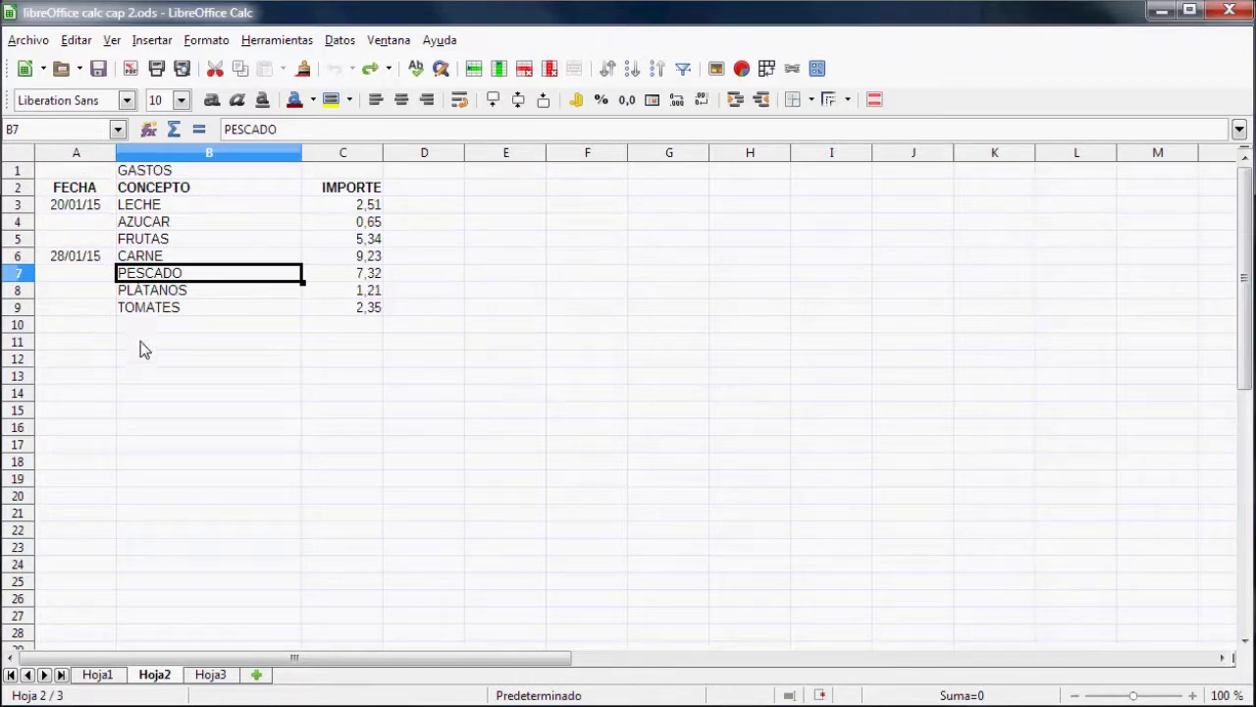
Step: Insert an empty column between the FECHA and CONCEPTO columns
click(223, 156)
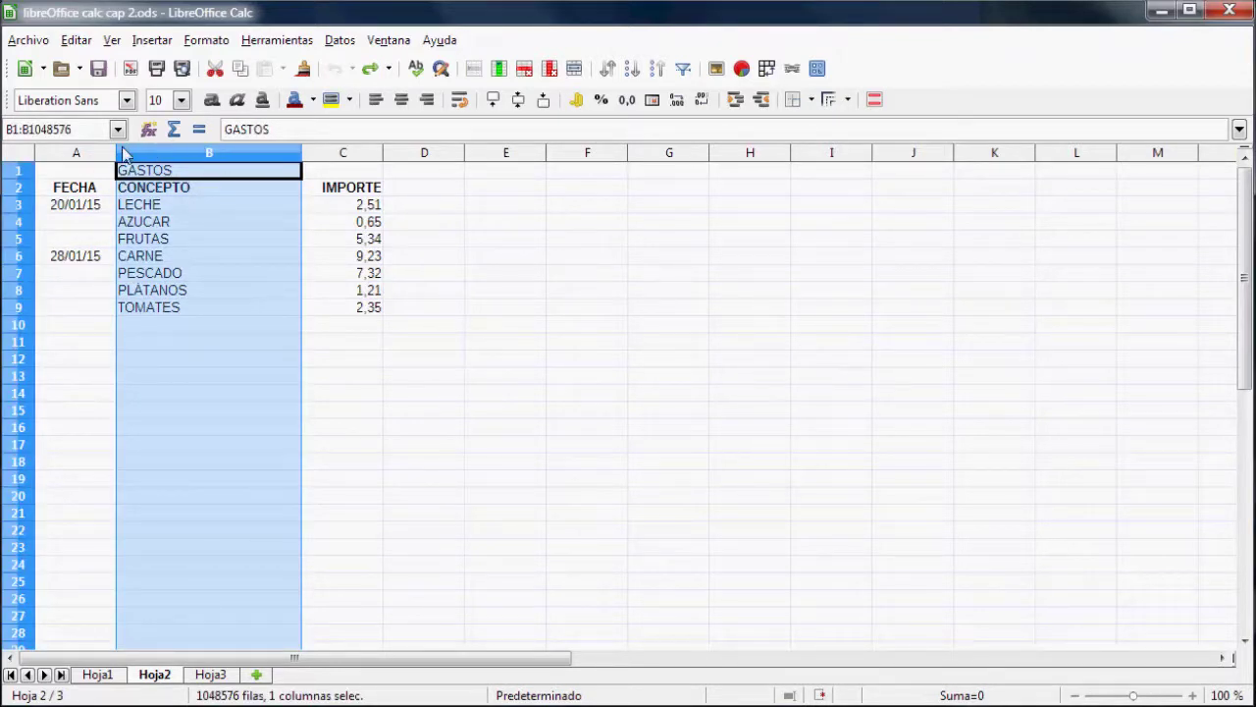
right_click(180, 160)
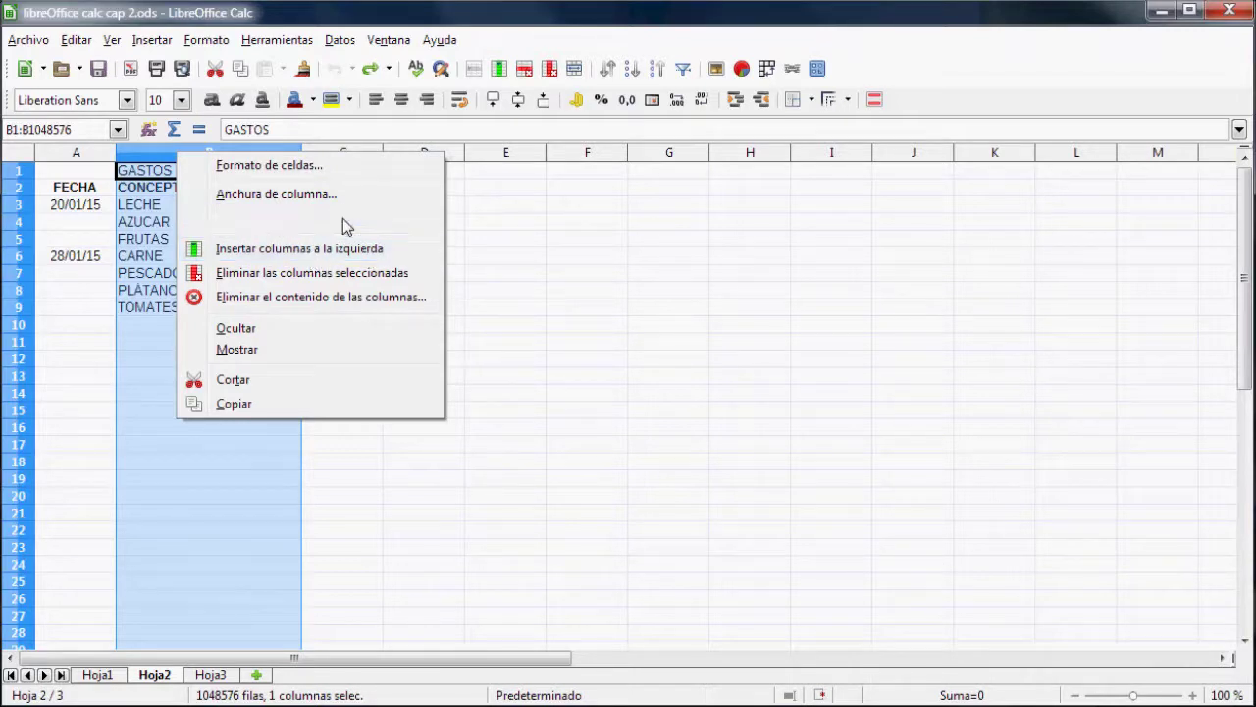
click(500, 57)
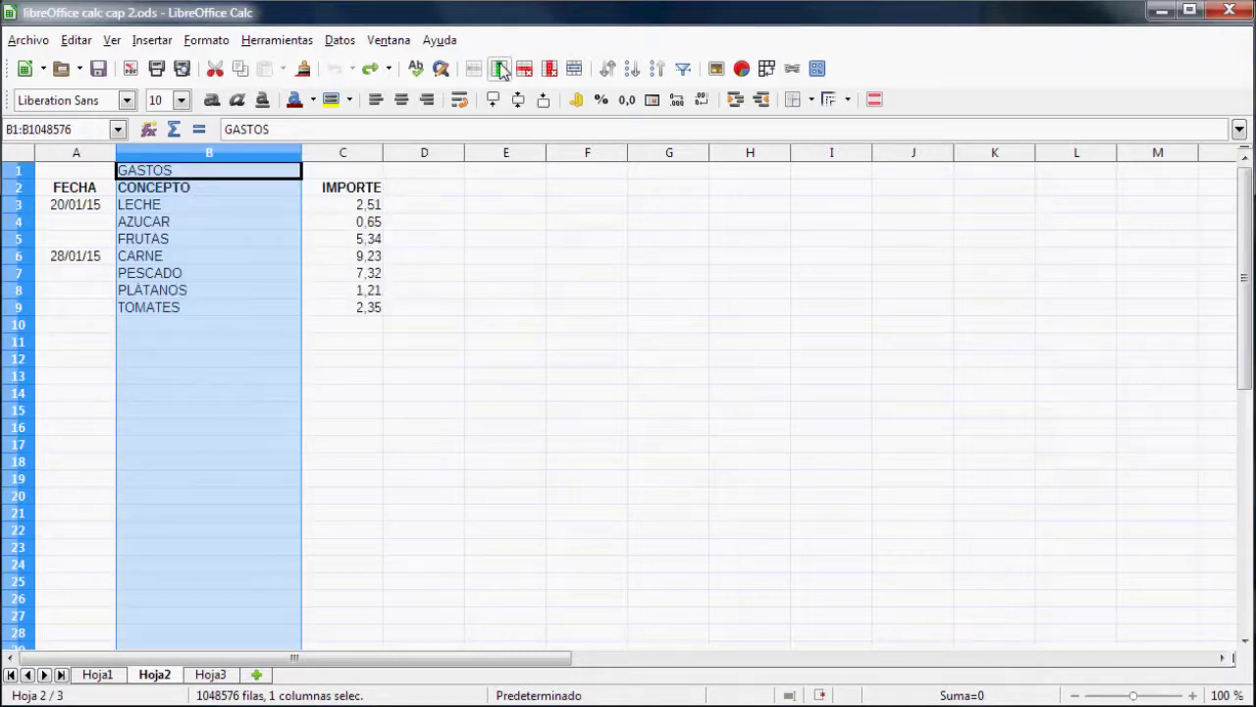
click(148, 40)
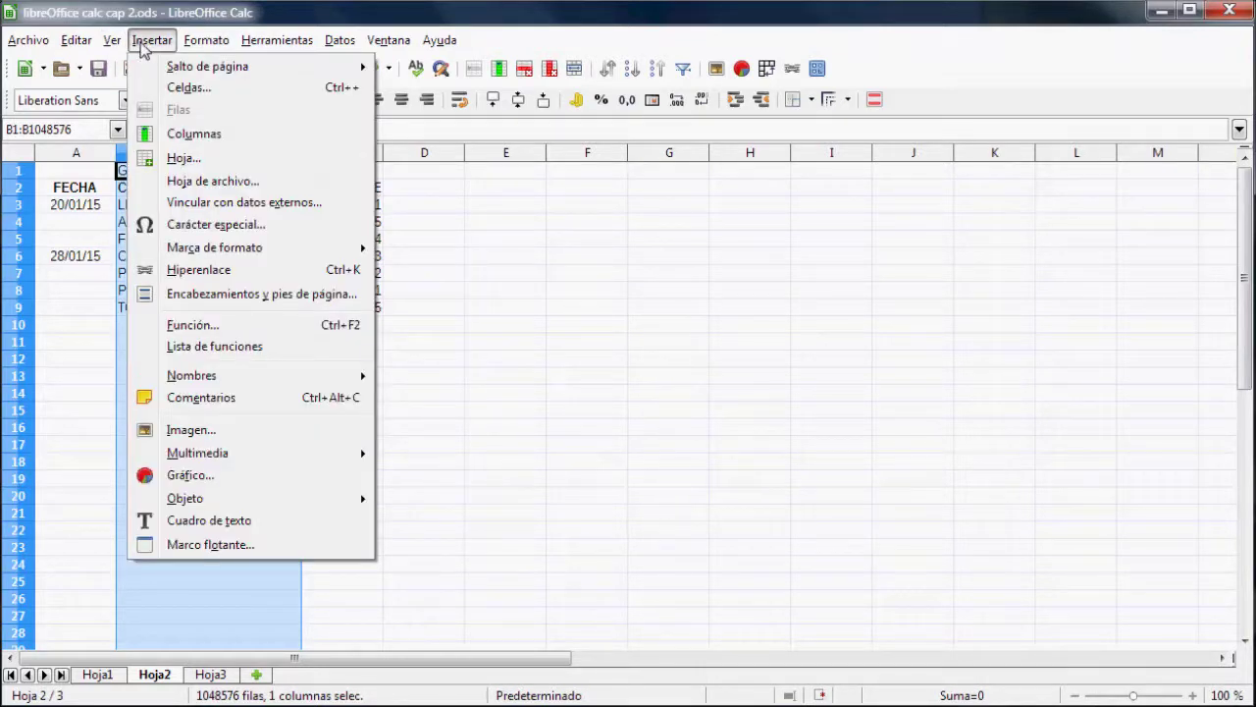
click(222, 133)
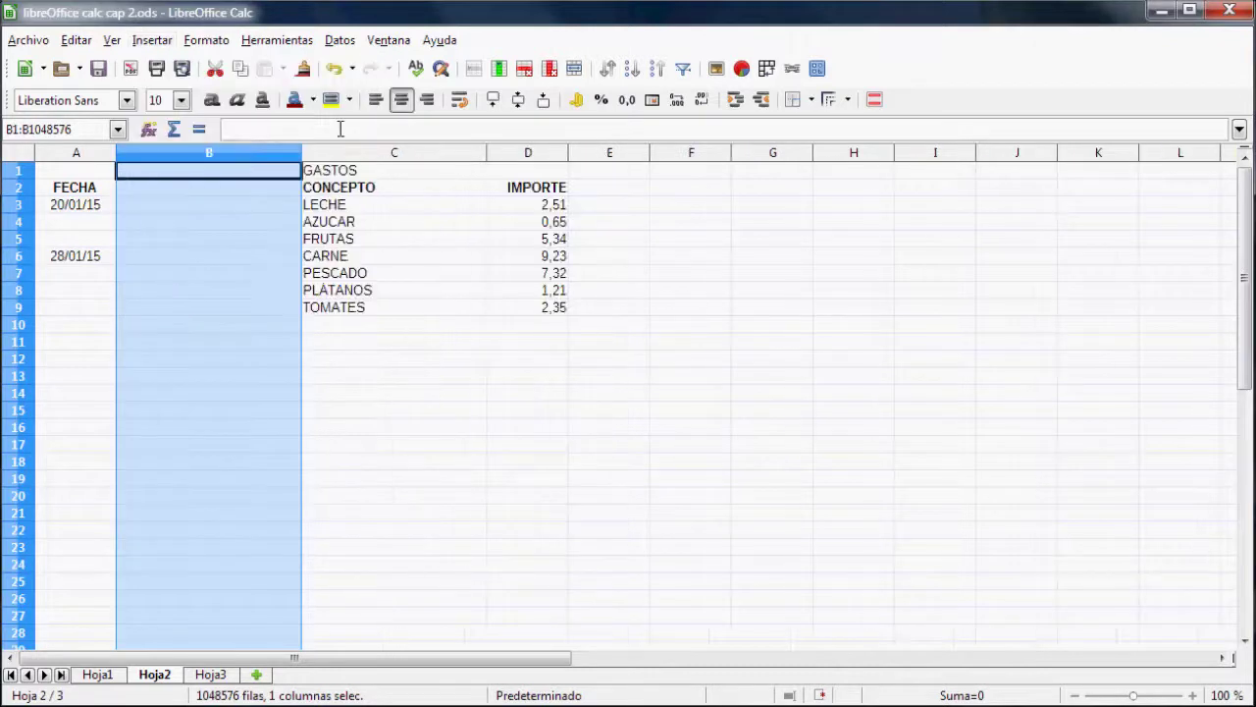
click(410, 361)
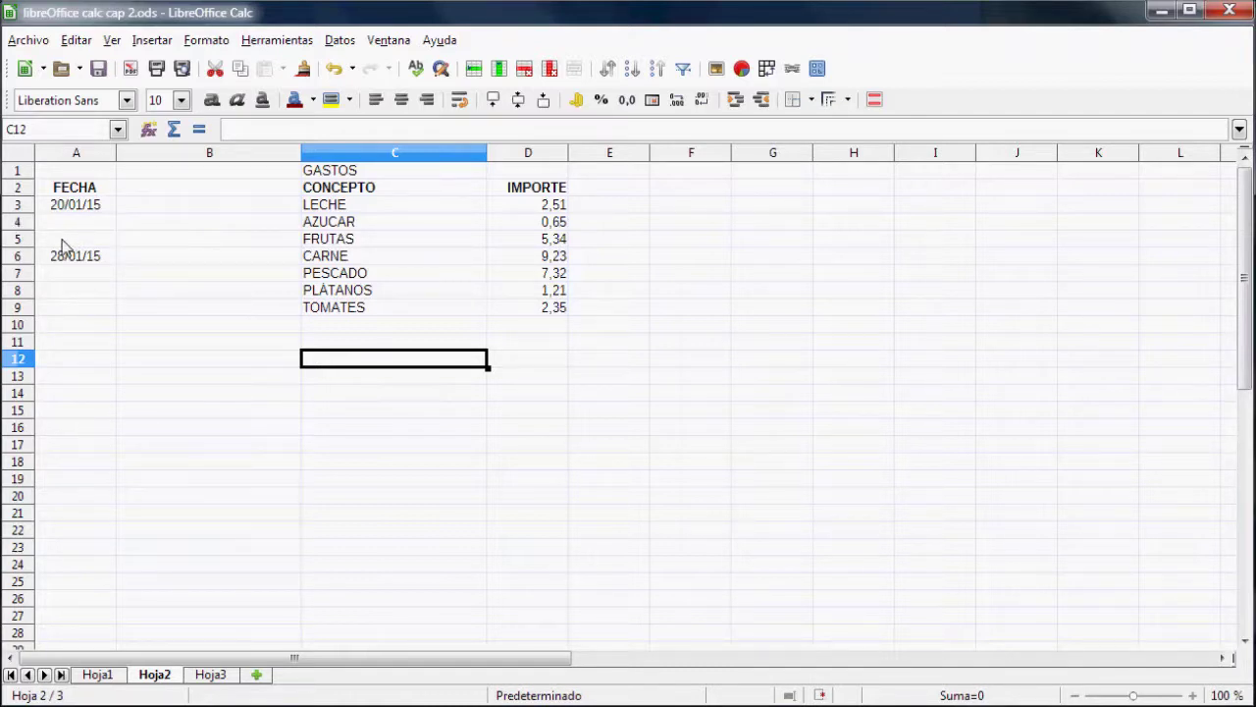
Step: Insert an empty row above the CARNE entry in row 6, below FRUTAS
drag(114, 238, 527, 239)
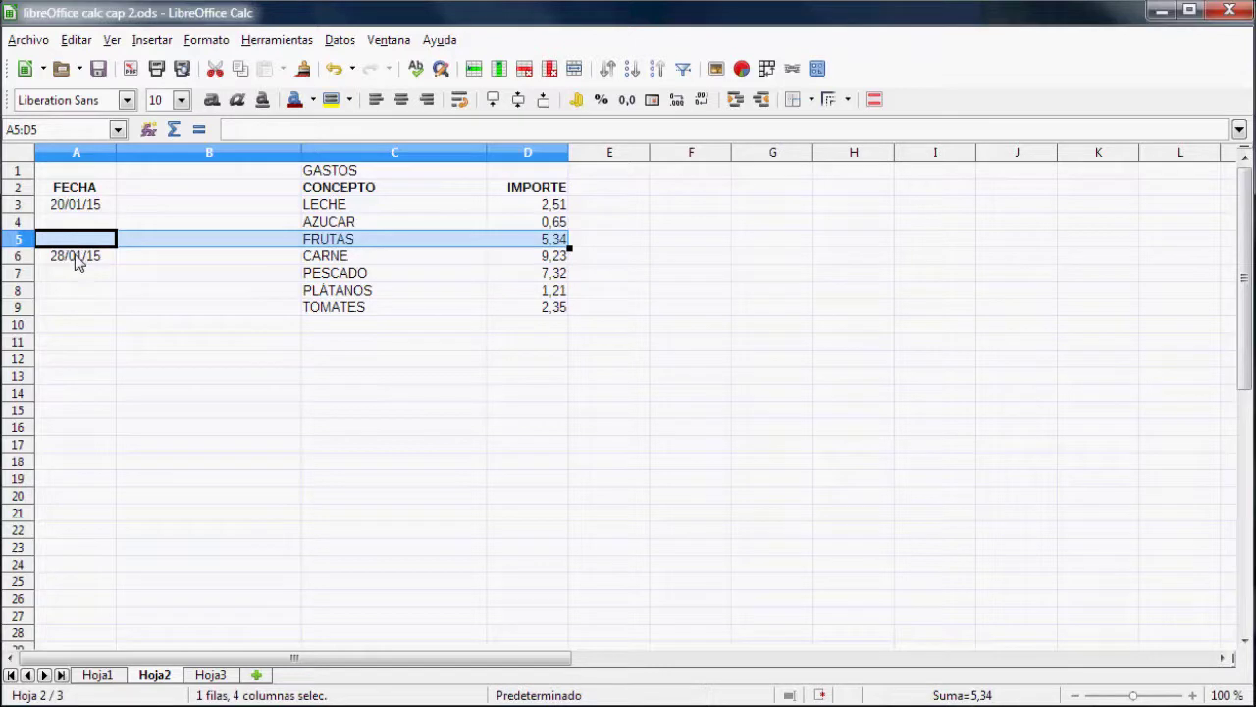
click(18, 256)
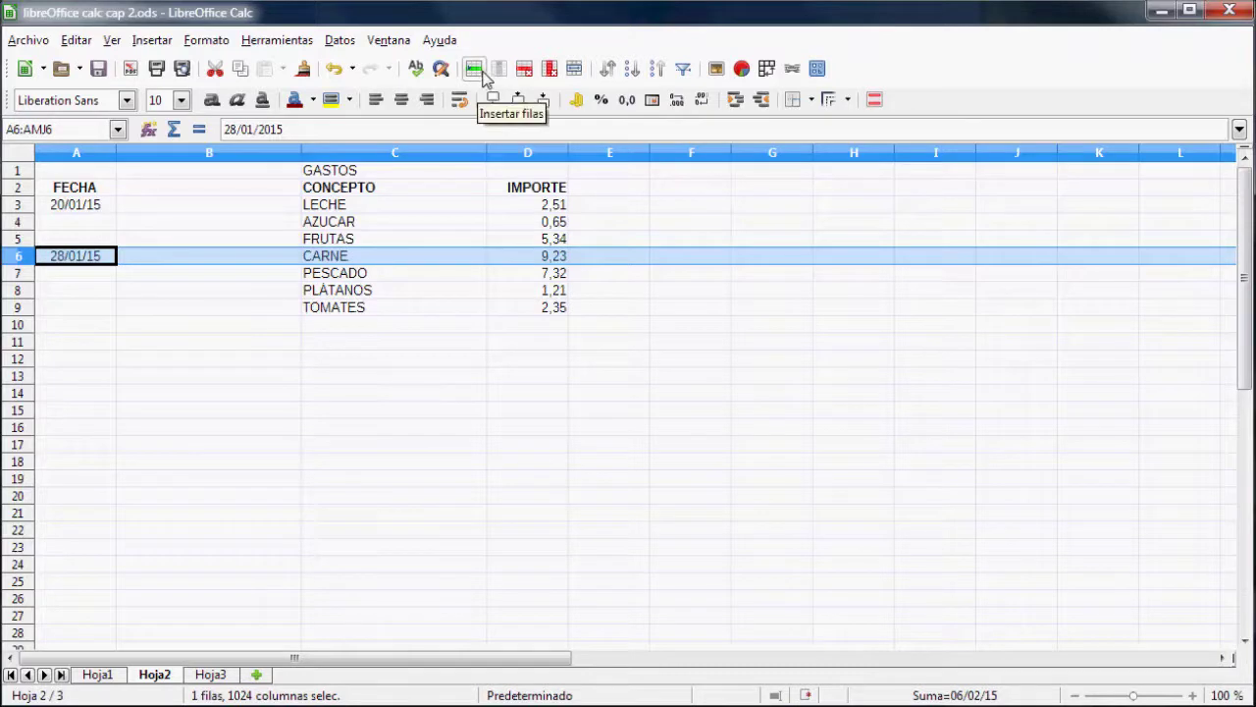
right_click(12, 258)
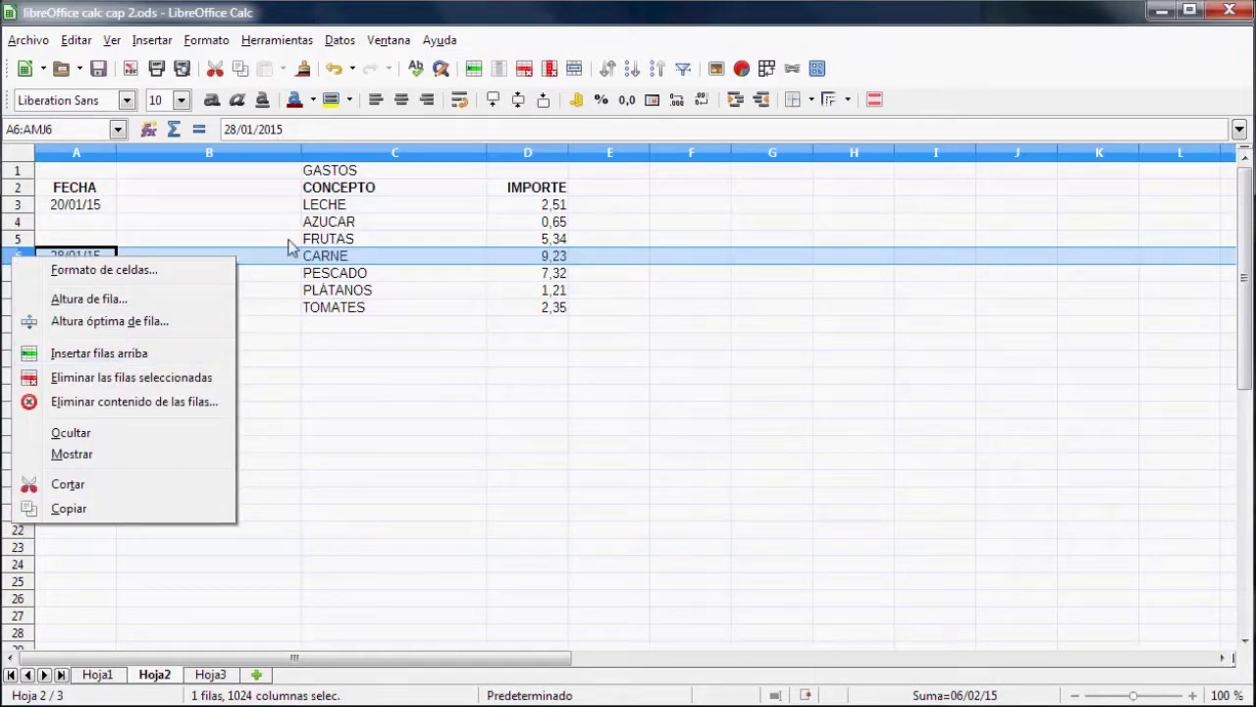
click(157, 41)
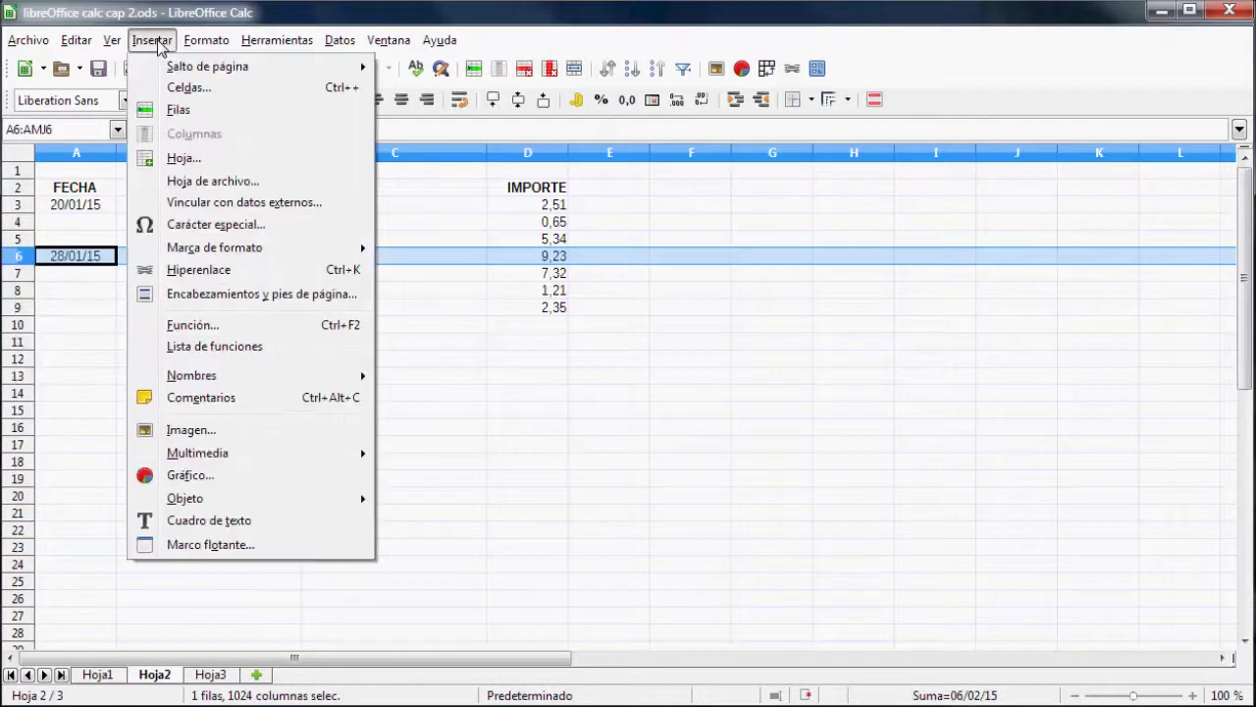
click(204, 111)
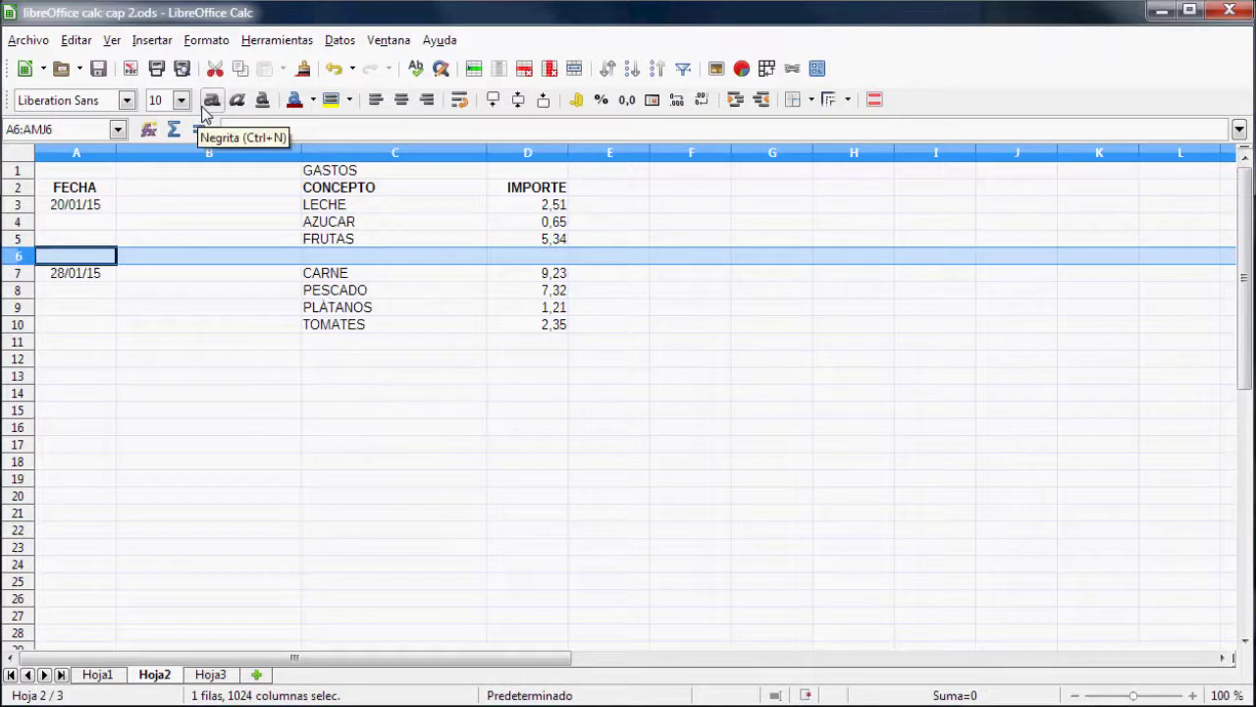
click(343, 341)
Step: Fill the empty row 6 with the concept CARNE in column C and the amount 9,65 in column D
click(335, 257)
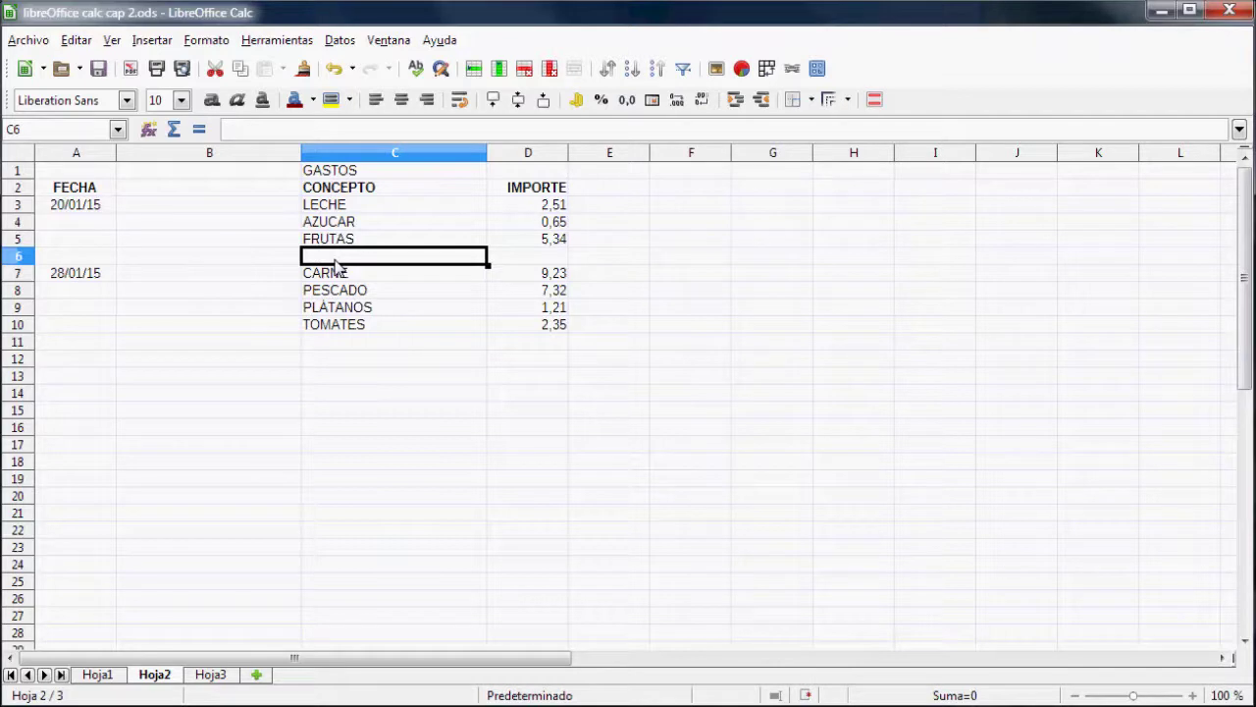
text(CARNE)
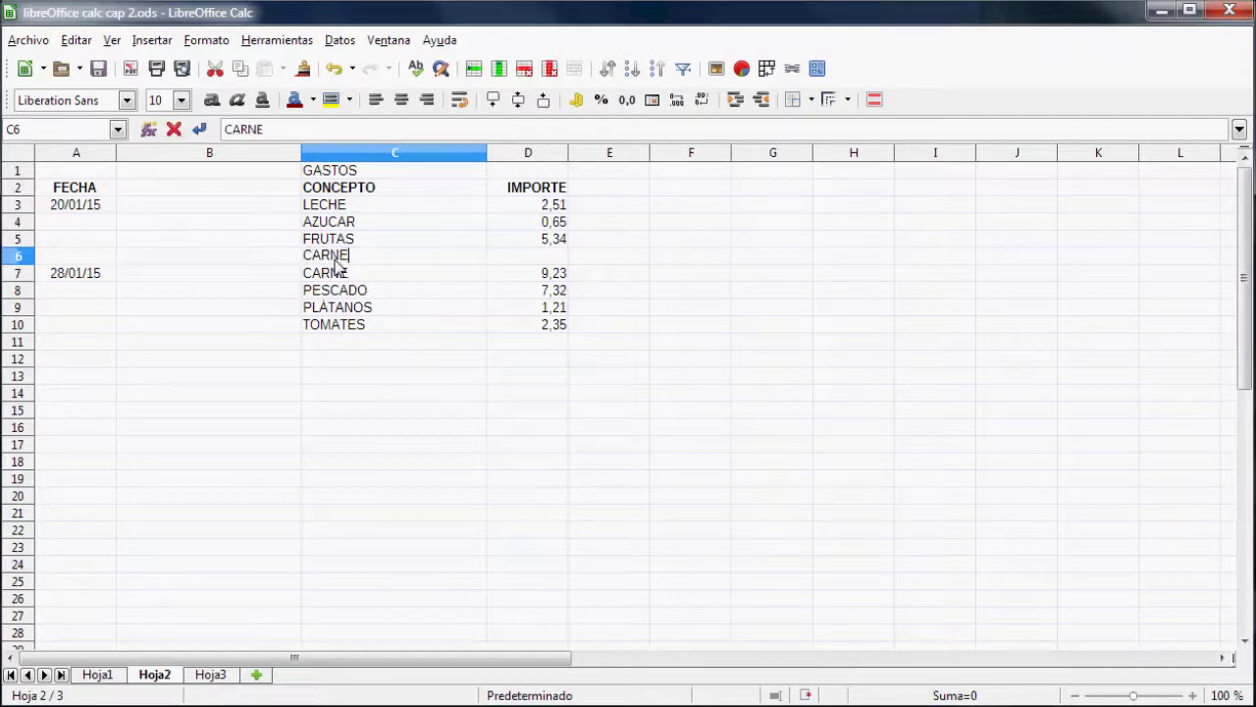
key(Tab)
text(9,65)
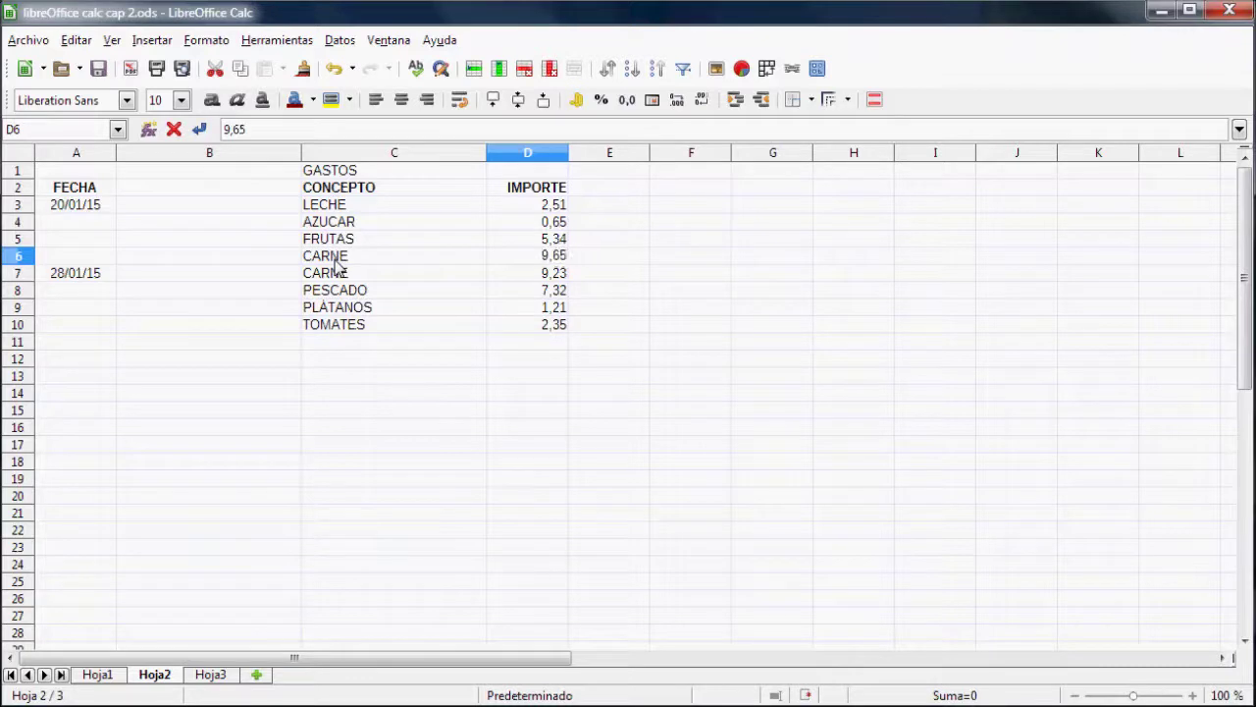
key(Tab)
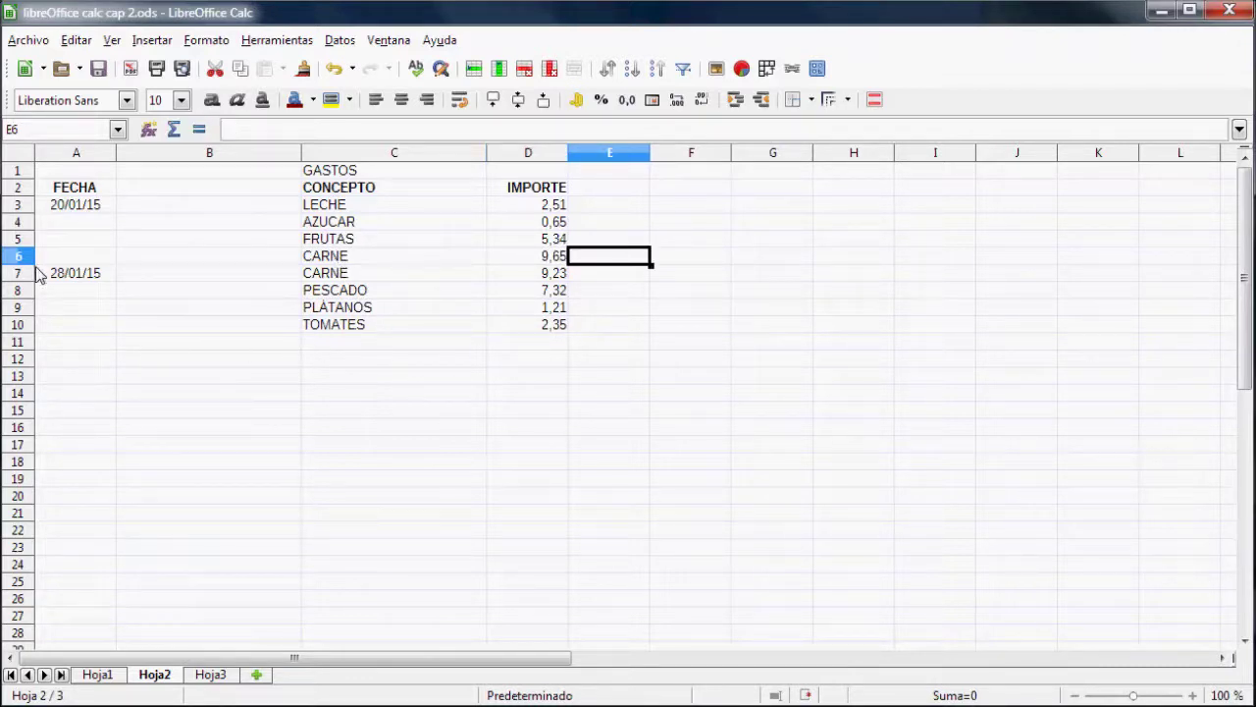
Step: Insert three empty rows at once above row 6, below the FRUTAS entry
drag(17, 257, 13, 299)
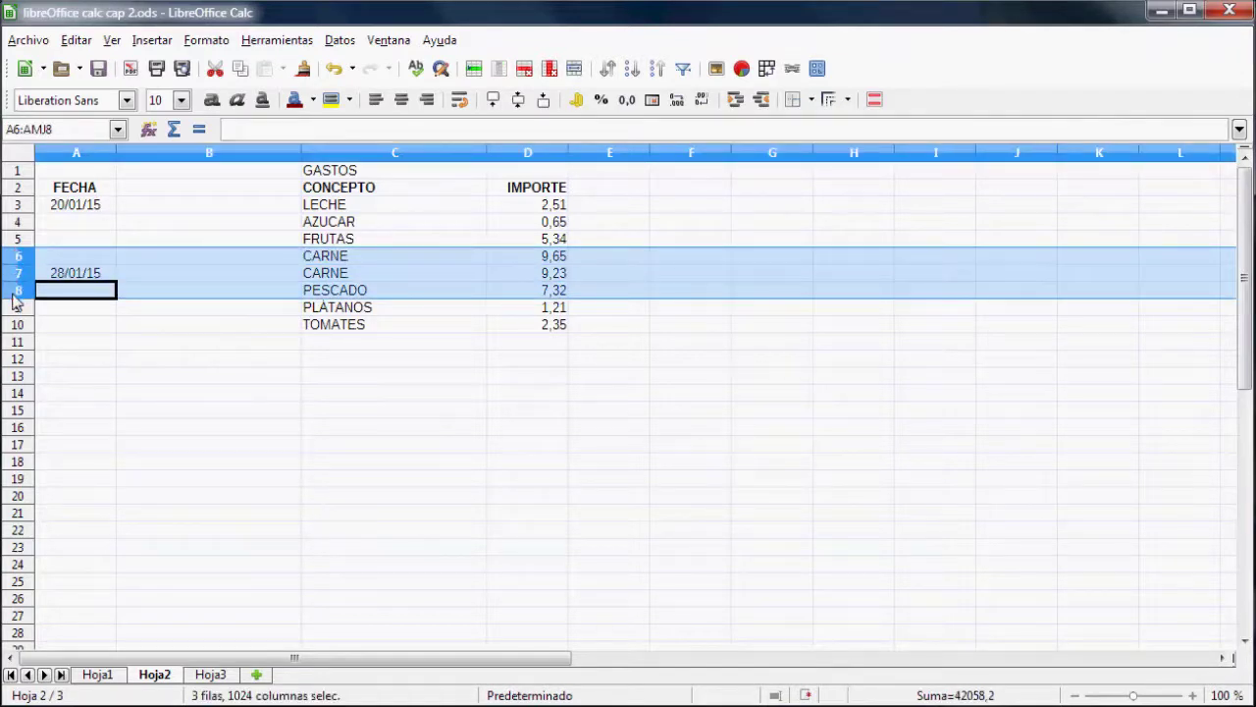
click(475, 69)
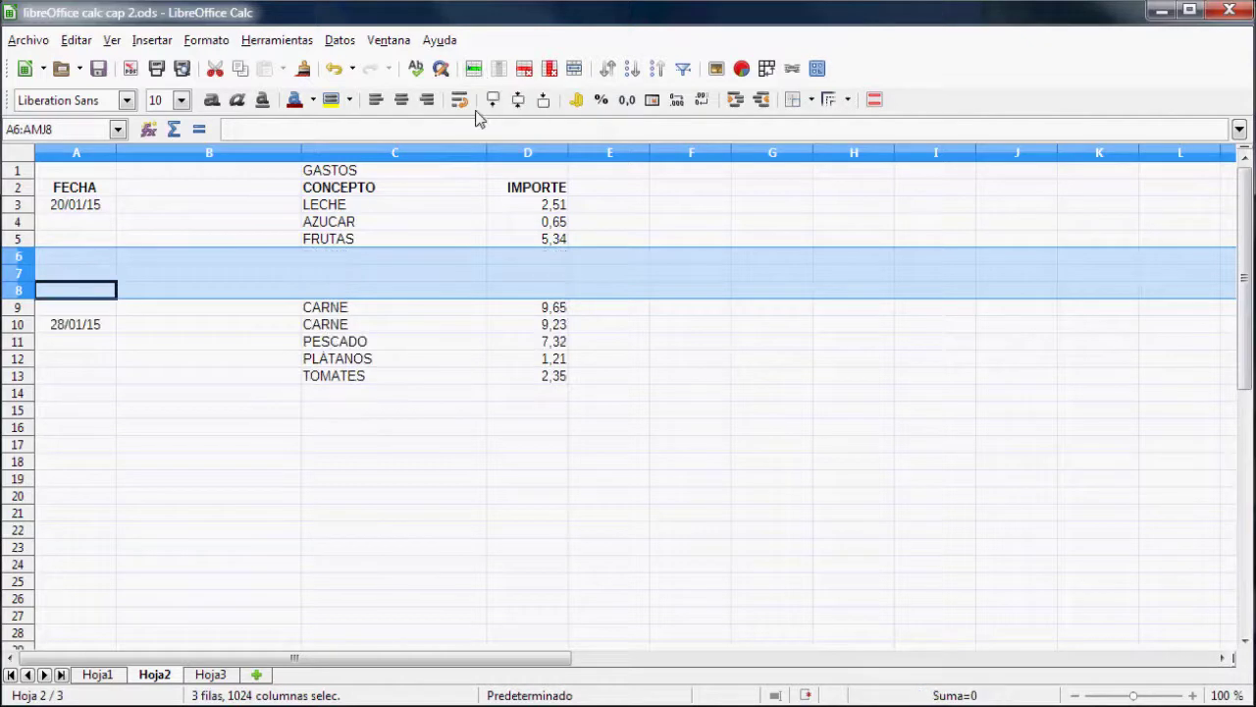
click(224, 383)
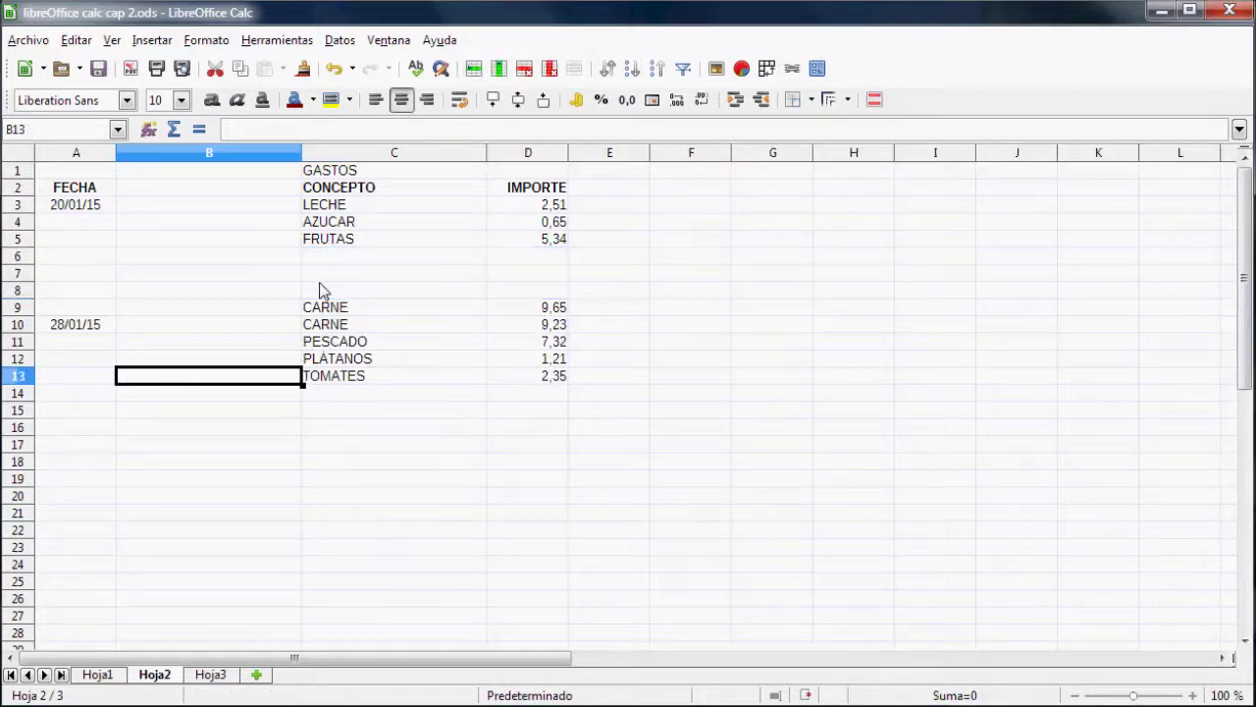
Step: Insert two empty columns at once between the CONCEPTO and IMPORTE columns
click(518, 153)
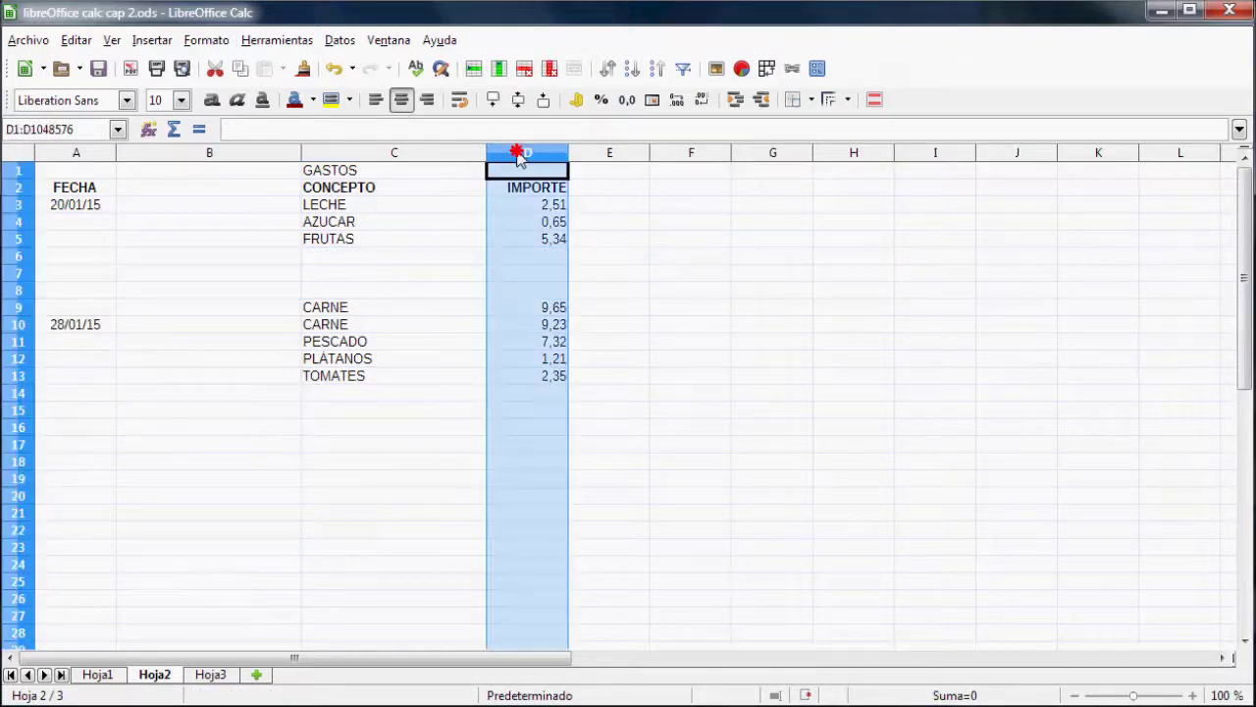
drag(518, 157, 603, 157)
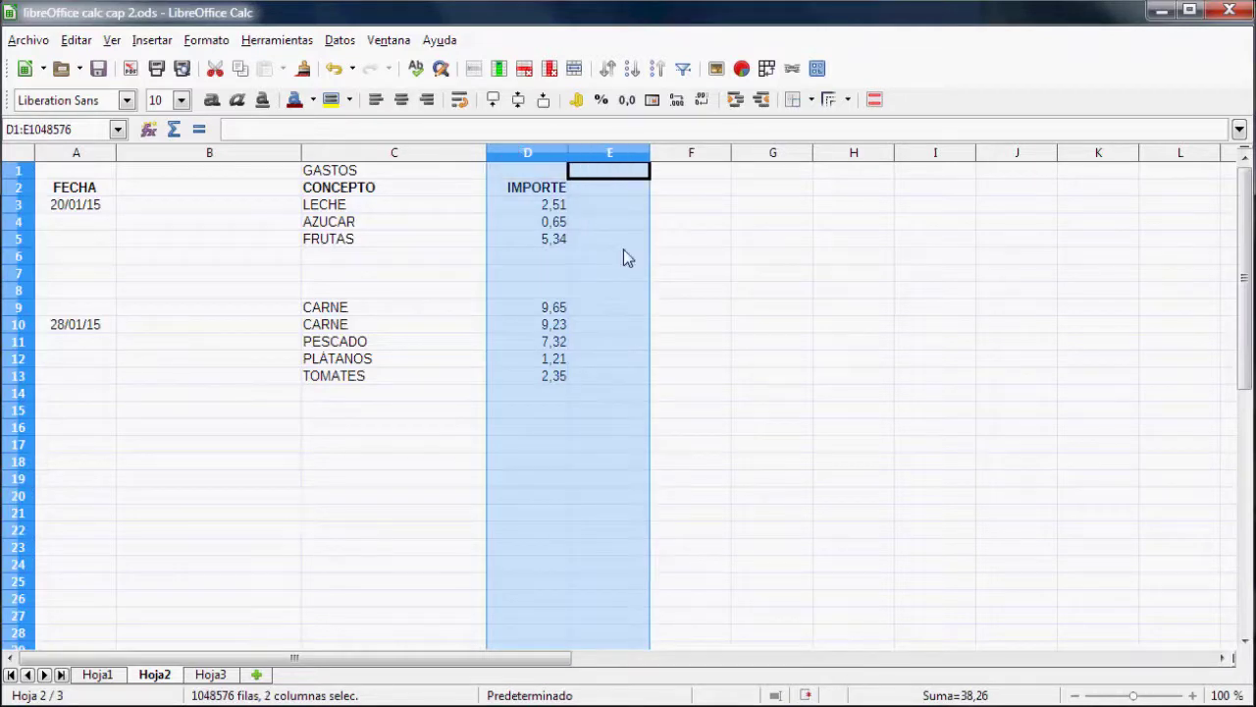
click(500, 70)
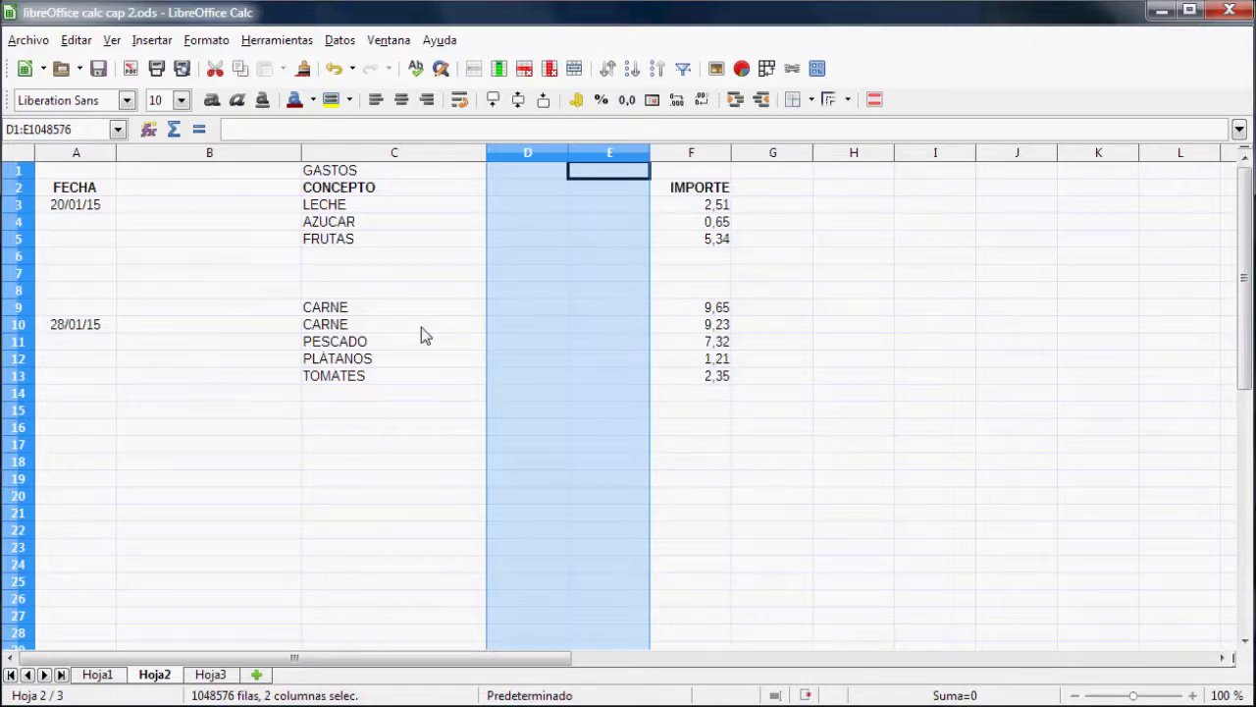
Step: Undo all the row and column insertions and the added CARNE entry
click(334, 68)
click(333, 68)
click(333, 68)
click(334, 68)
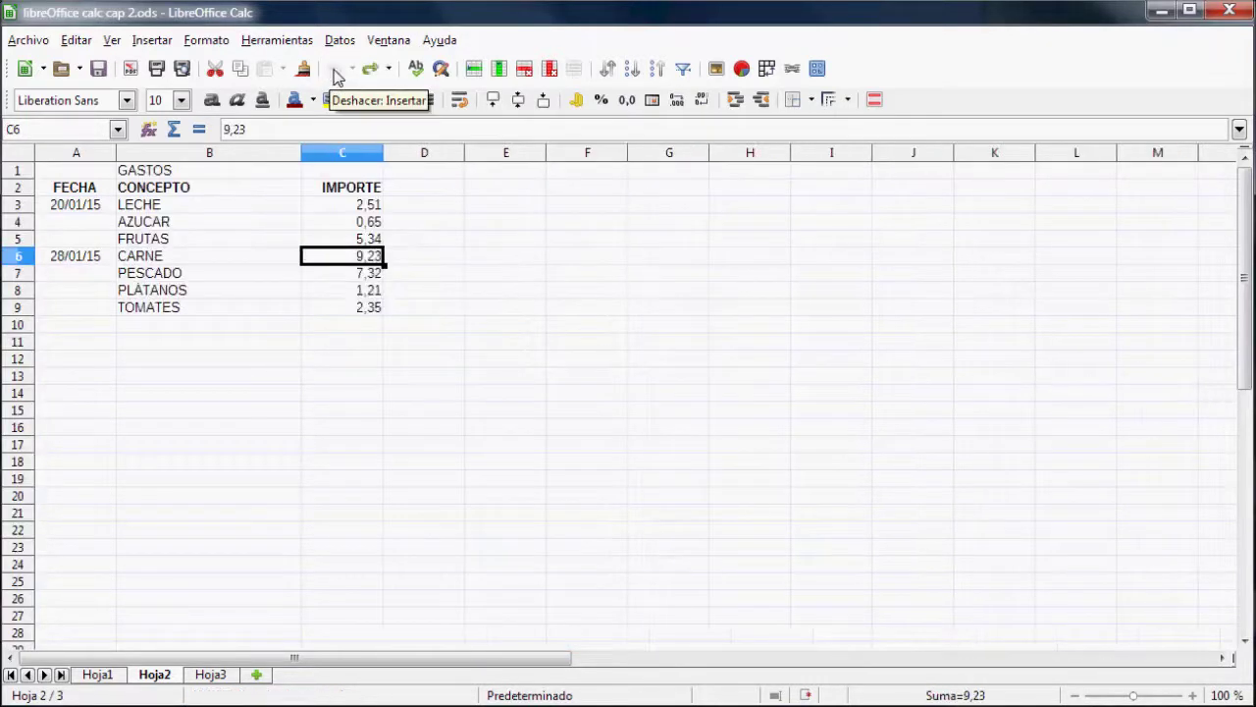
click(487, 398)
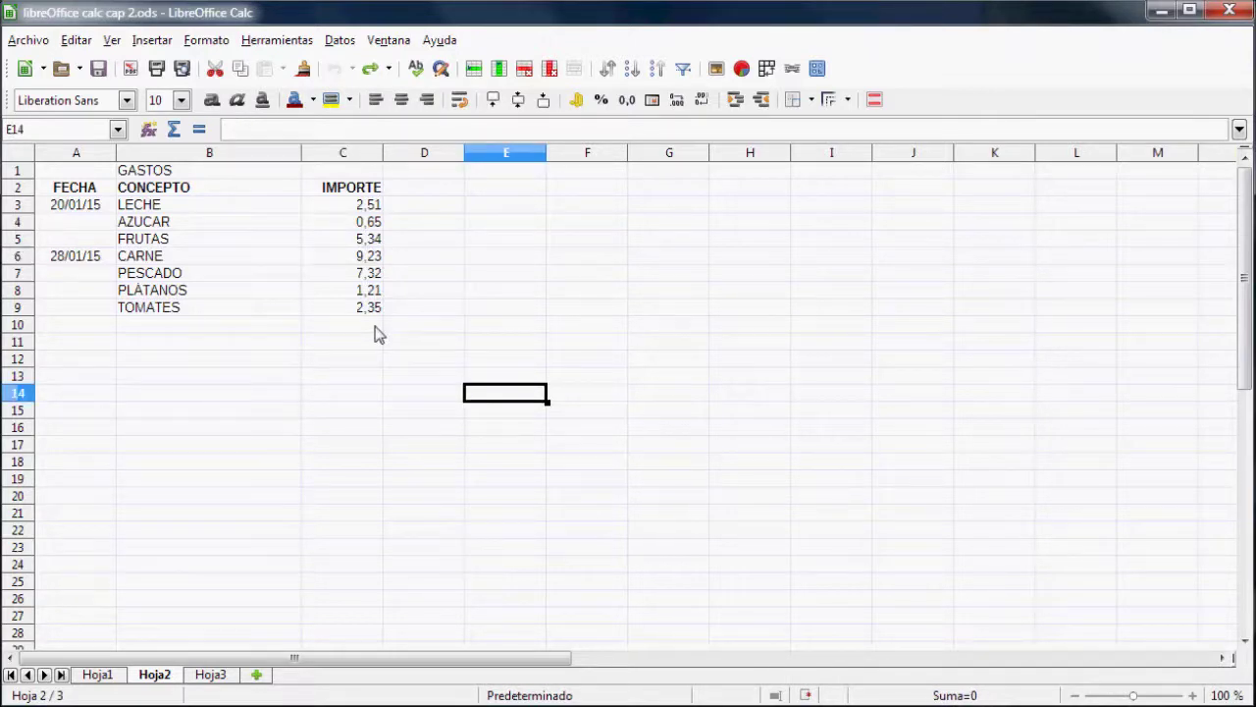
Step: Delete the whole of row 4, which holds the AZUCAR expense
click(20, 222)
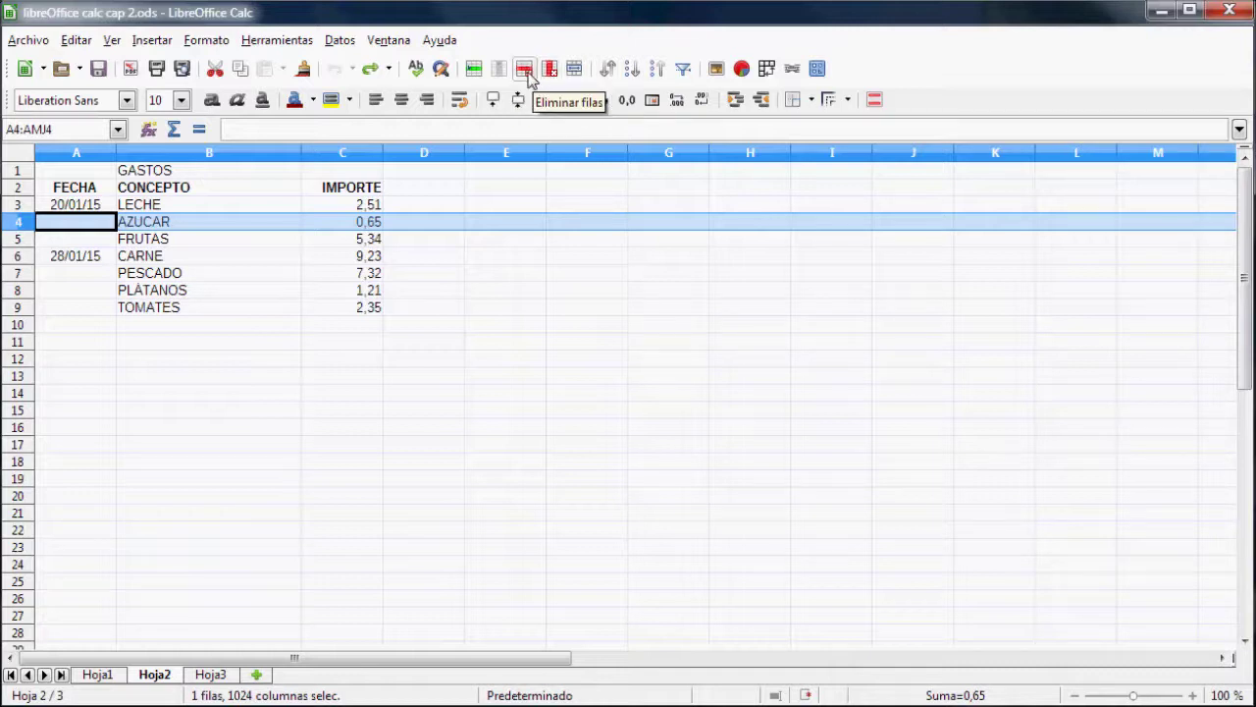
right_click(24, 227)
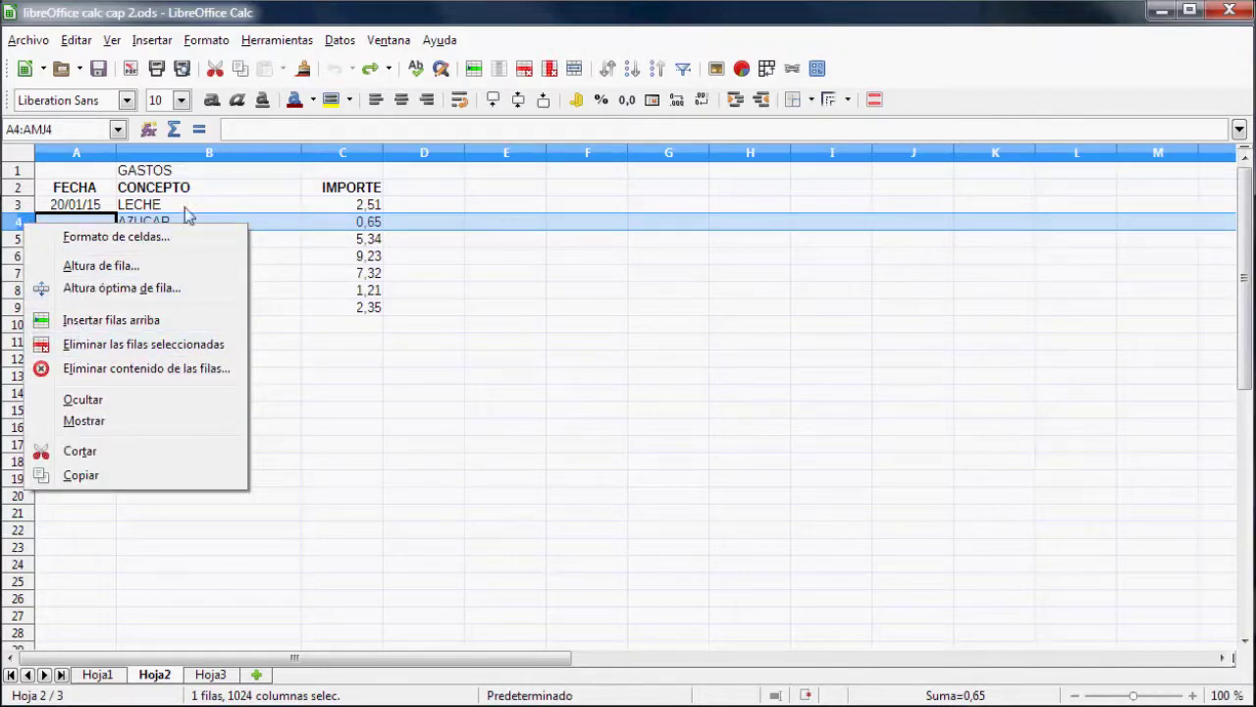
click(77, 41)
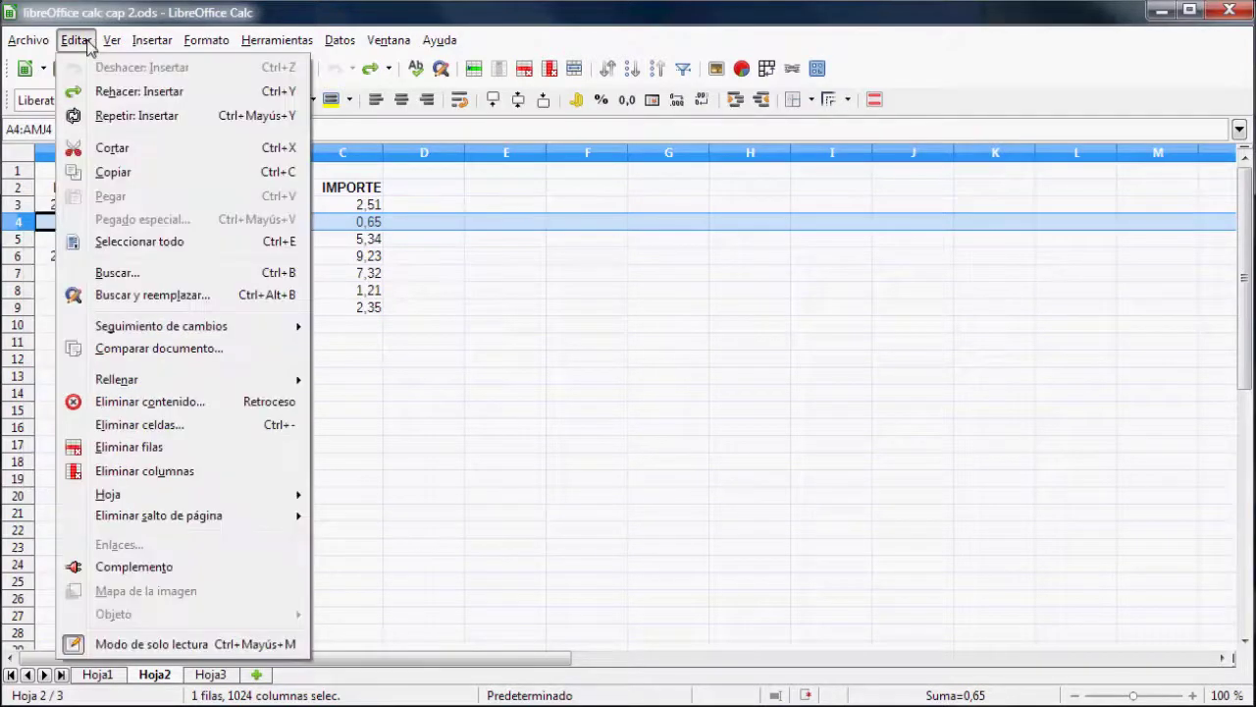
click(132, 449)
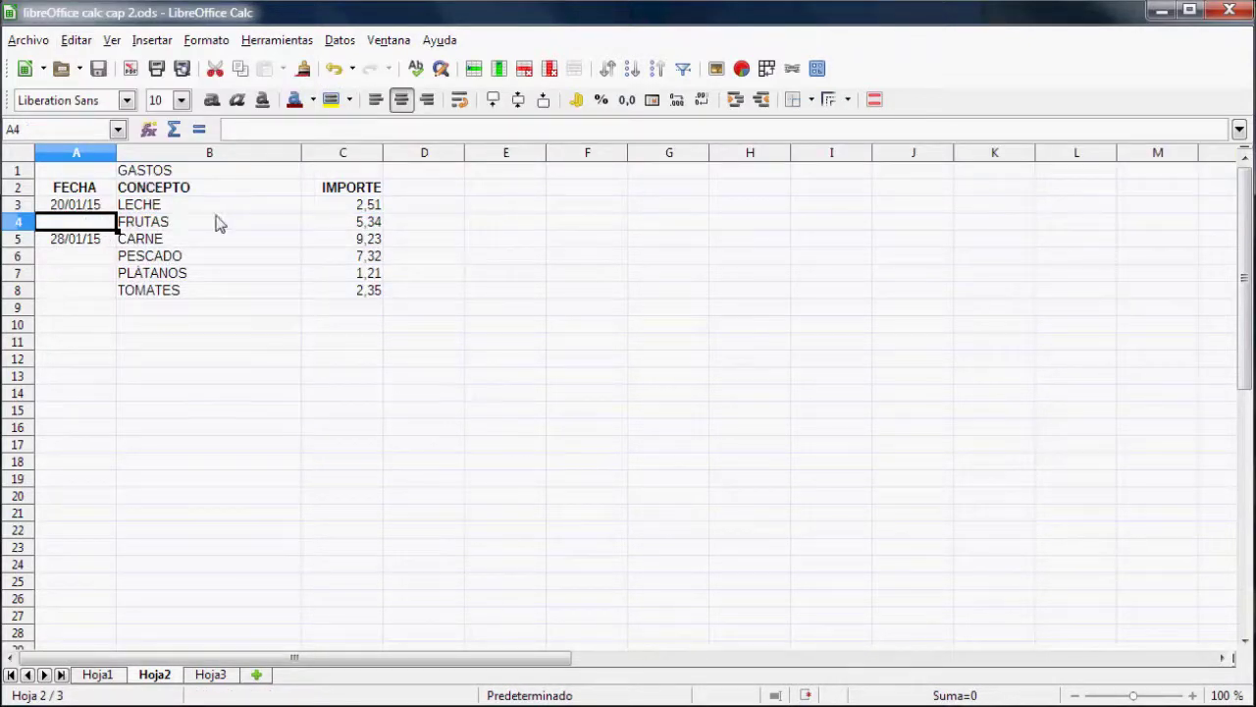
Step: Delete the whole CONCEPTO column and undo that deletion
click(263, 155)
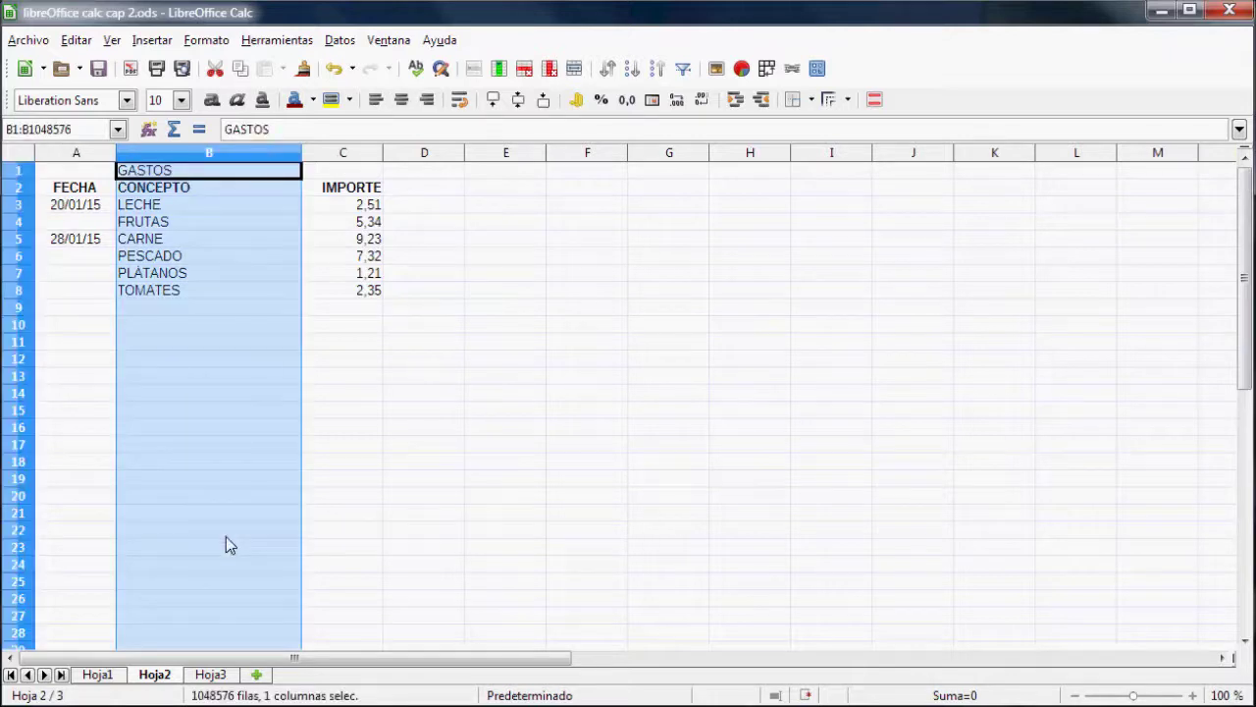
click(548, 68)
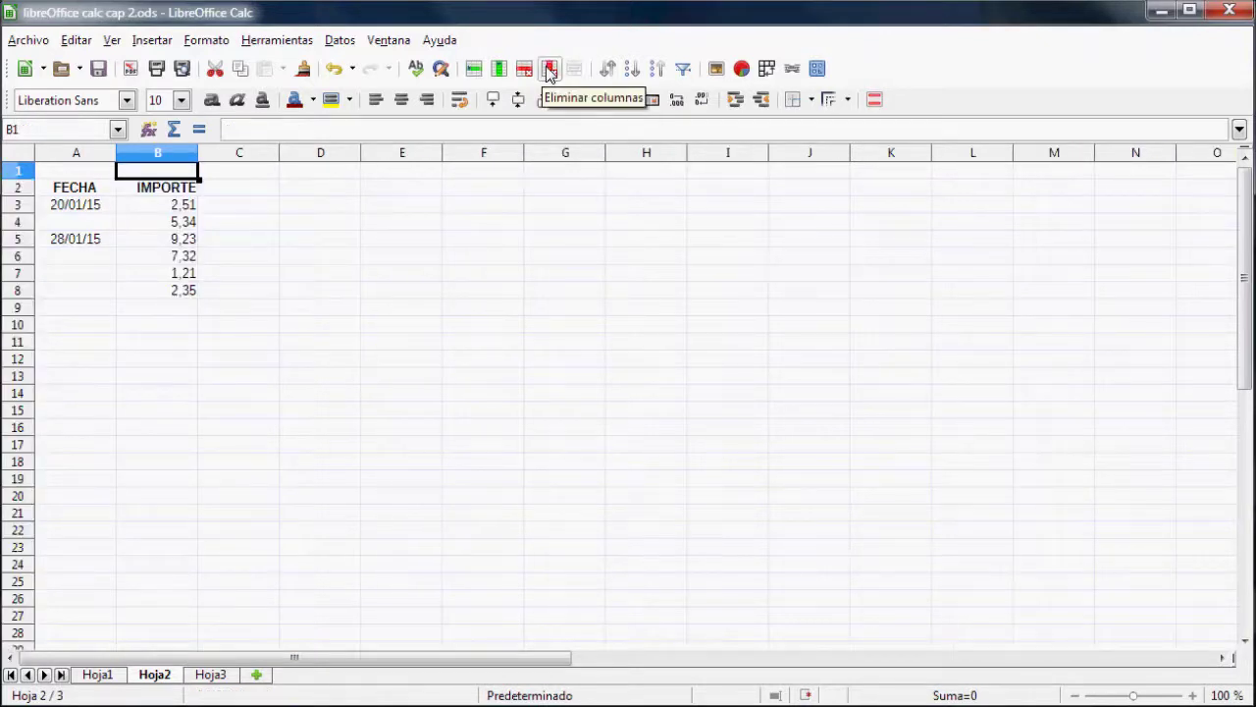
click(334, 68)
click(396, 336)
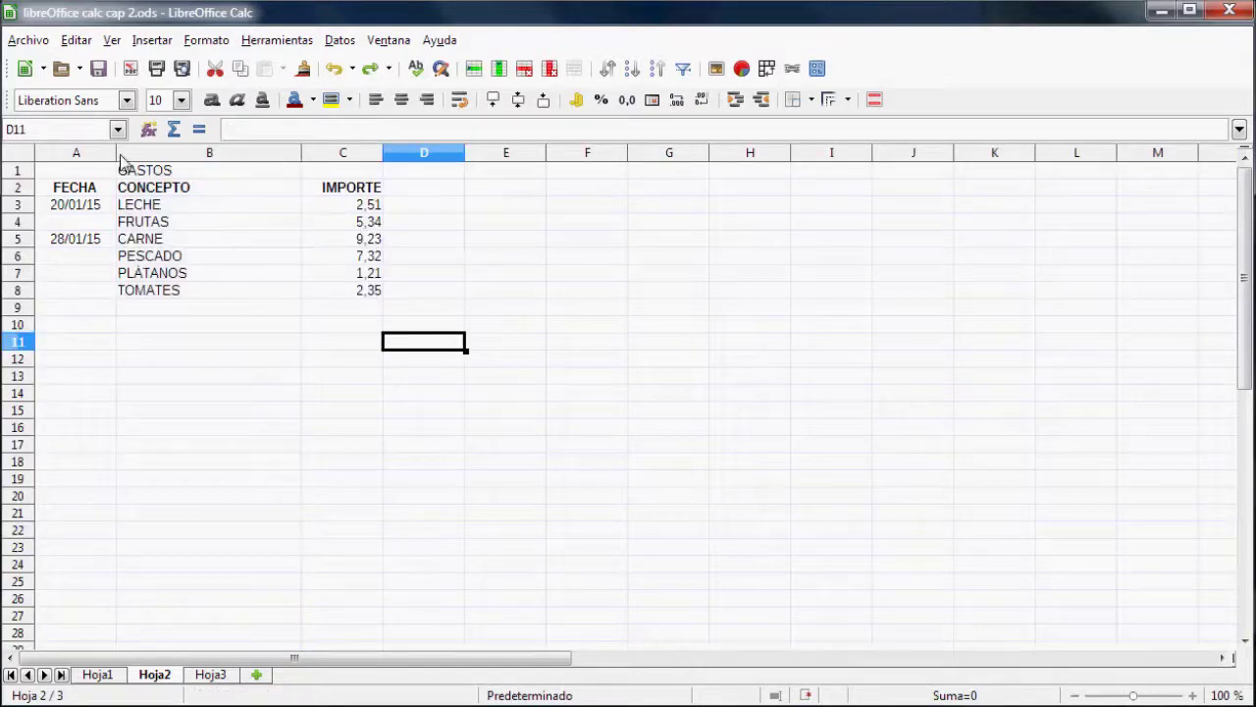
Step: Delete rows 6 and 7 together, which hold the PESCADO and PLÁTANOS expenses, and undo that deletion
click(286, 154)
drag(288, 162, 314, 159)
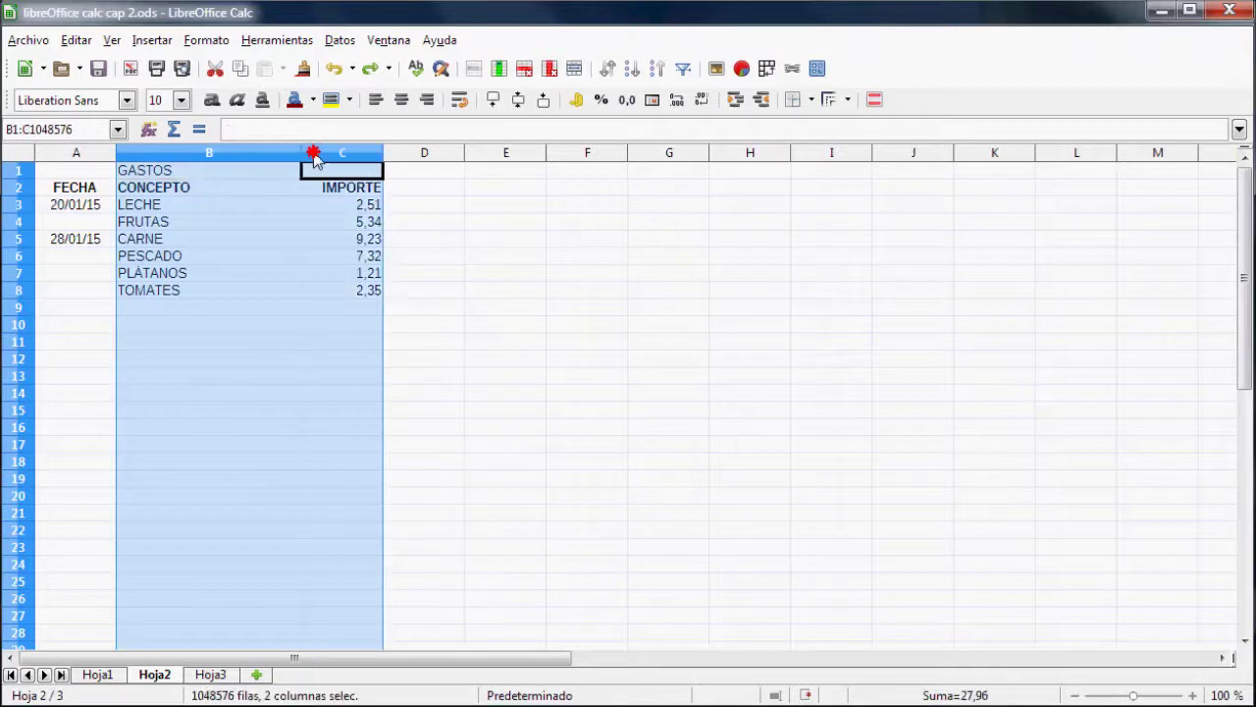
drag(17, 222, 20, 273)
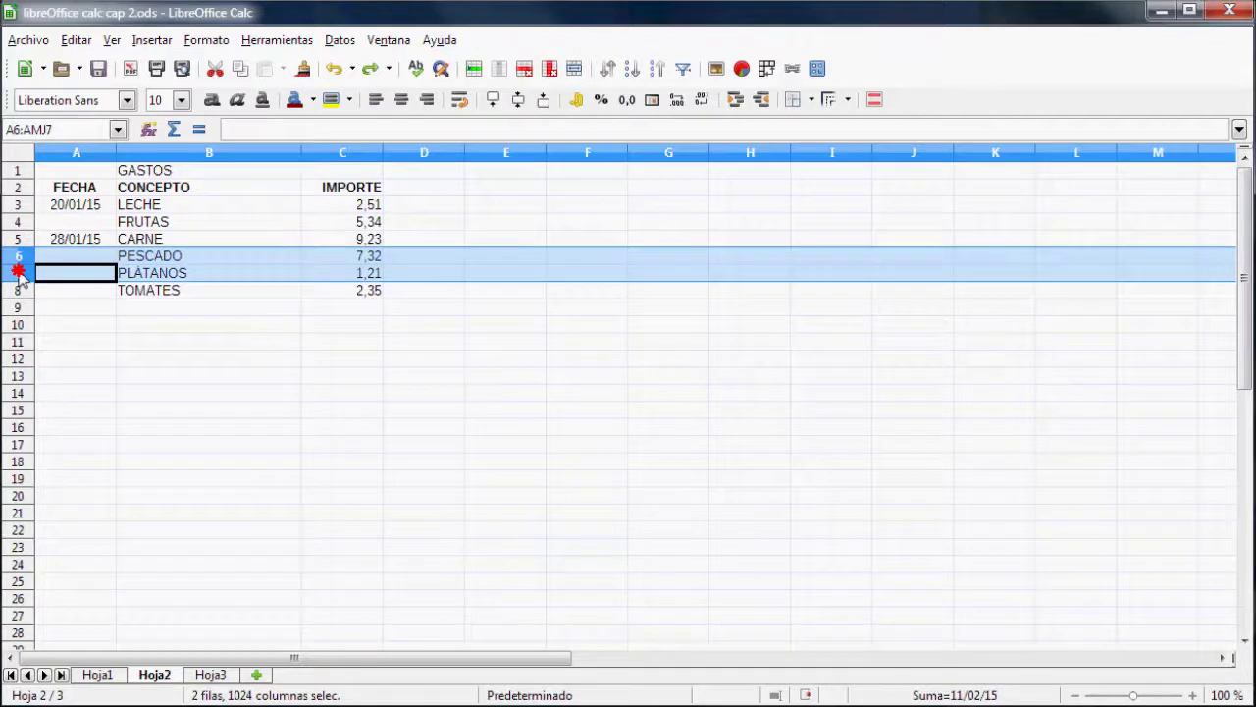
click(526, 69)
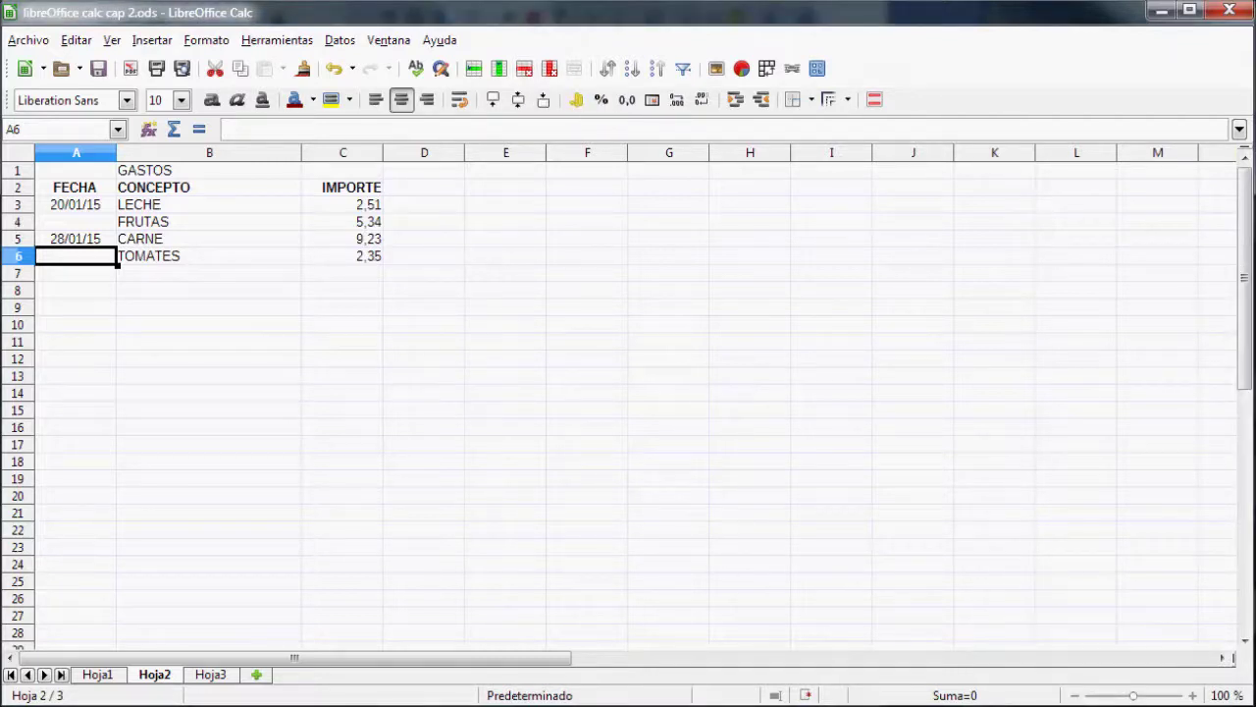
click(334, 70)
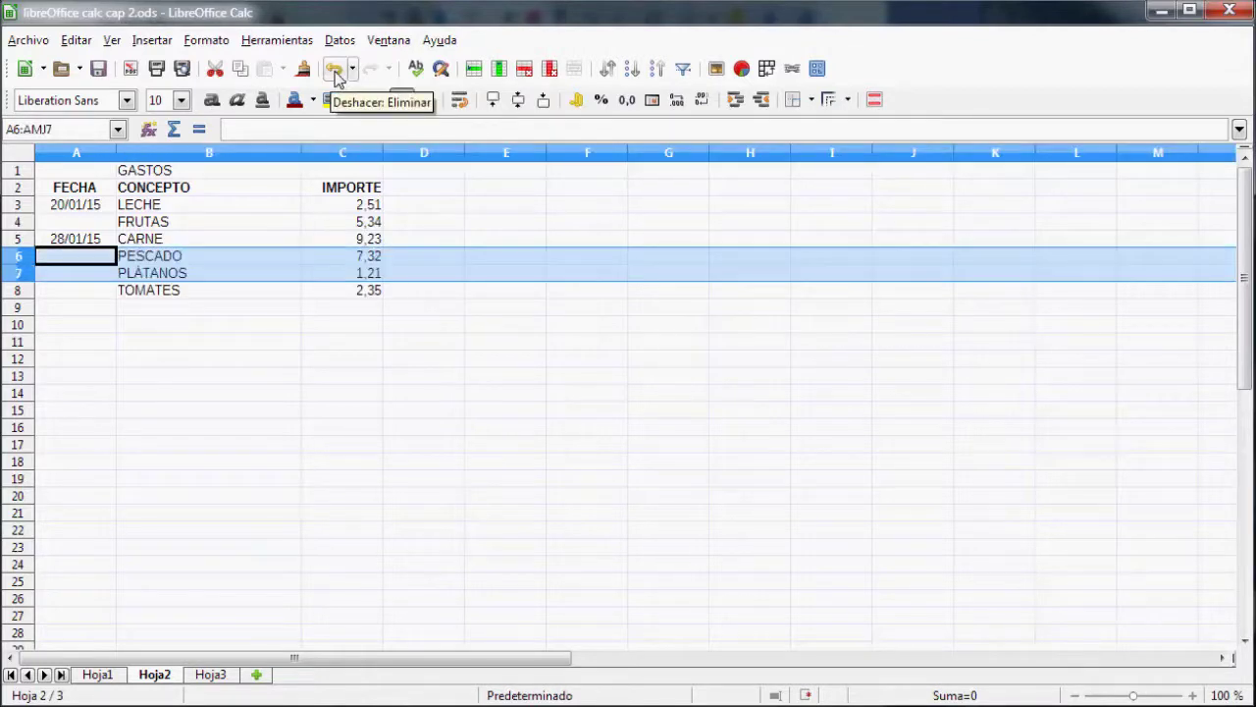
click(339, 382)
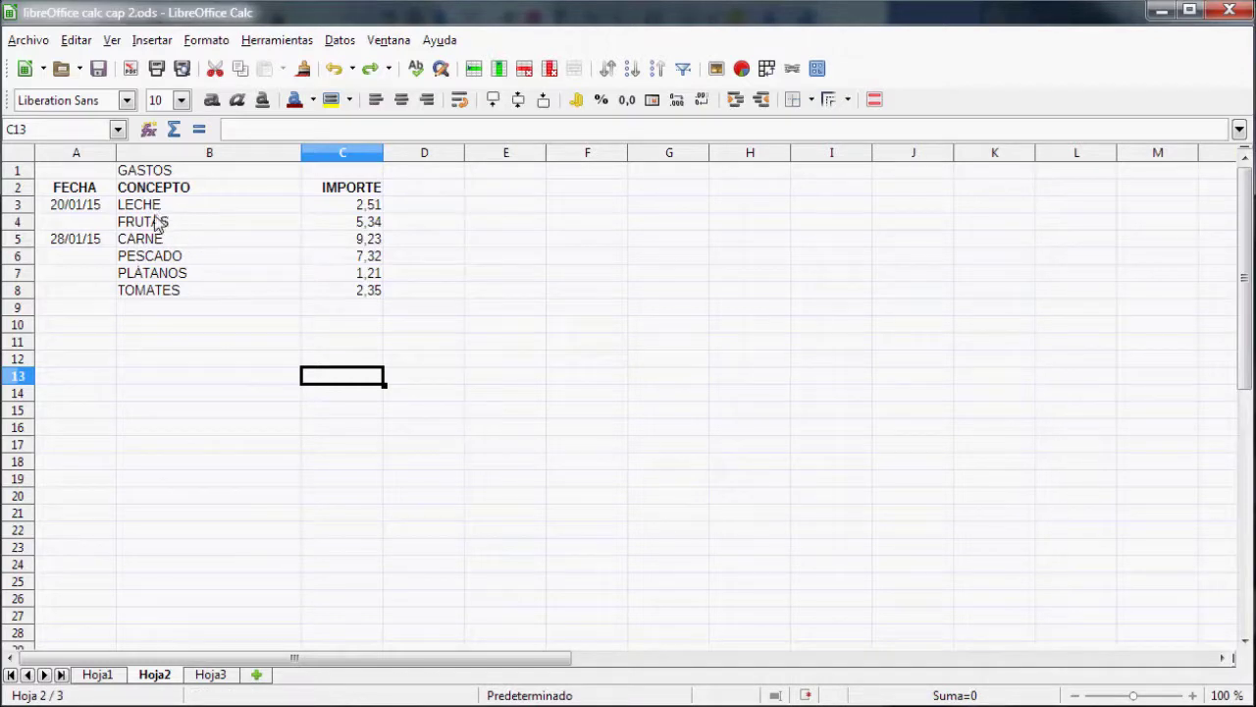
Step: Delete the FRUTAS and CARNE cells with their amounts (B4:C5), shifting the cells below upwards
drag(145, 223, 319, 240)
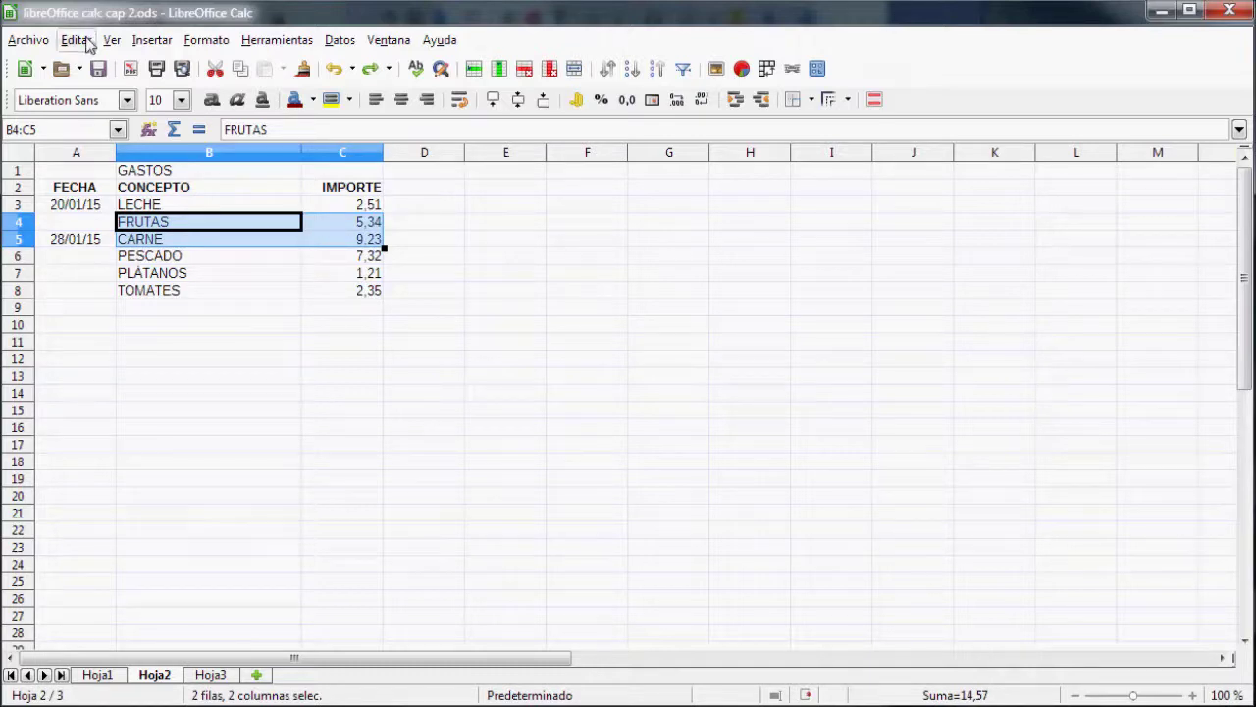
click(76, 40)
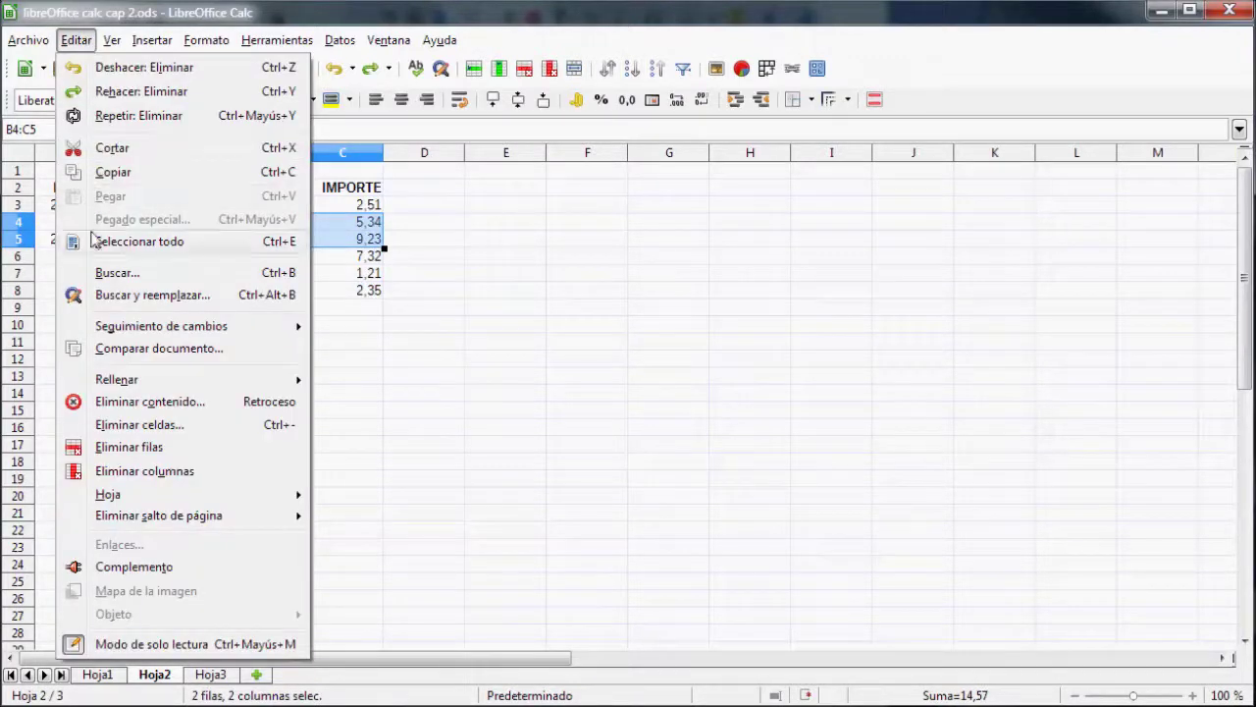
mouse_move(130, 502)
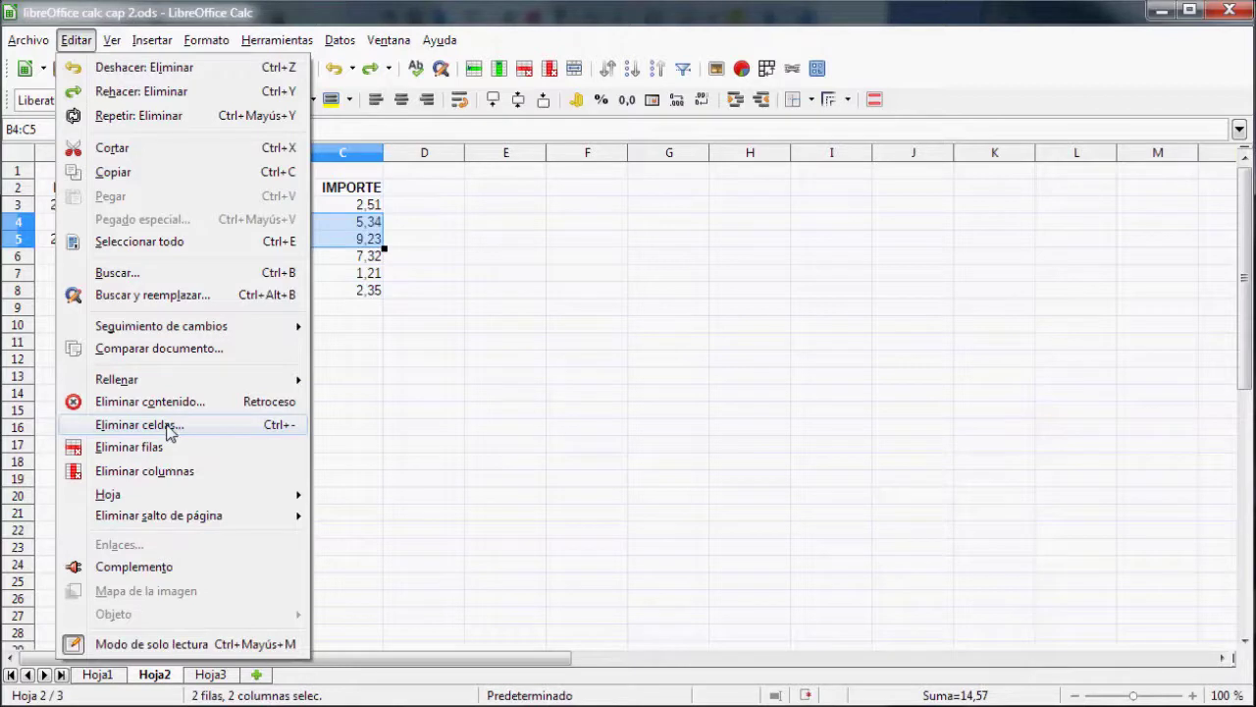
click(170, 433)
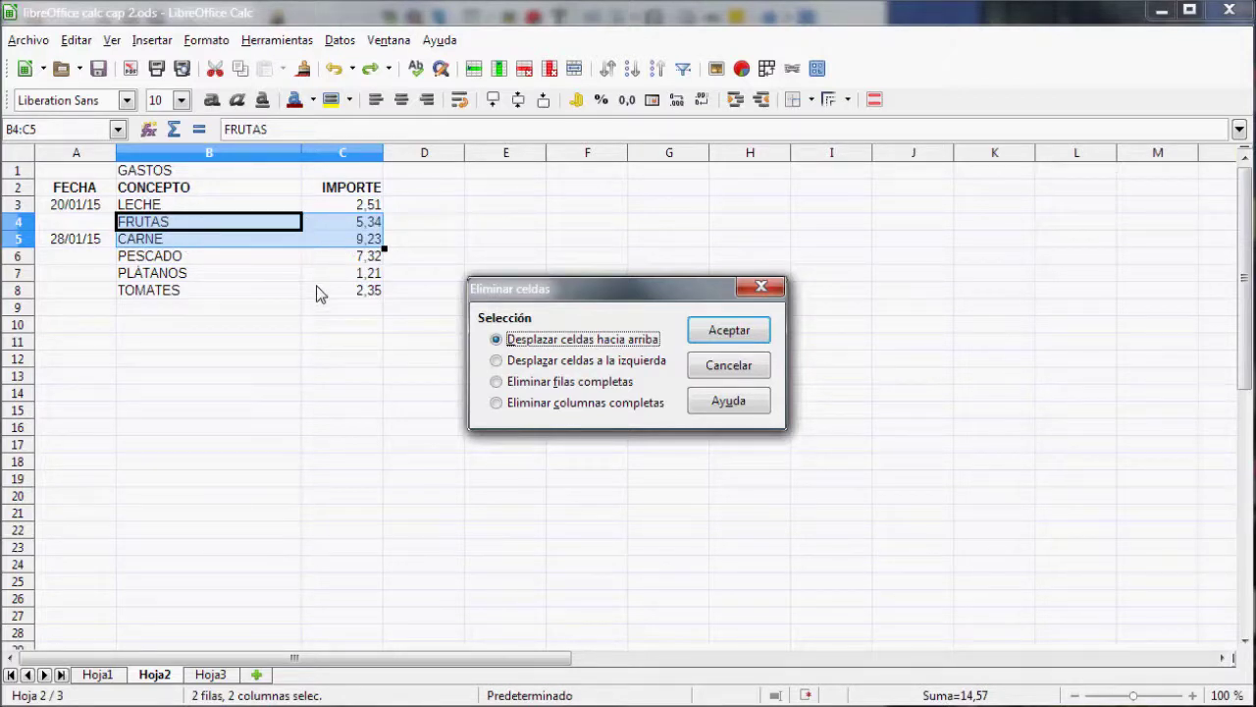
click(541, 383)
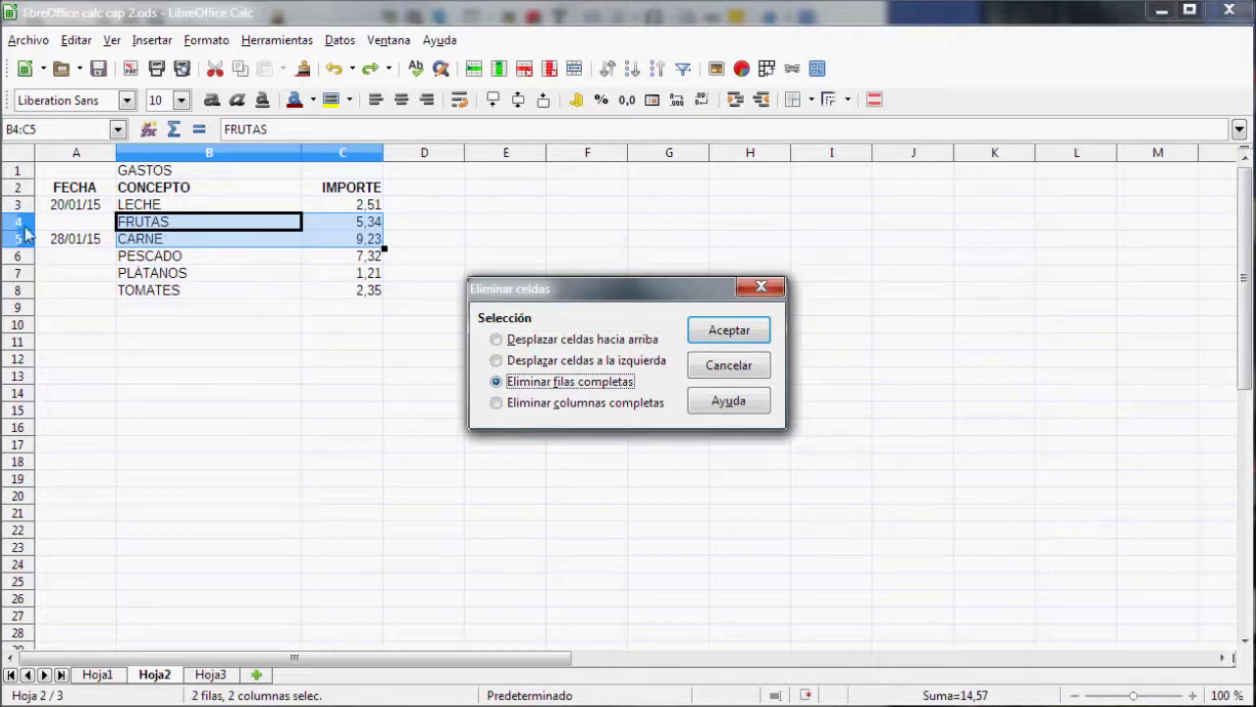
click(633, 405)
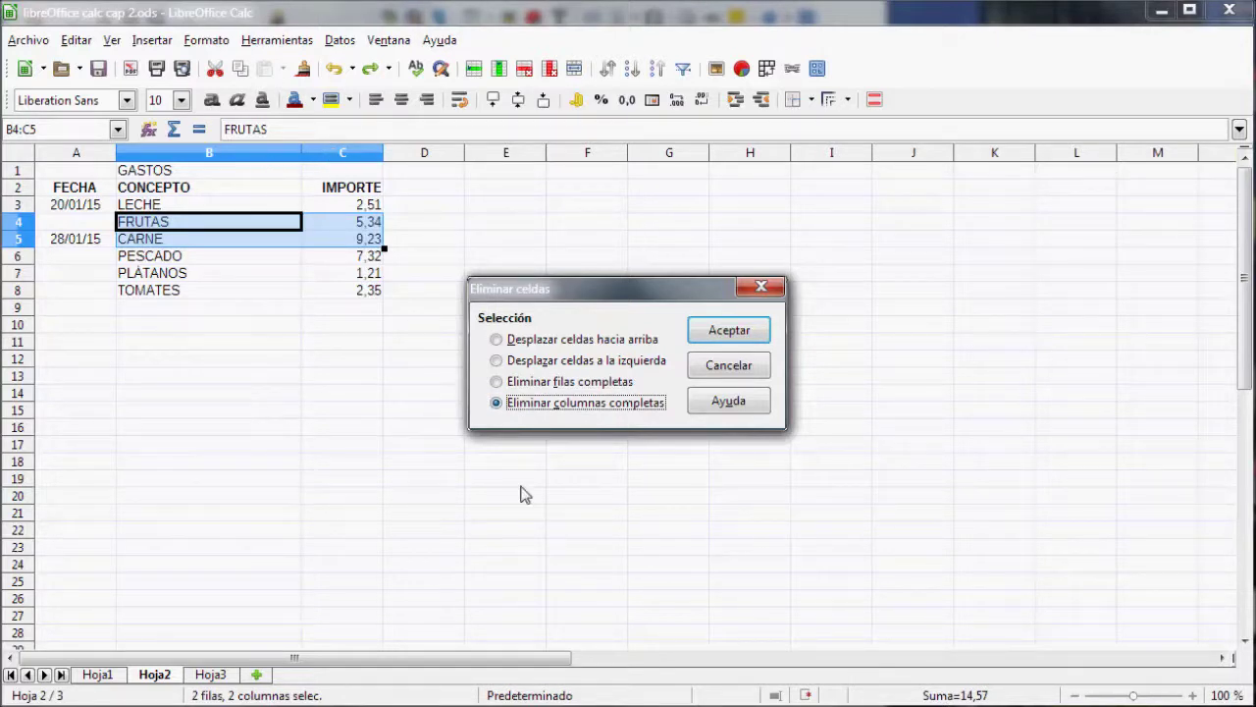
click(622, 340)
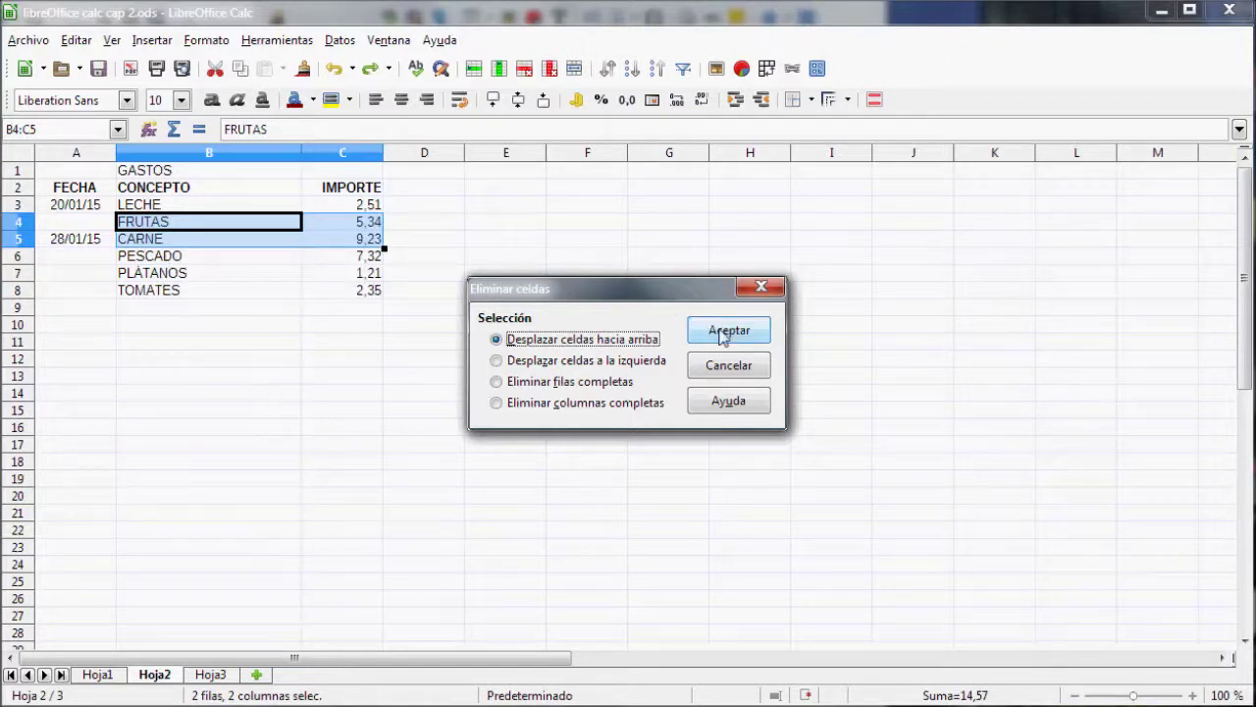
click(723, 332)
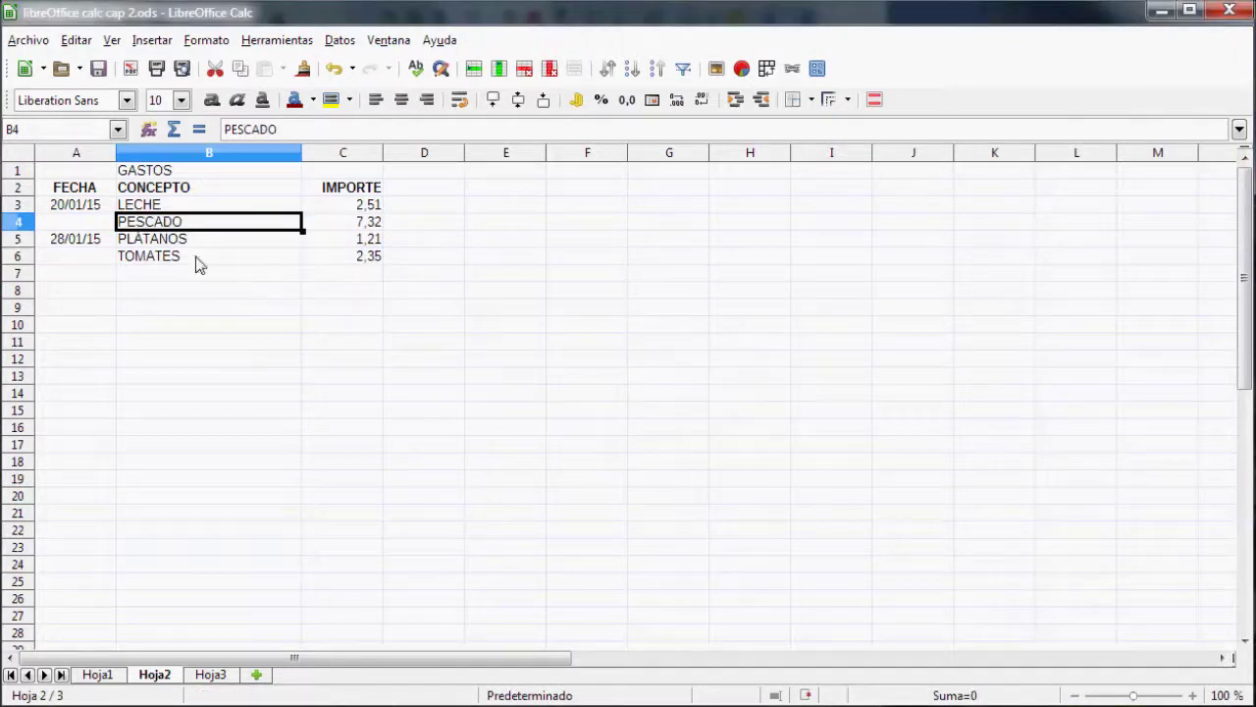
click(54, 240)
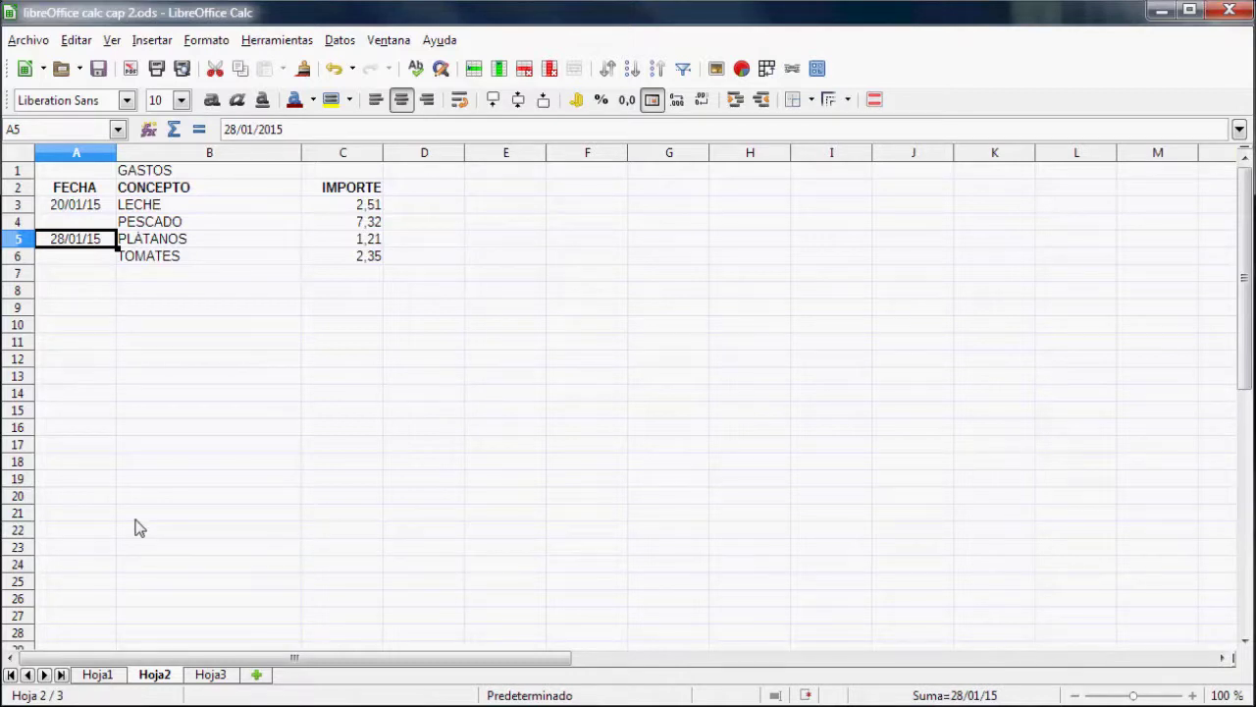
Step: Switch between the sheets Hoja1, Hoja2 and Hoja3 to view the contents of each
click(98, 677)
click(157, 677)
click(204, 676)
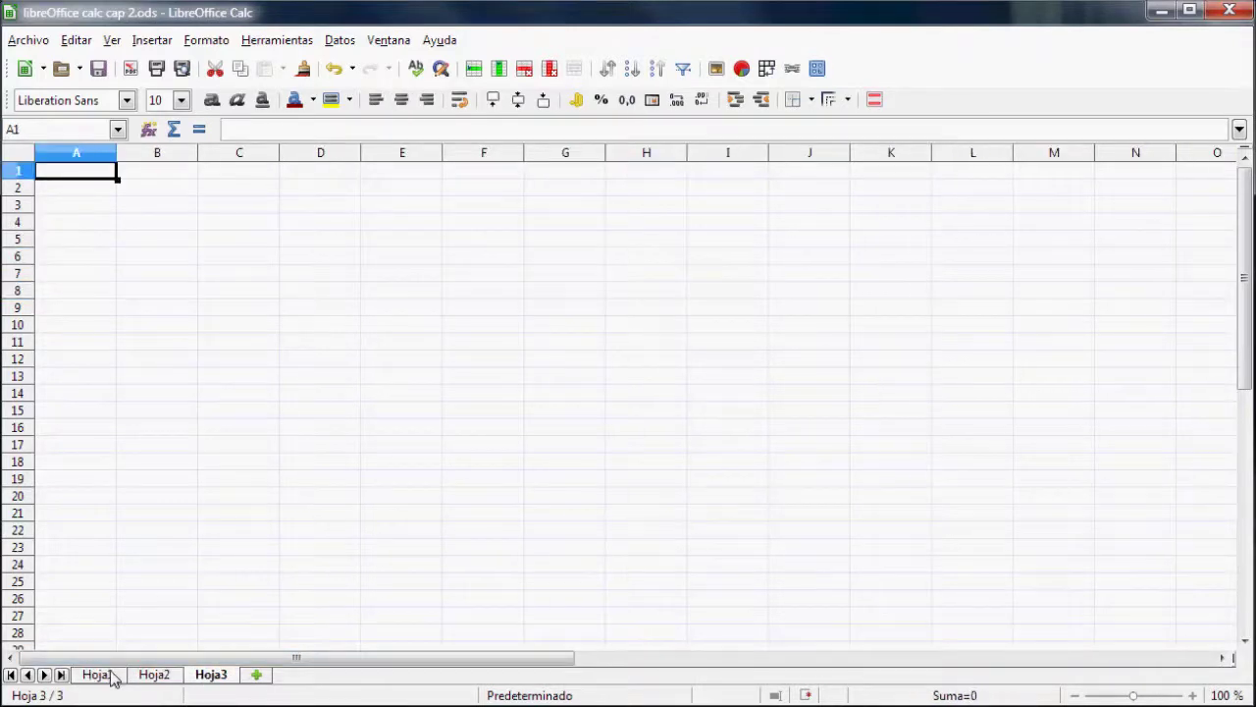
click(106, 676)
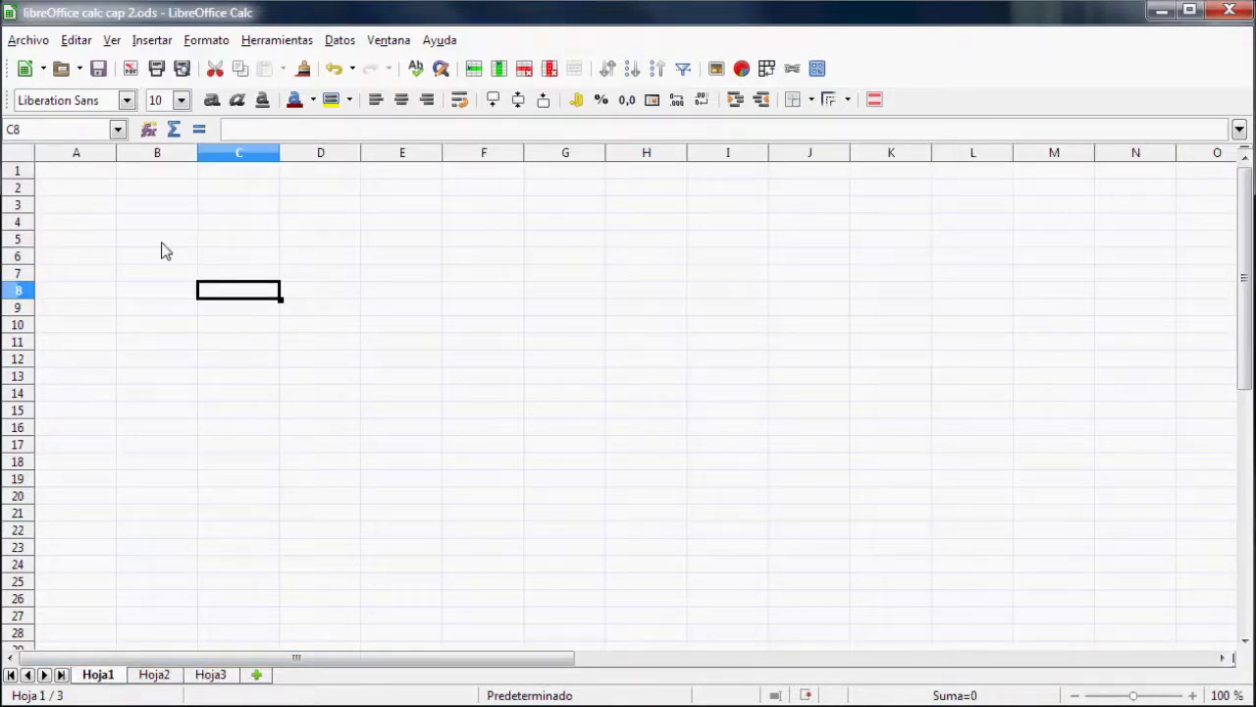
click(155, 677)
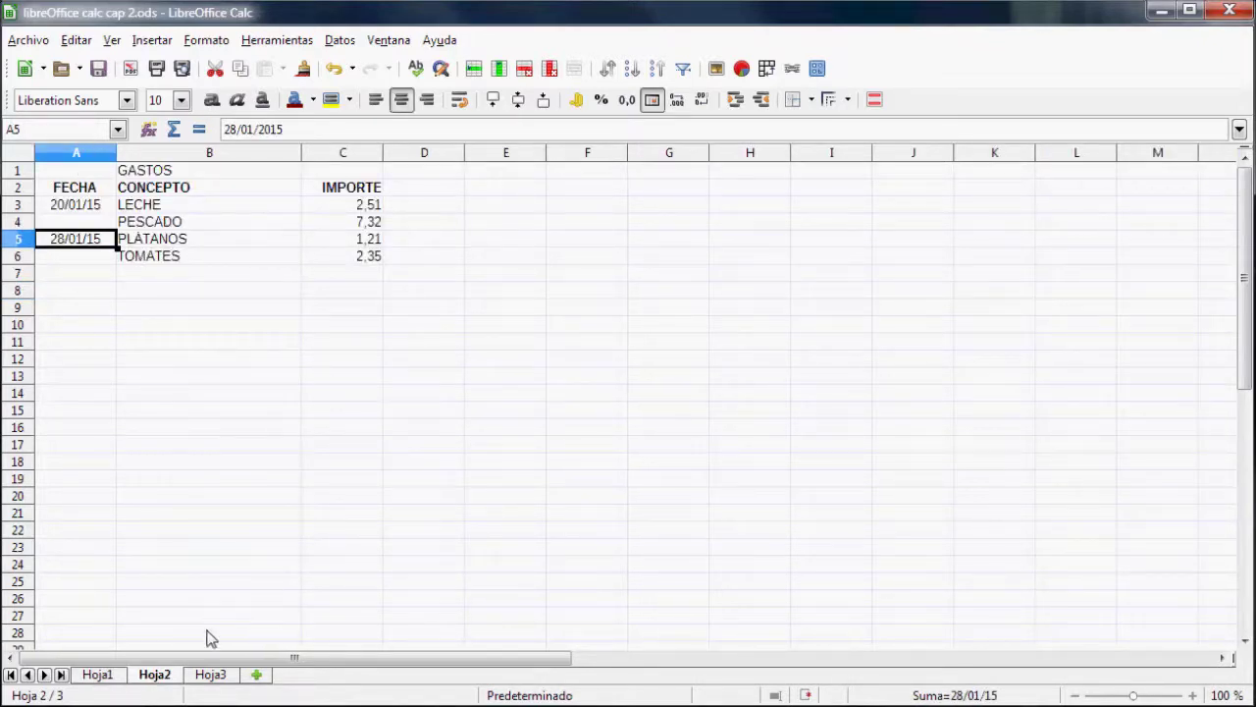
Step: Enter "Hoja 3" in cell A1 of sheet Hoja3 and "Hoja 1" in cell C8 of sheet Hoja1
click(211, 675)
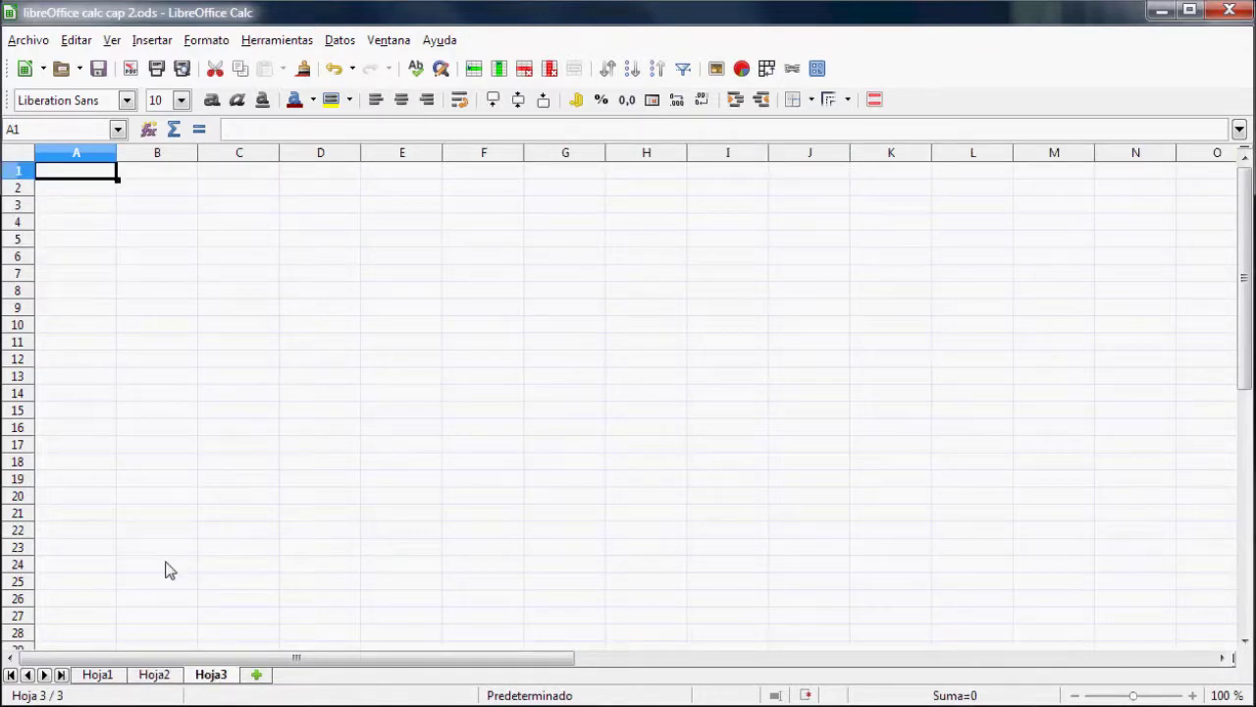
text(Hoja 3)
key(Tab)
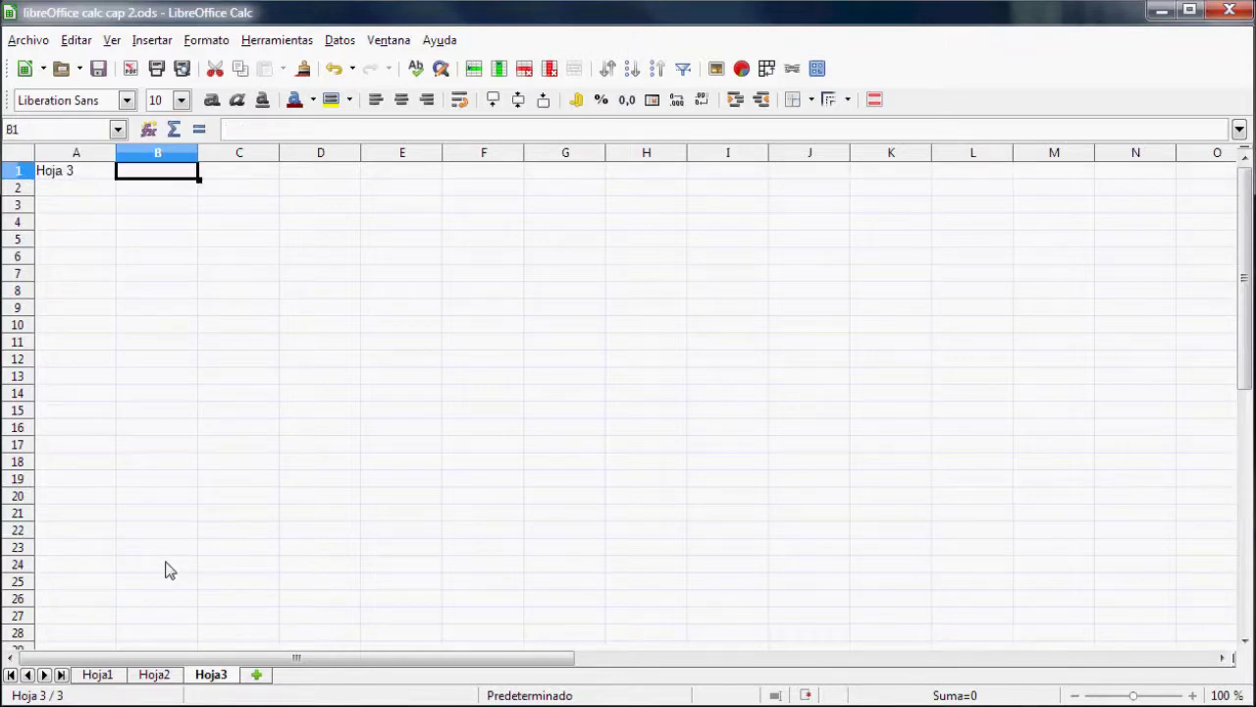
click(103, 676)
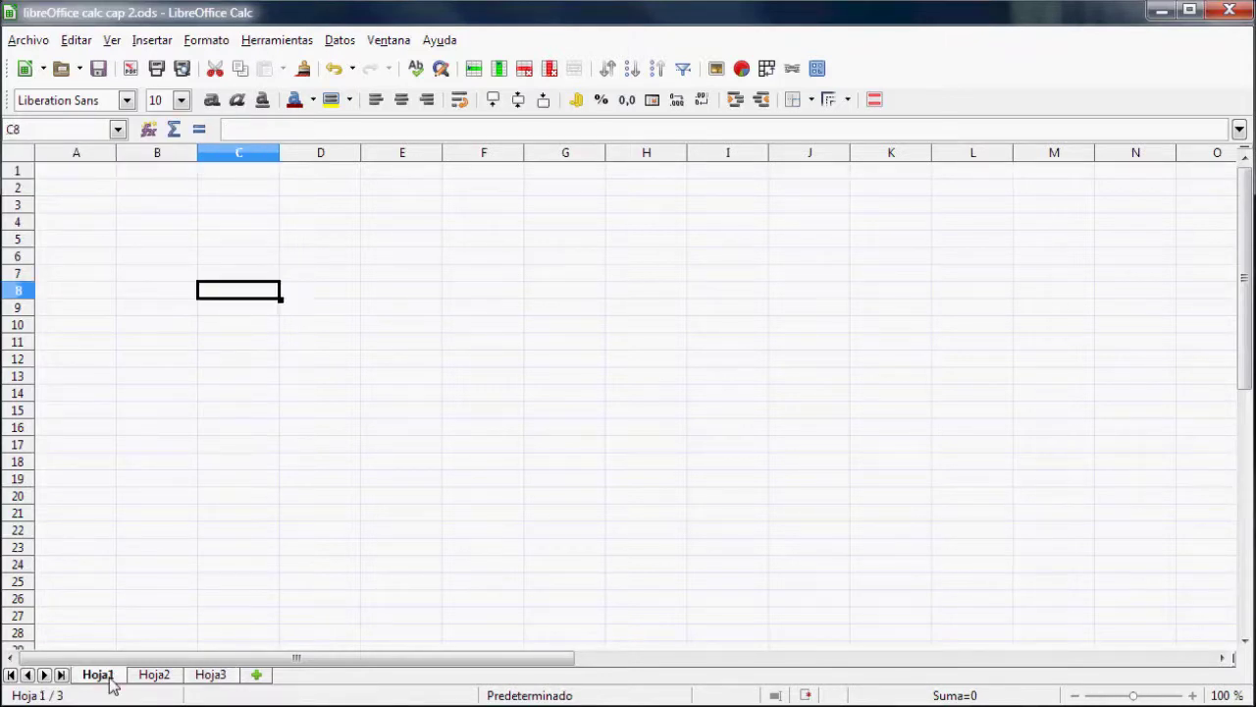
text(hoja 1)
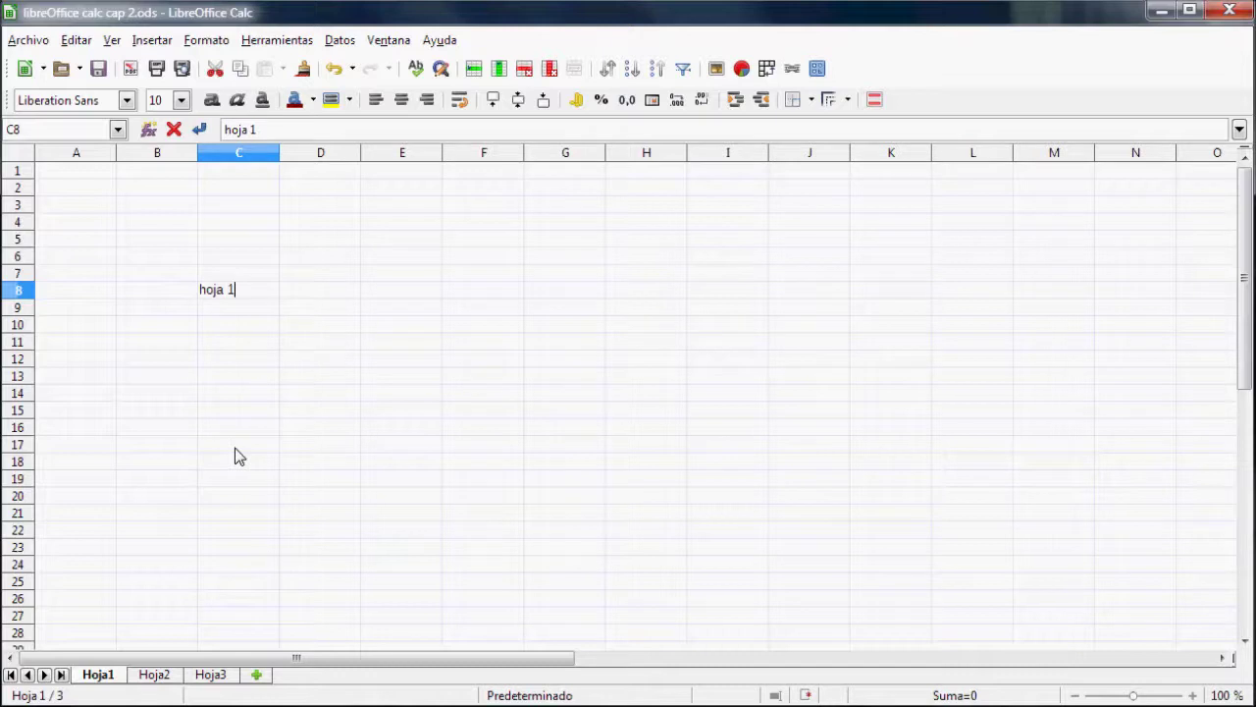
key(Return)
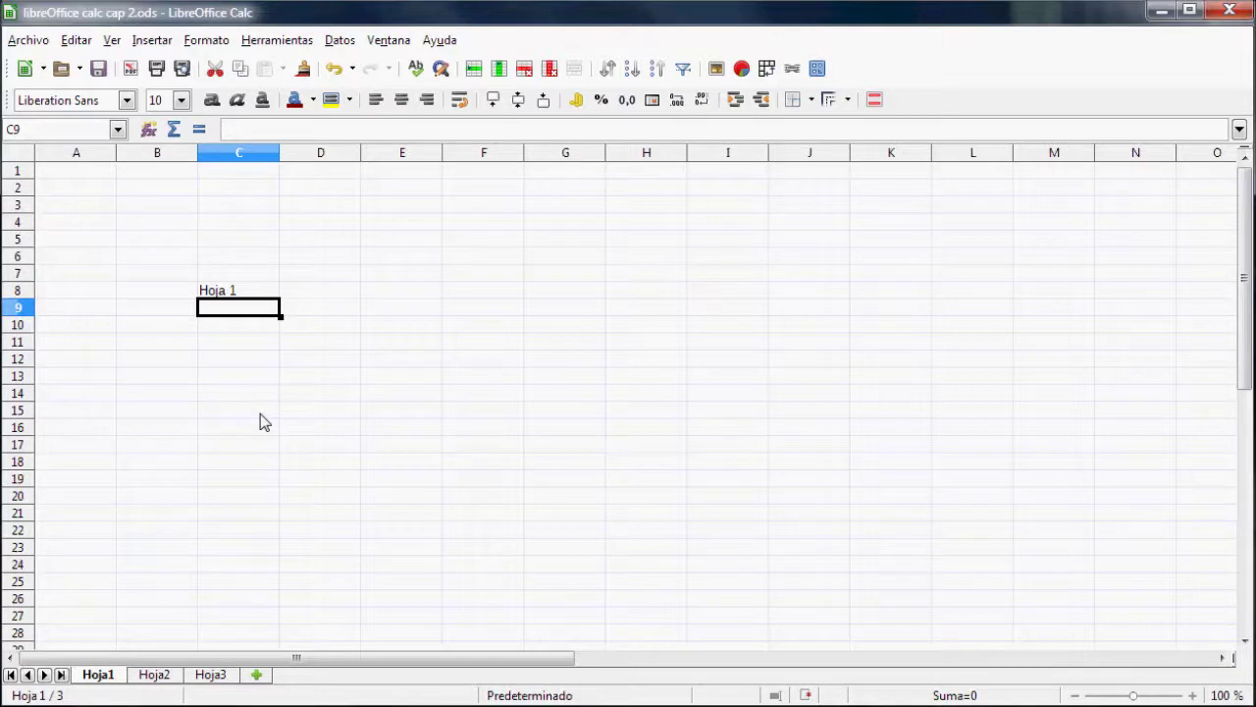
Step: Add a new sheet Hoja4 after Hoja3 and delete it again
click(257, 675)
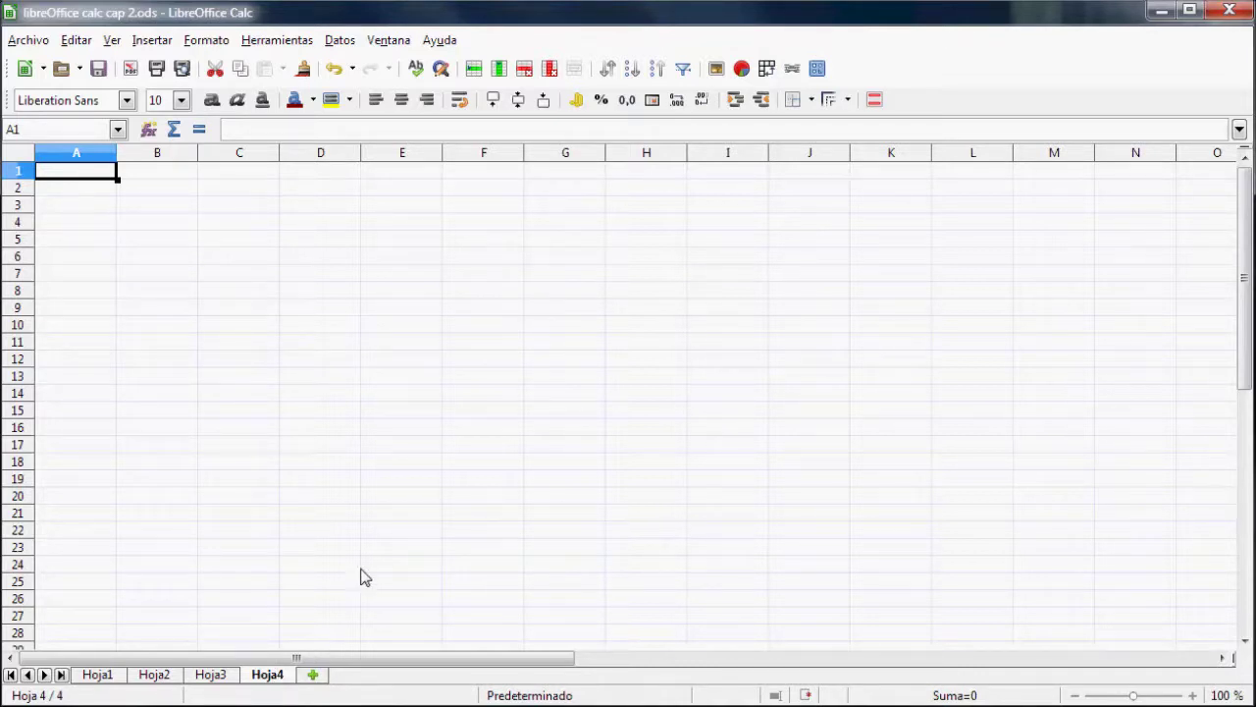
right_click(276, 679)
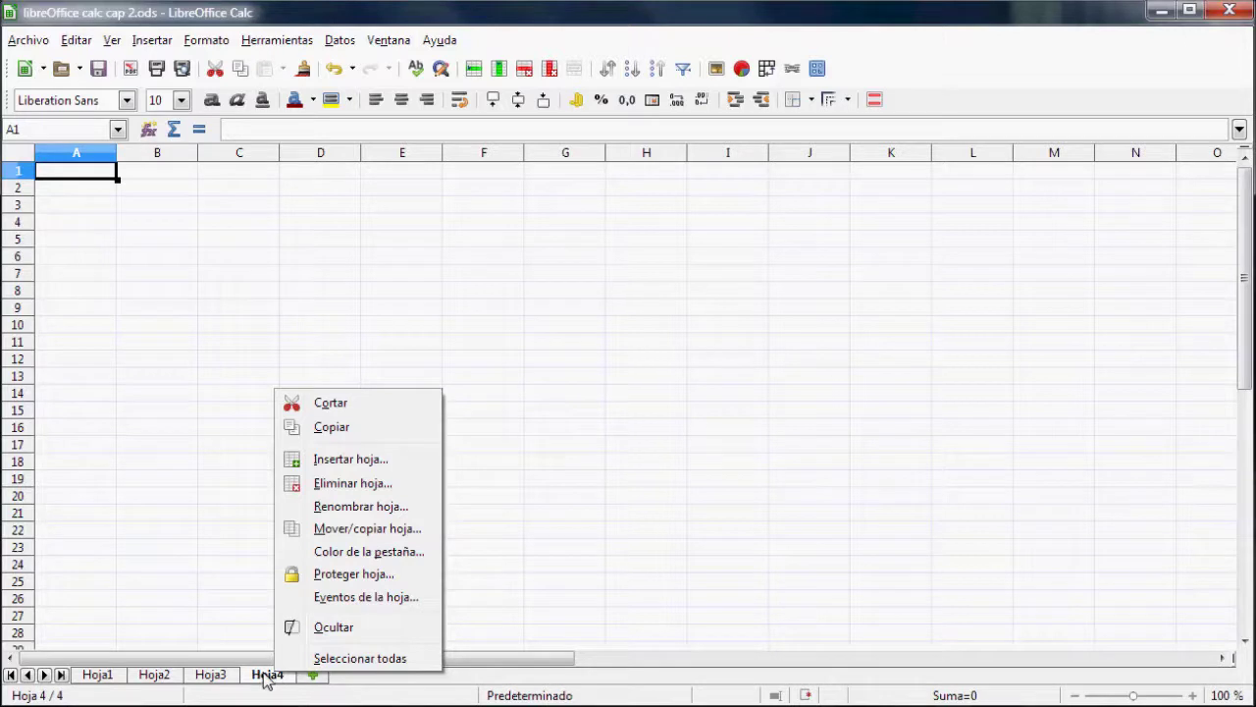
click(370, 484)
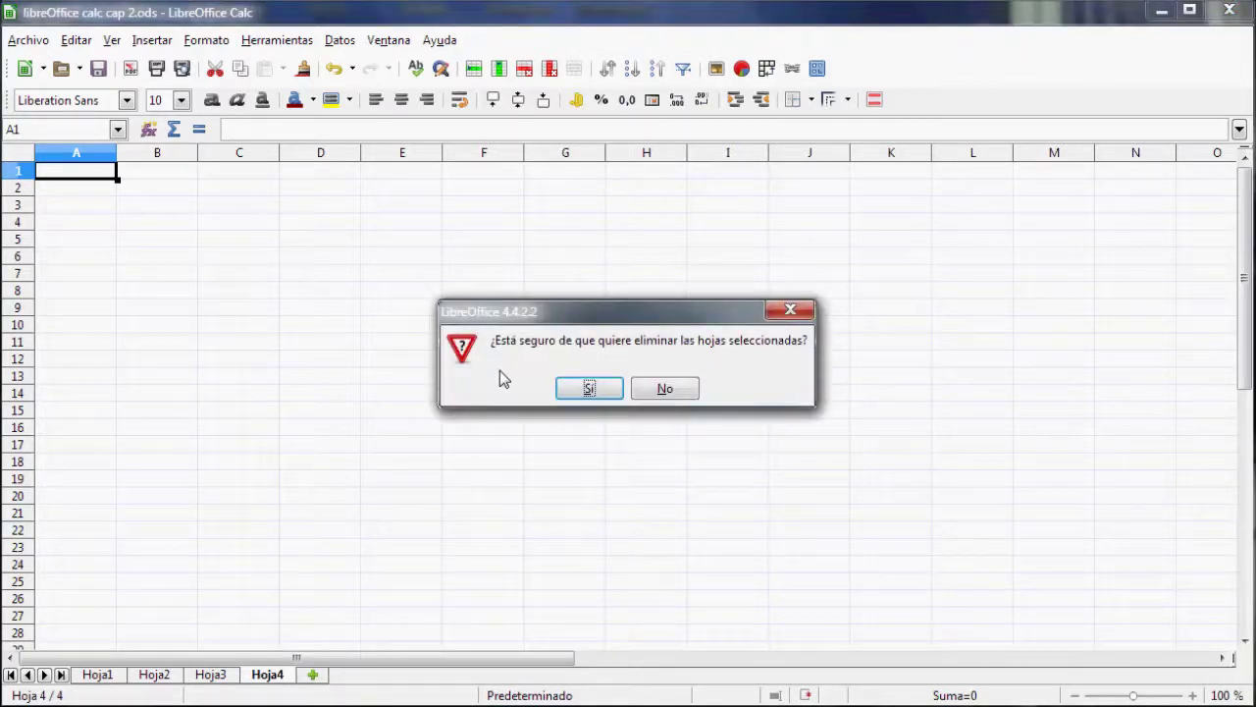
click(593, 390)
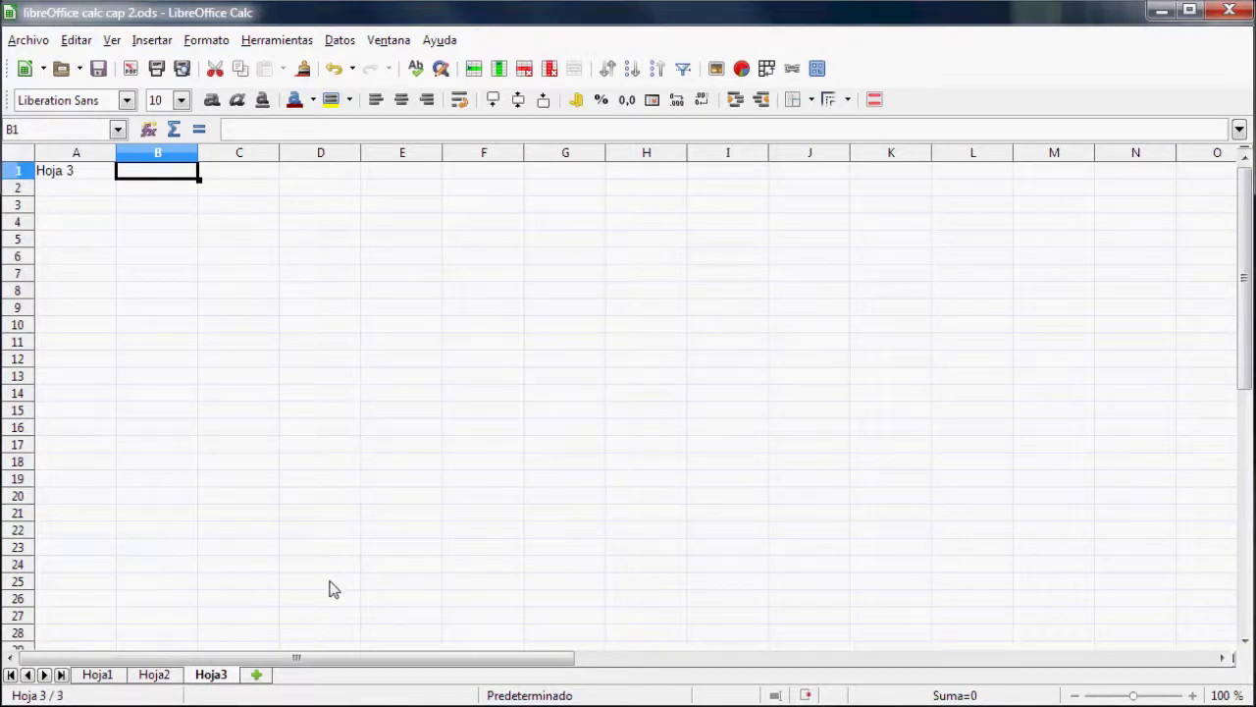
Step: Add a new sheet Hoja4 after Hoja3 and enter "Hoja 4" in its cell A1
click(257, 675)
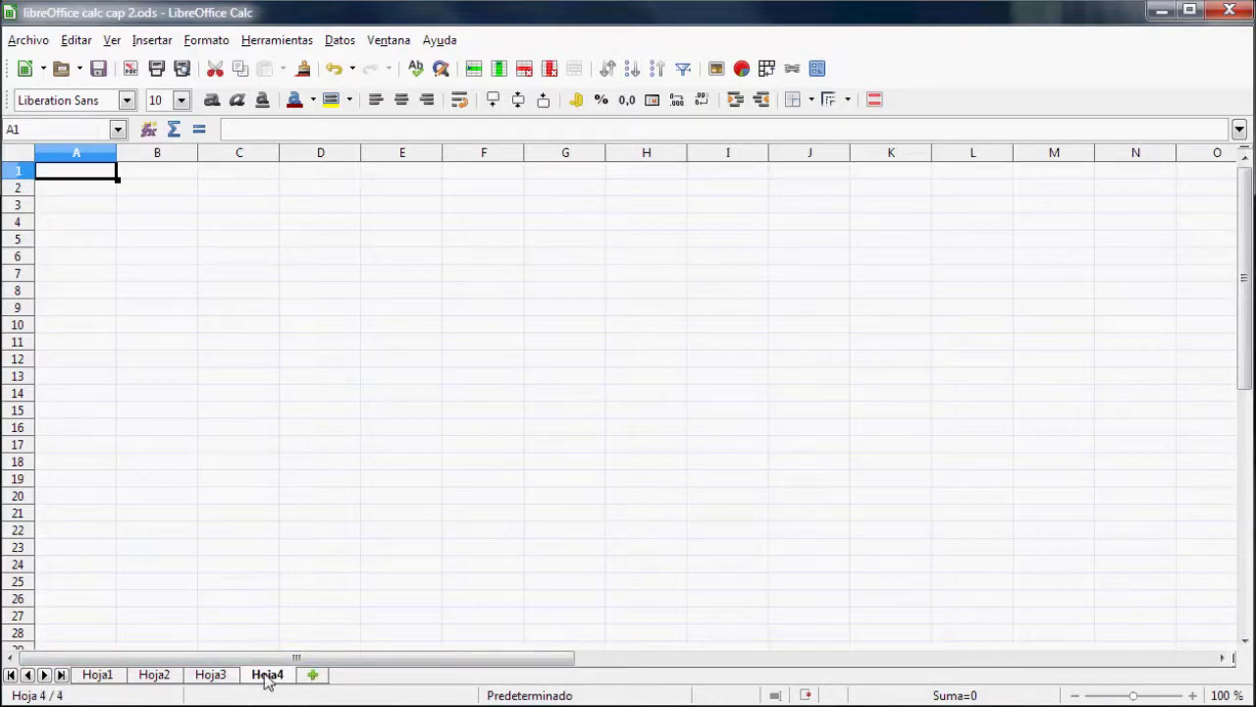
text(Hoja 4)
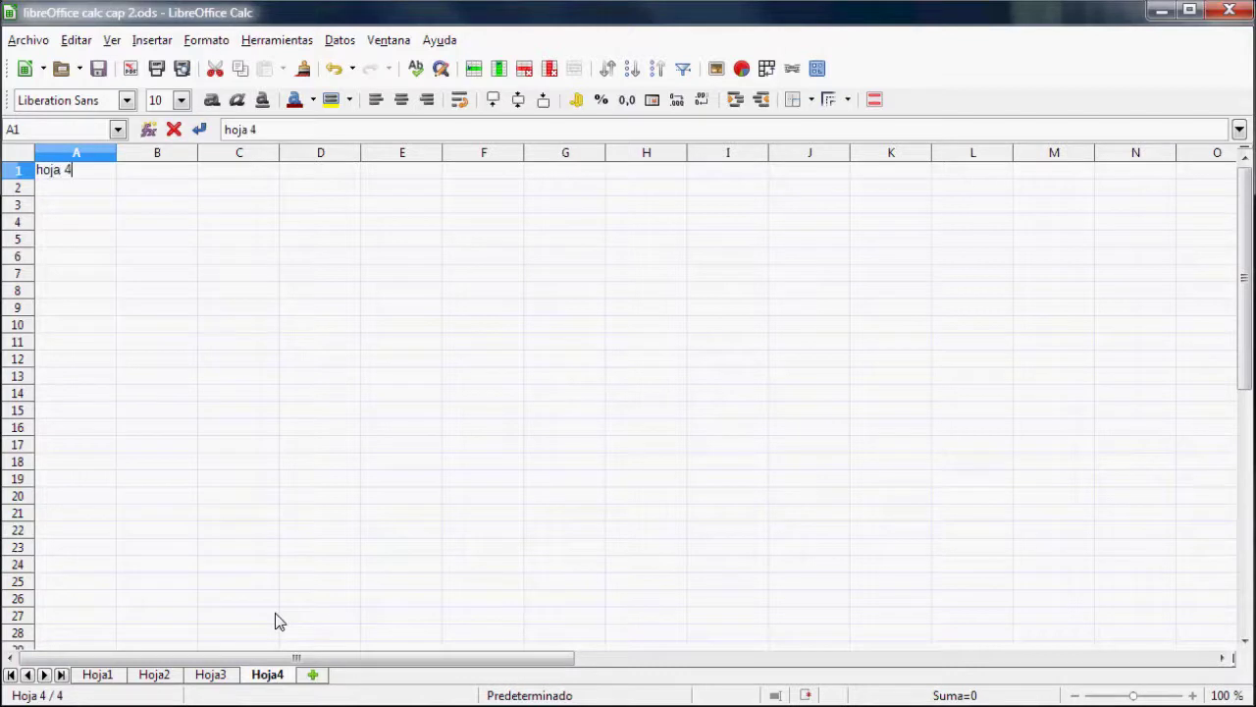
key(Return)
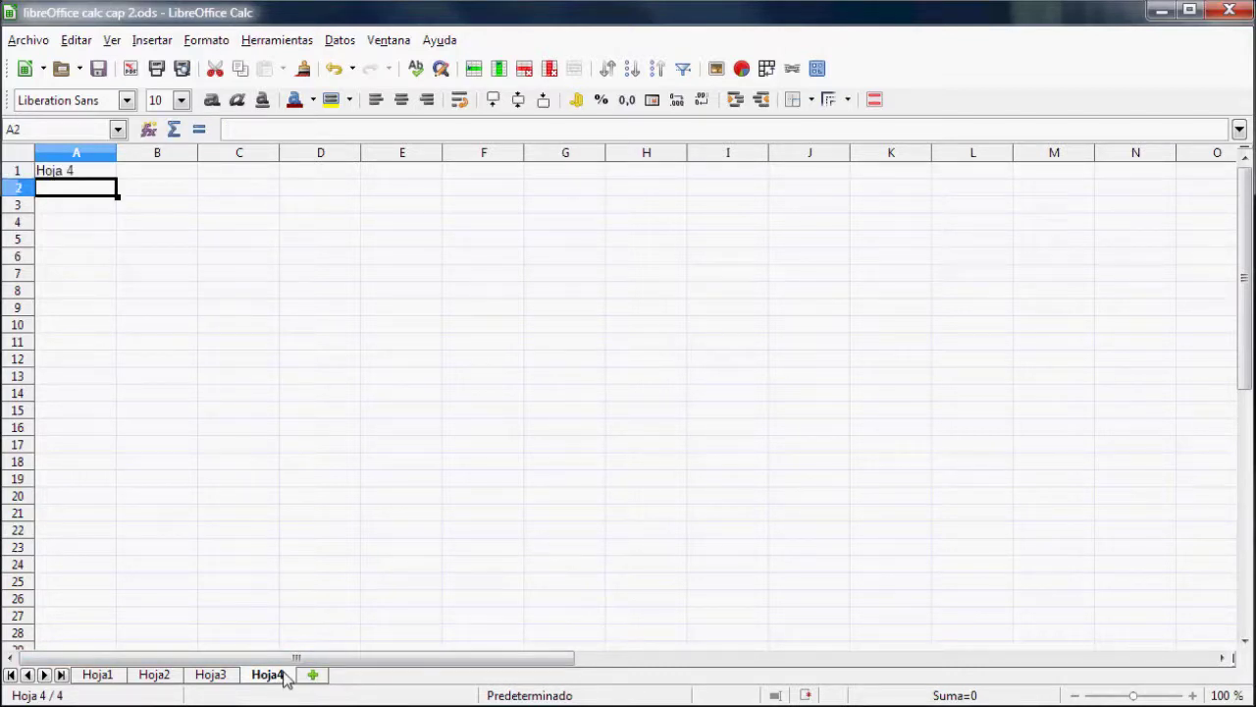
Step: Reorder the sheets as Hoja2, Hoja3, Hoja4, Hoja1 by moving Hoja4, Hoja3 and Hoja2 in turn to the front
drag(277, 677, 88, 681)
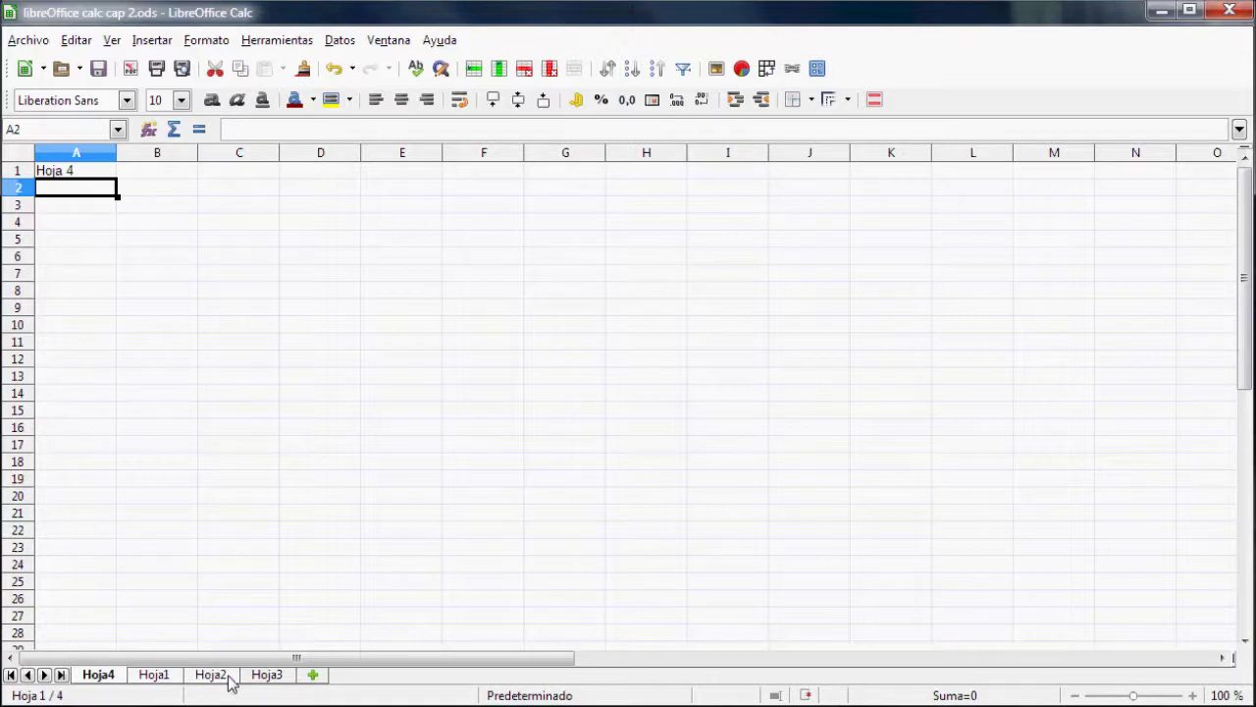
click(260, 679)
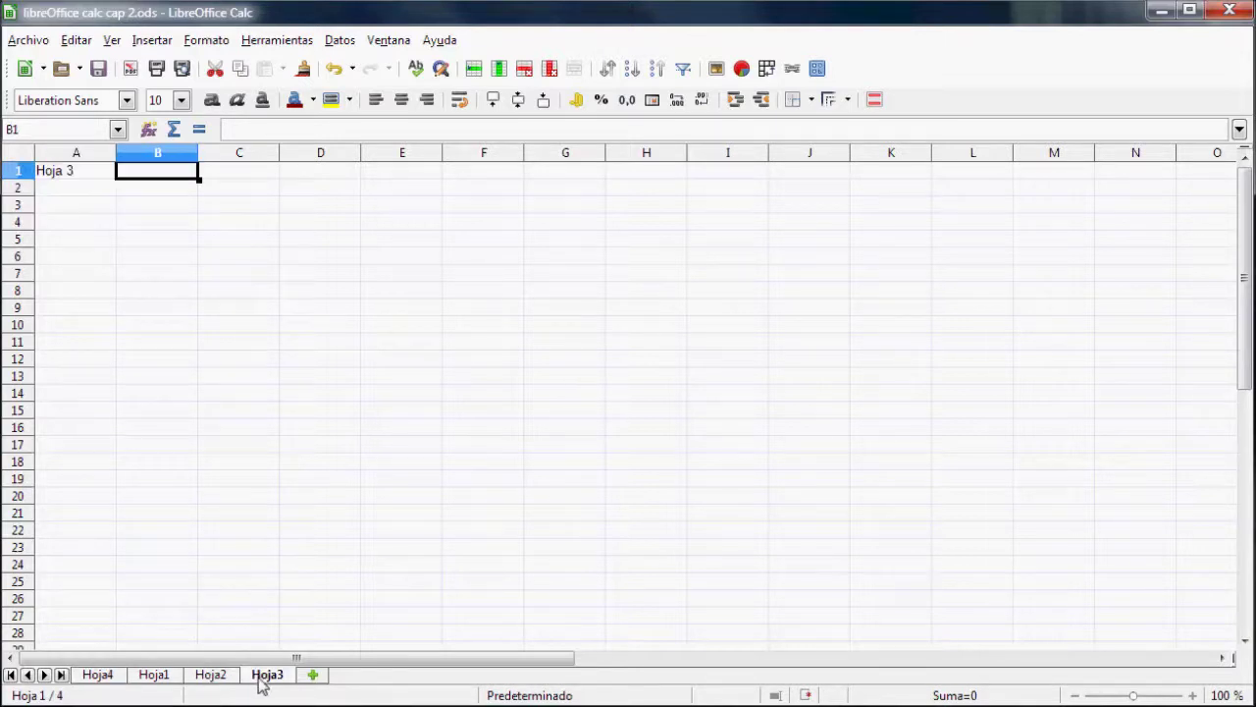
click(220, 677)
drag(213, 677, 101, 681)
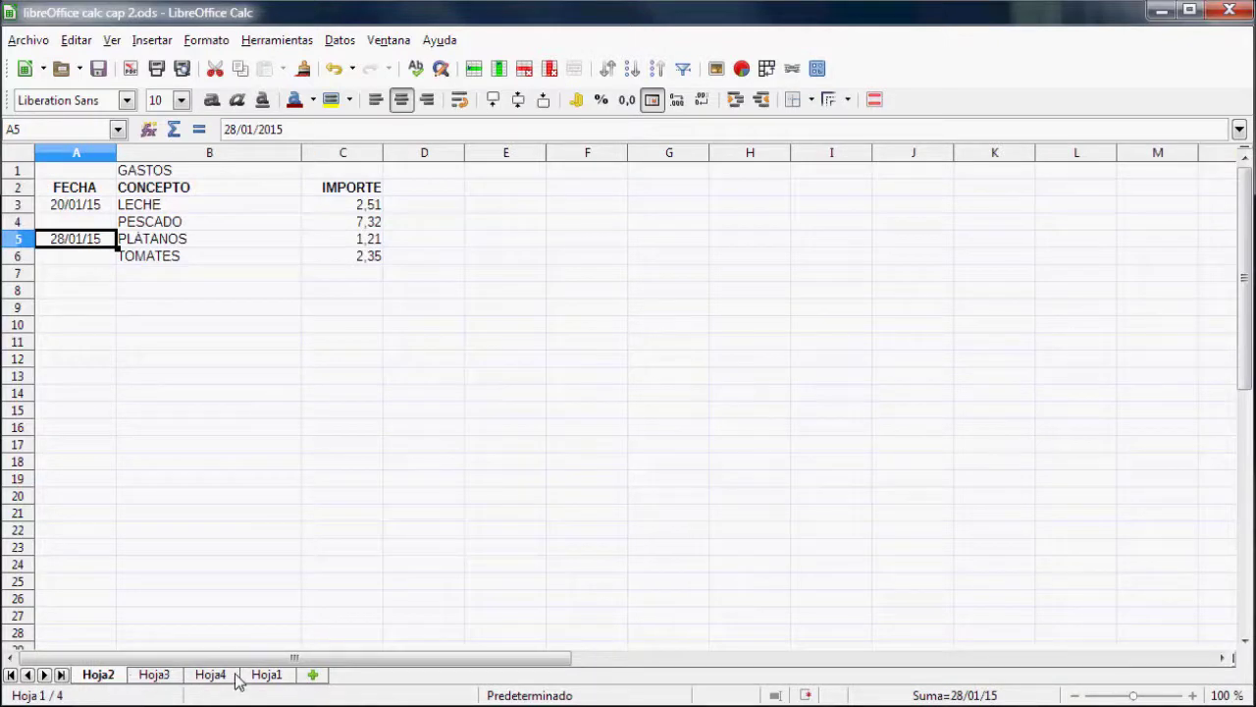
Step: Duplicate sheet Hoja2 between Hoja4 and Hoja1, and compare the copy with the original
click(266, 675)
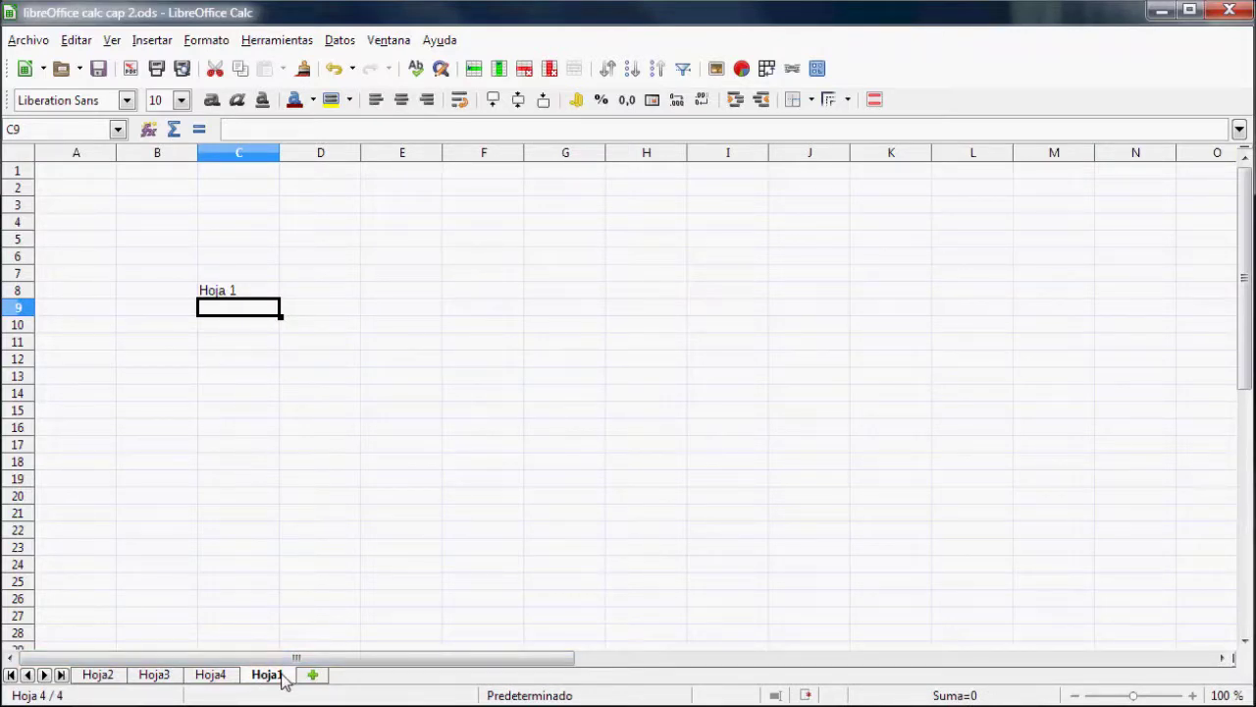
click(220, 677)
click(157, 677)
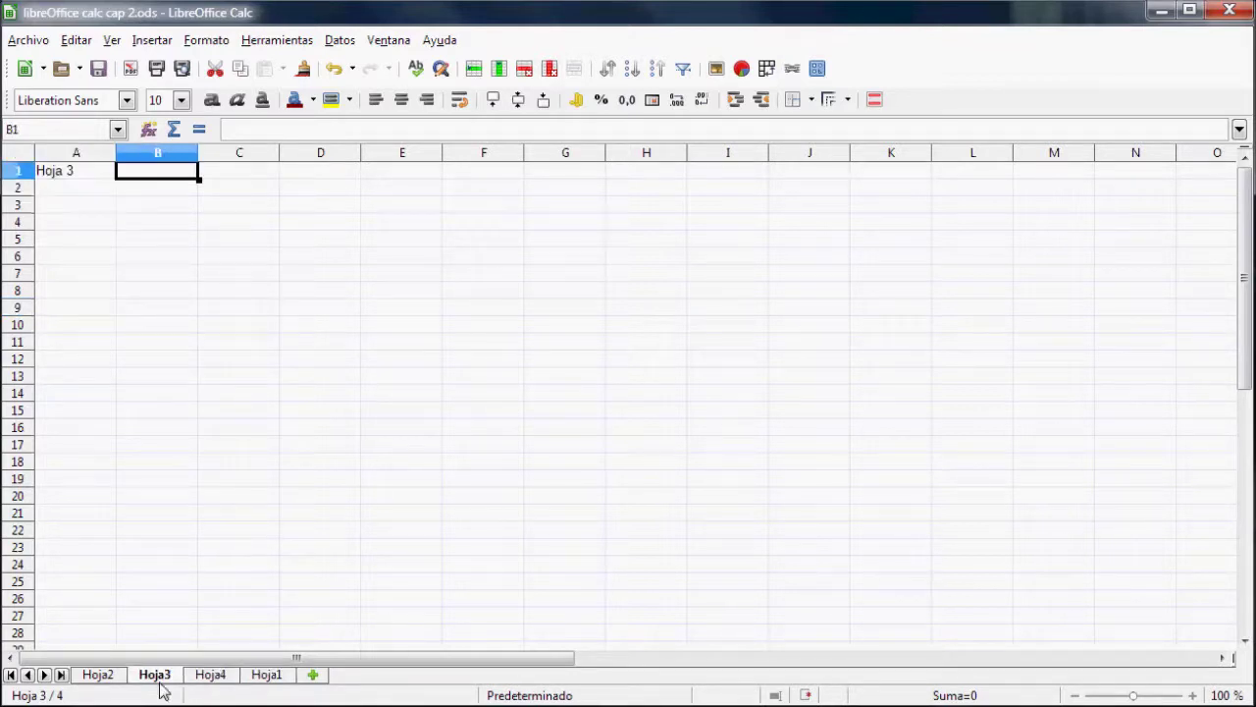
click(95, 677)
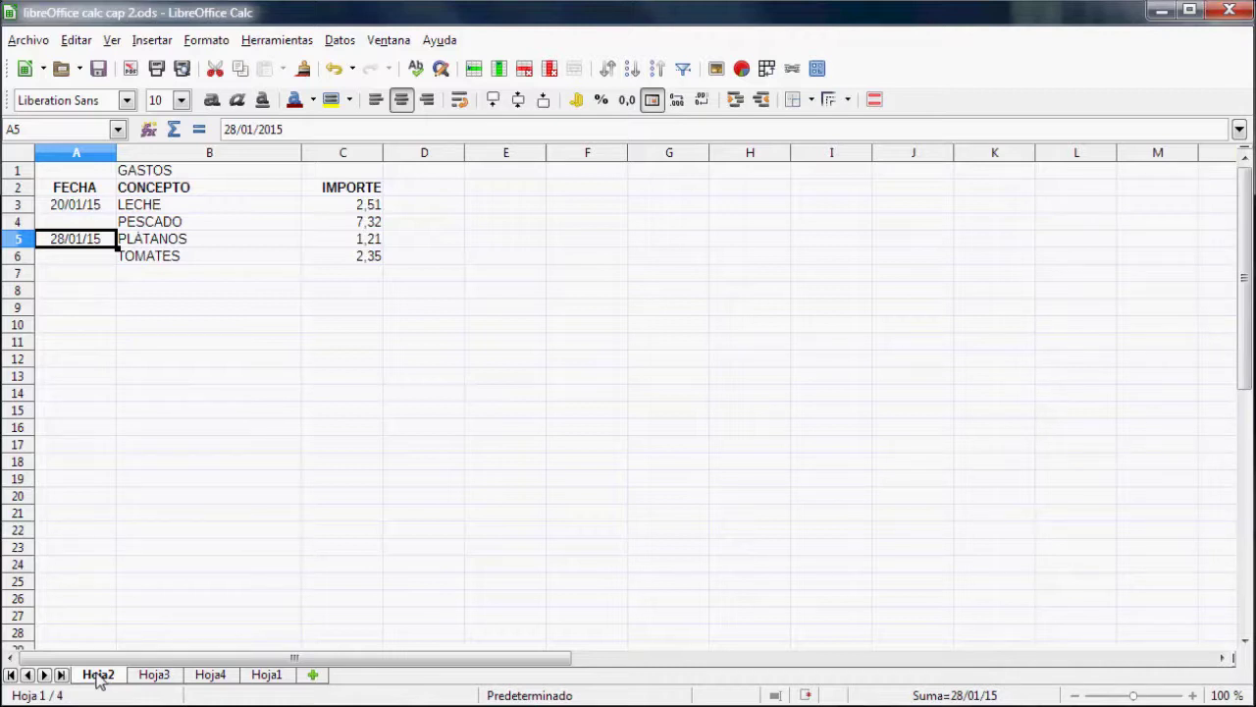
drag(99, 679, 239, 679)
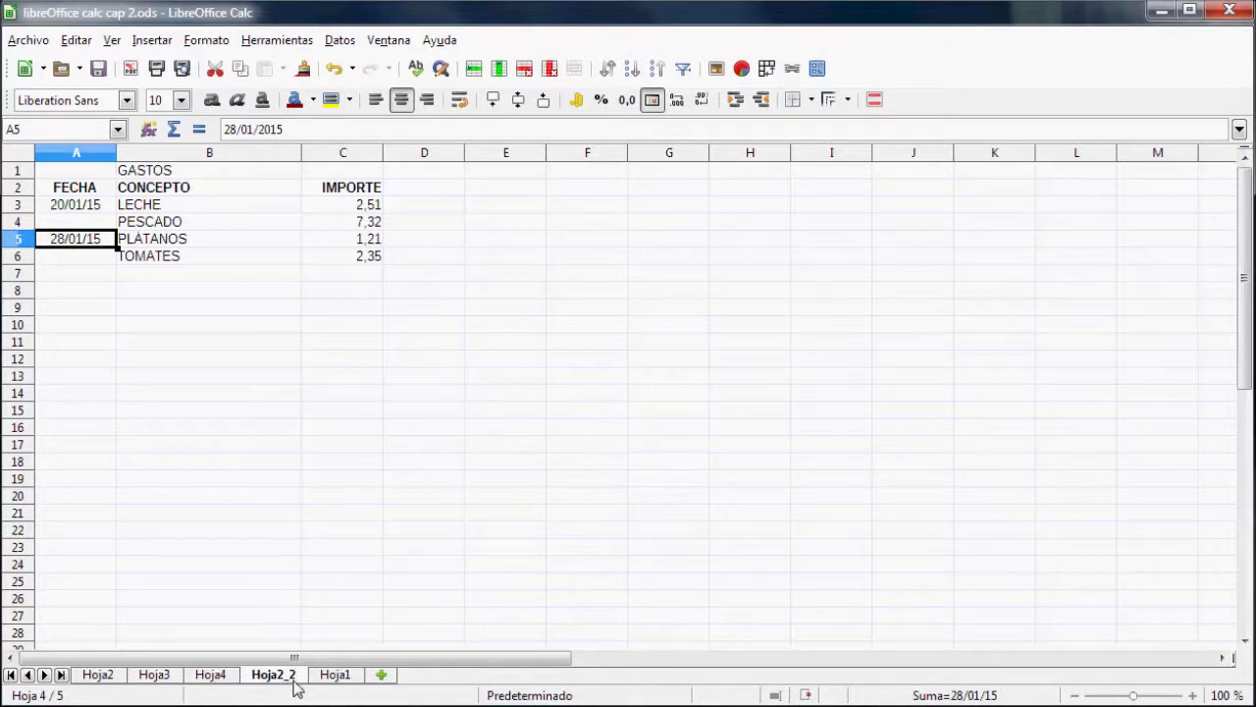
click(114, 679)
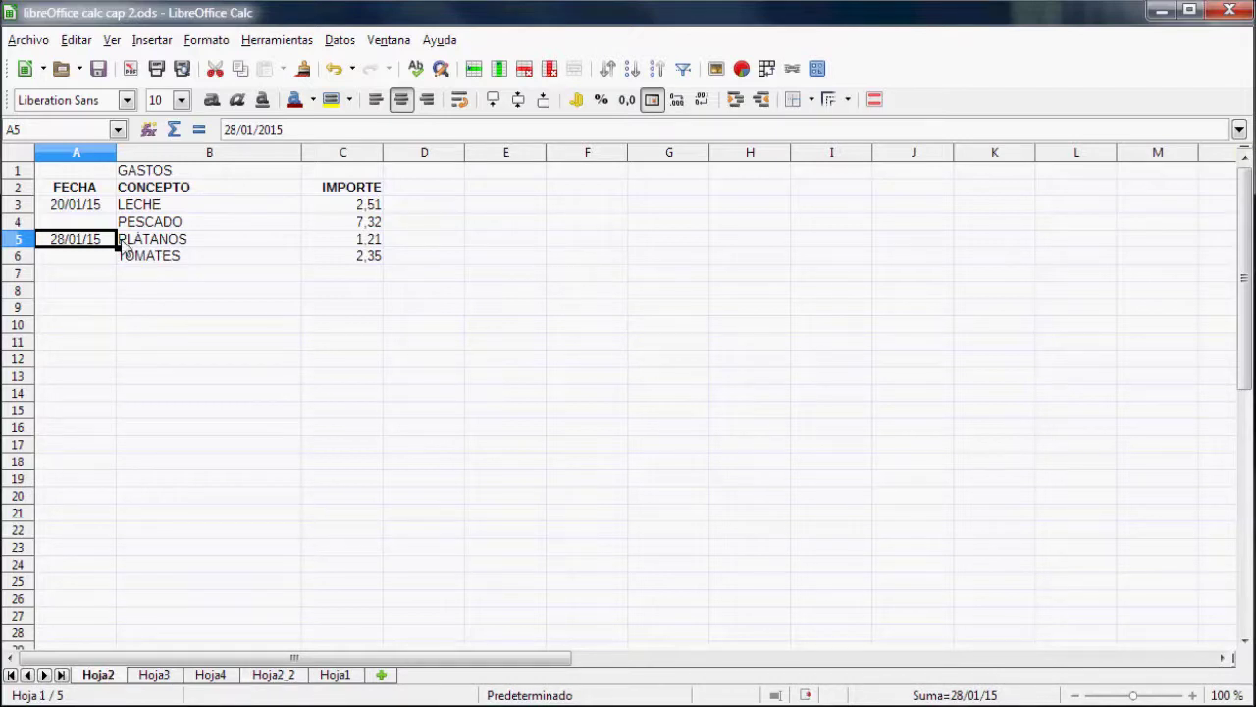
click(283, 677)
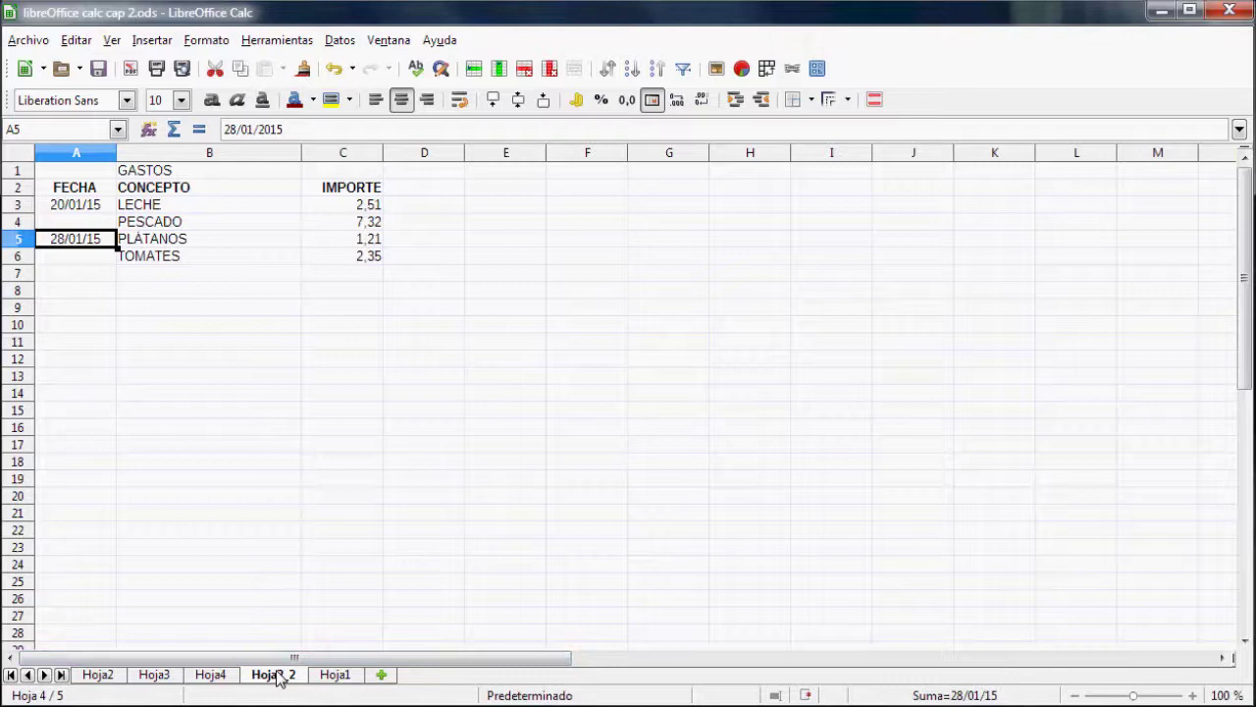
Step: Move sheet Hoja4 into a new document under the name Hoja_copiada
click(214, 679)
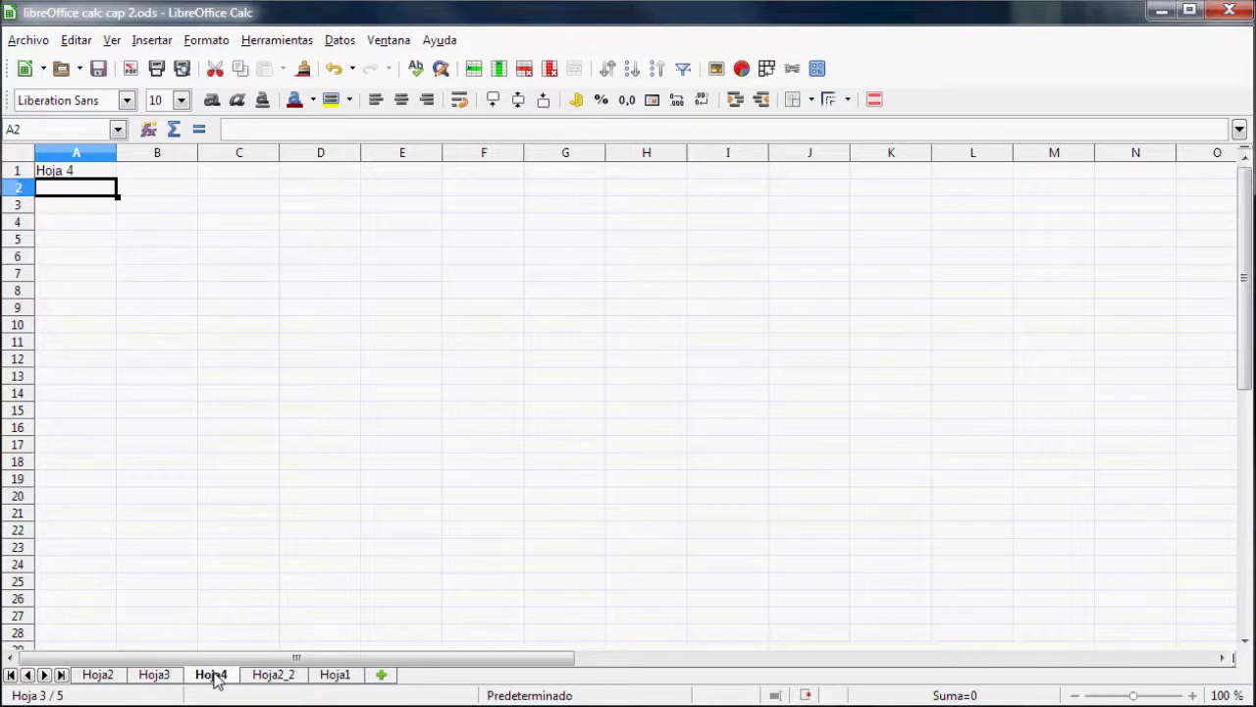
right_click(217, 680)
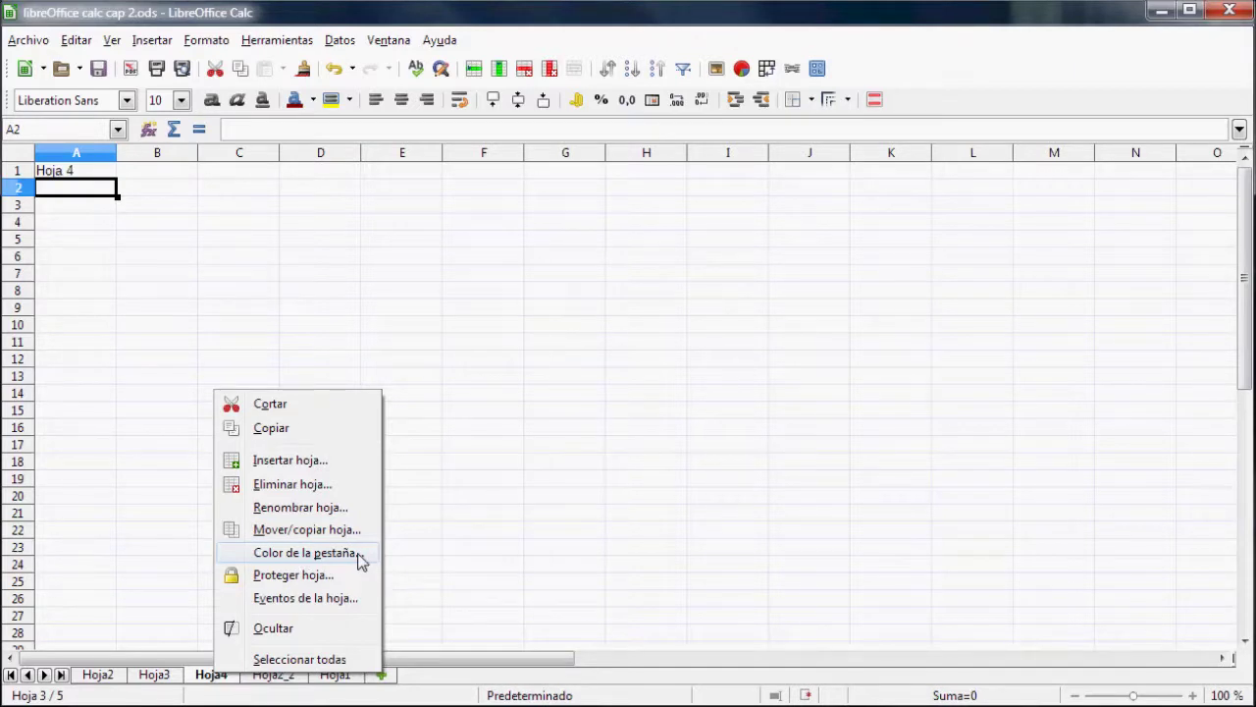
click(312, 530)
drag(642, 157, 488, 223)
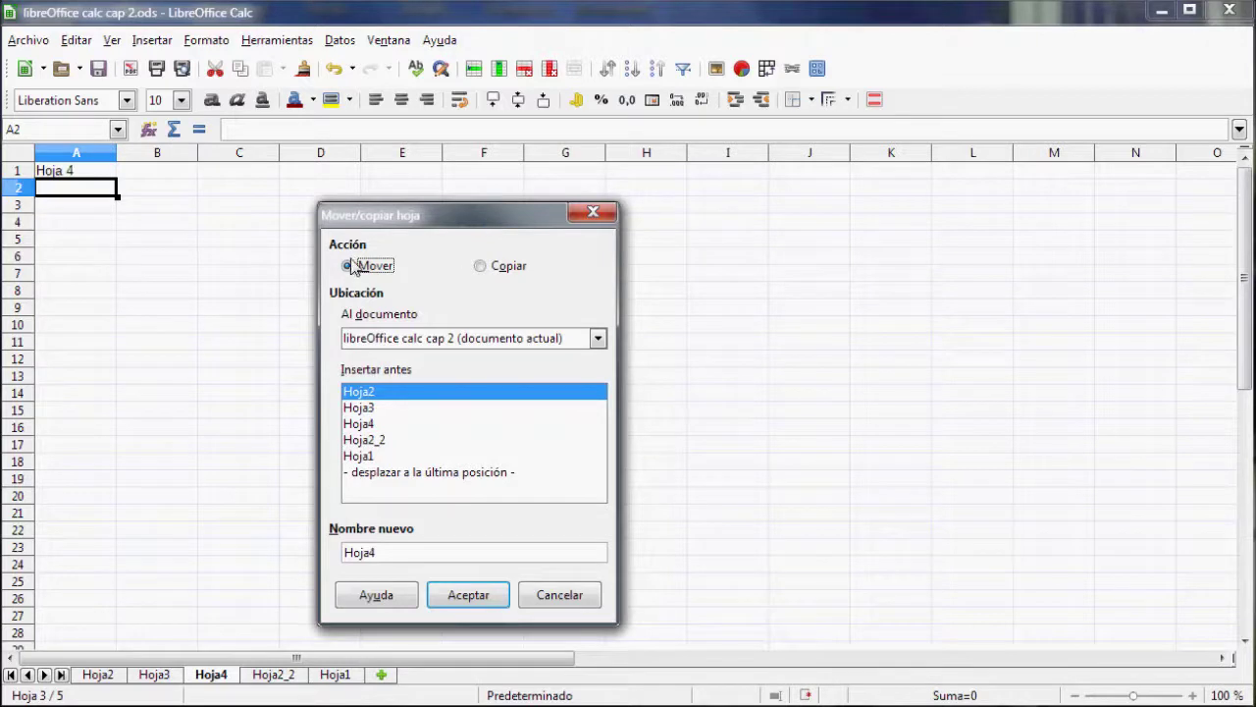
click(510, 272)
click(382, 274)
click(439, 339)
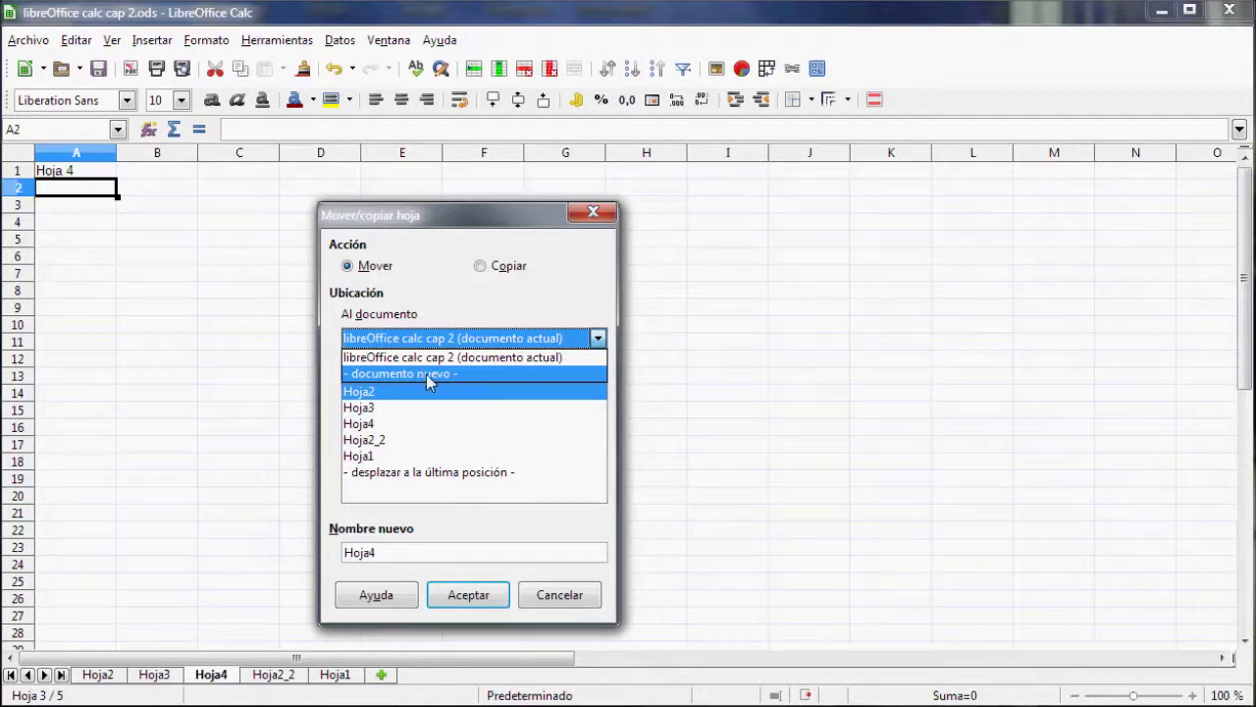
click(425, 374)
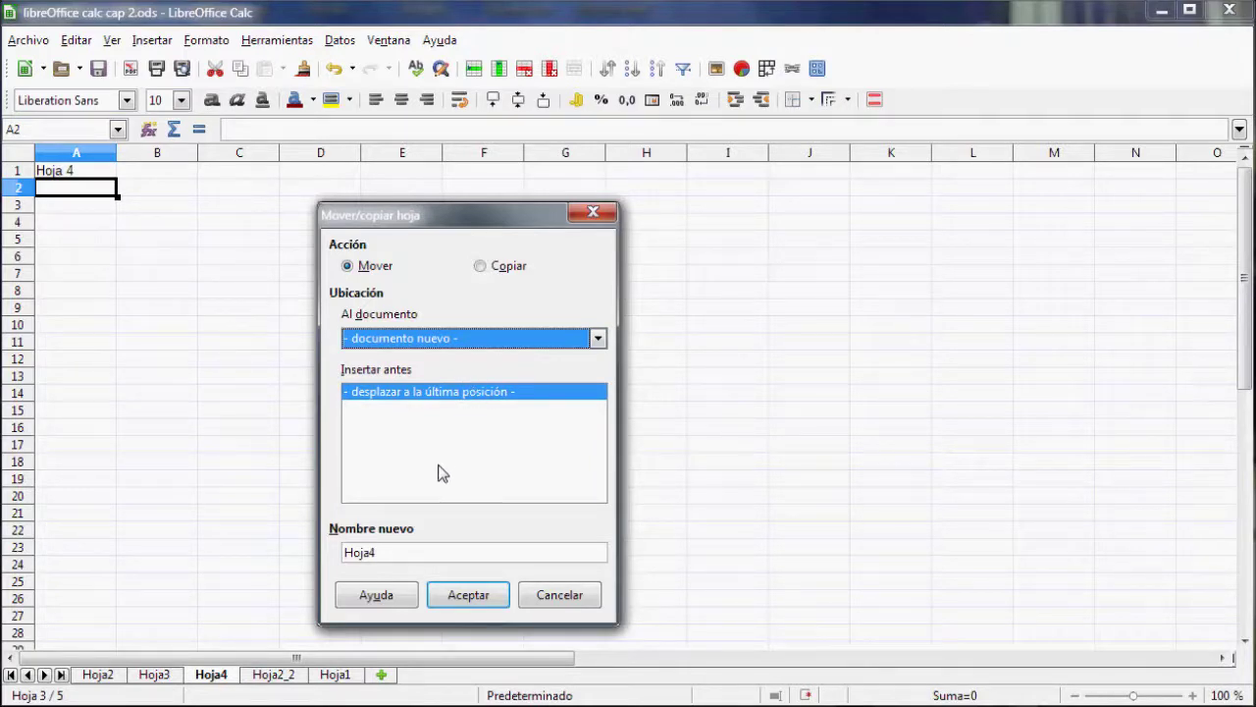
click(399, 552)
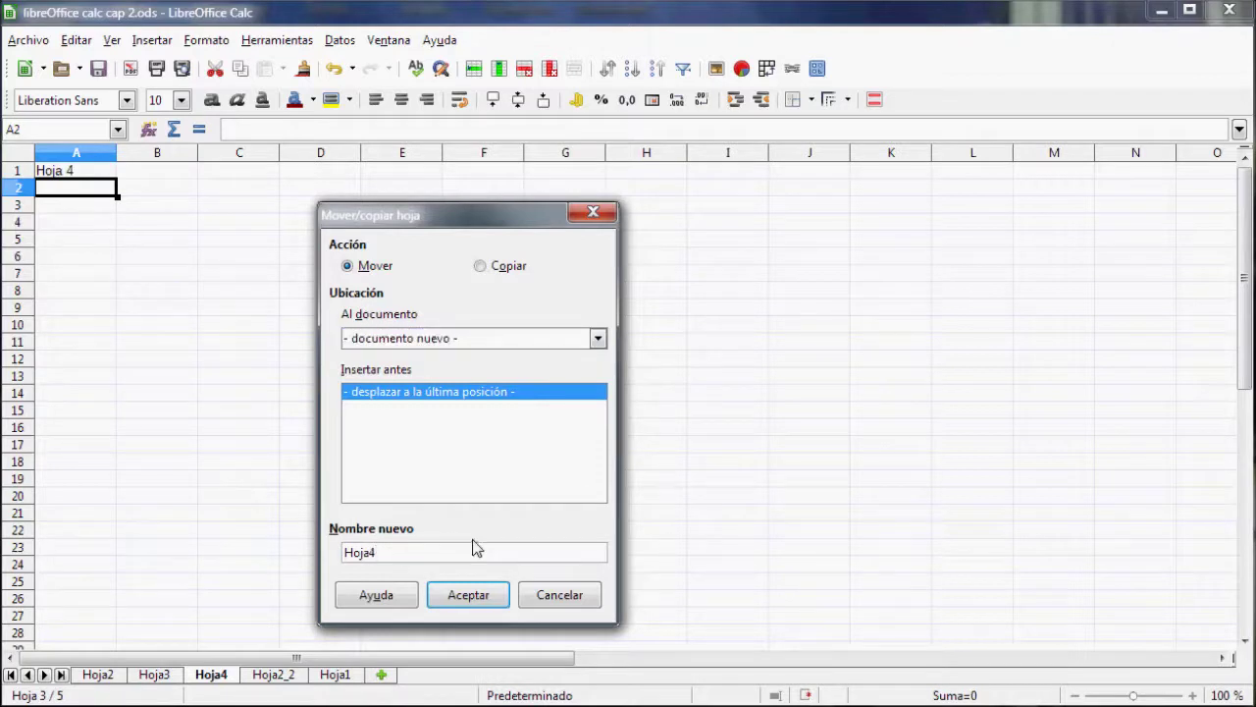
key(BackSpace)
text(_copiada)
click(470, 592)
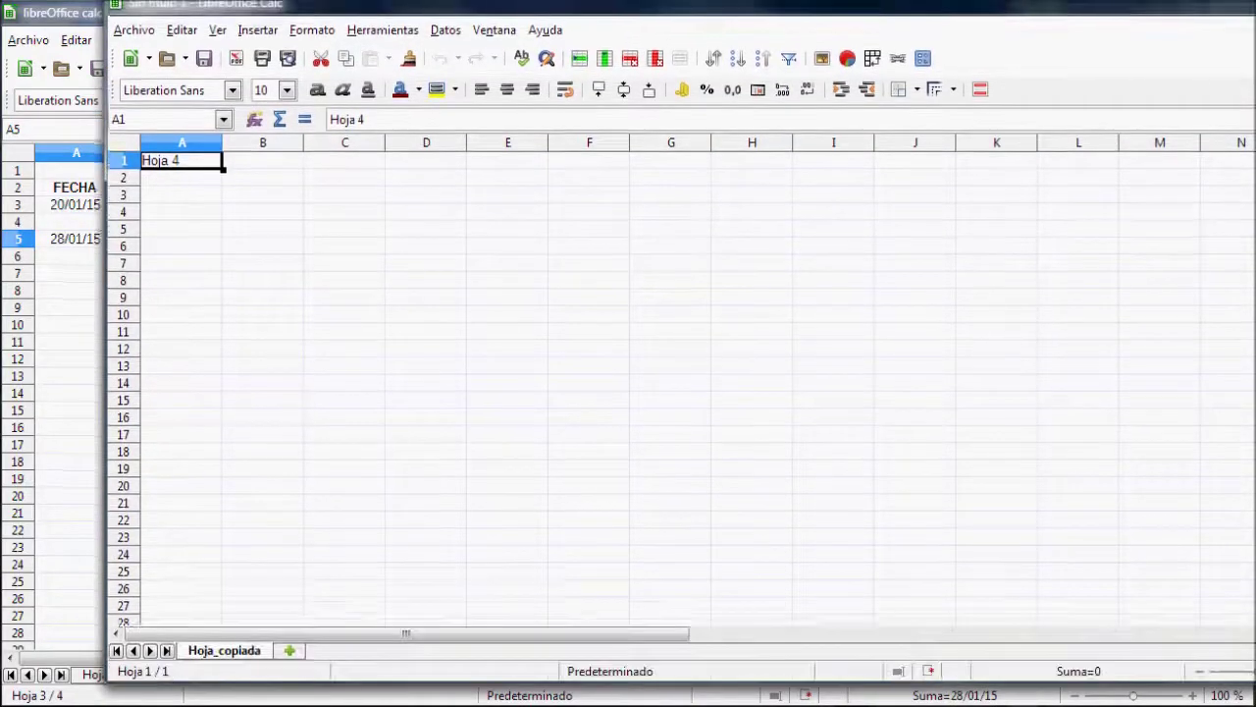
Step: Reposition and narrow the new document's window, and minimize it to return to libreOffice calc cap 2.ods
drag(971, 6, 867, 35)
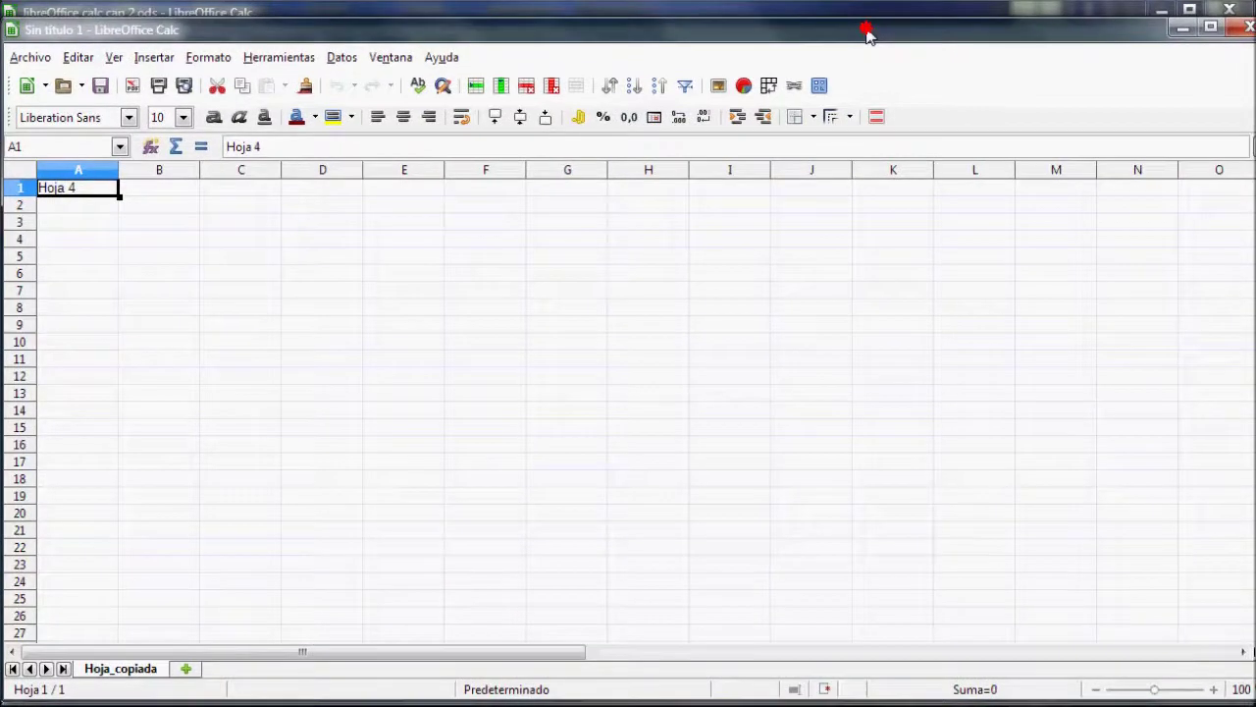
drag(1253, 98, 1138, 98)
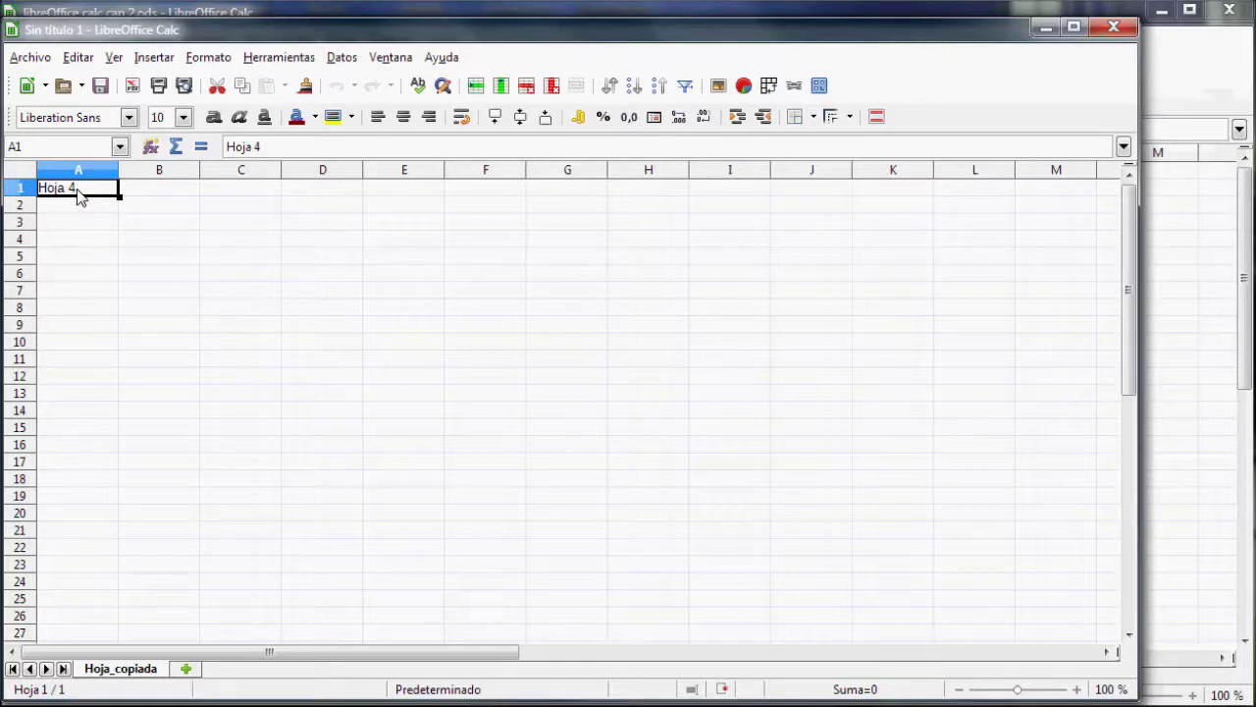
click(1046, 30)
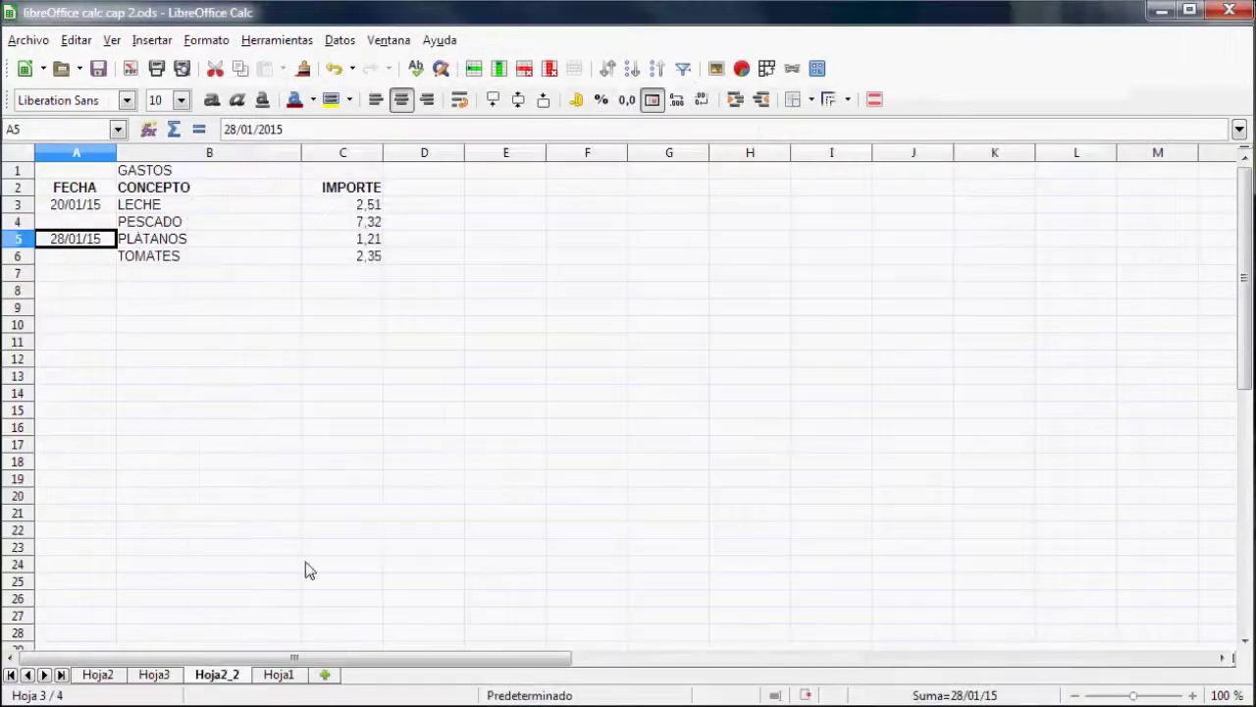
Step: Open the move/copy settings for sheet Hoja2_2 and keep the current document, libreOffice calc cap 2, as the destination
right_click(225, 677)
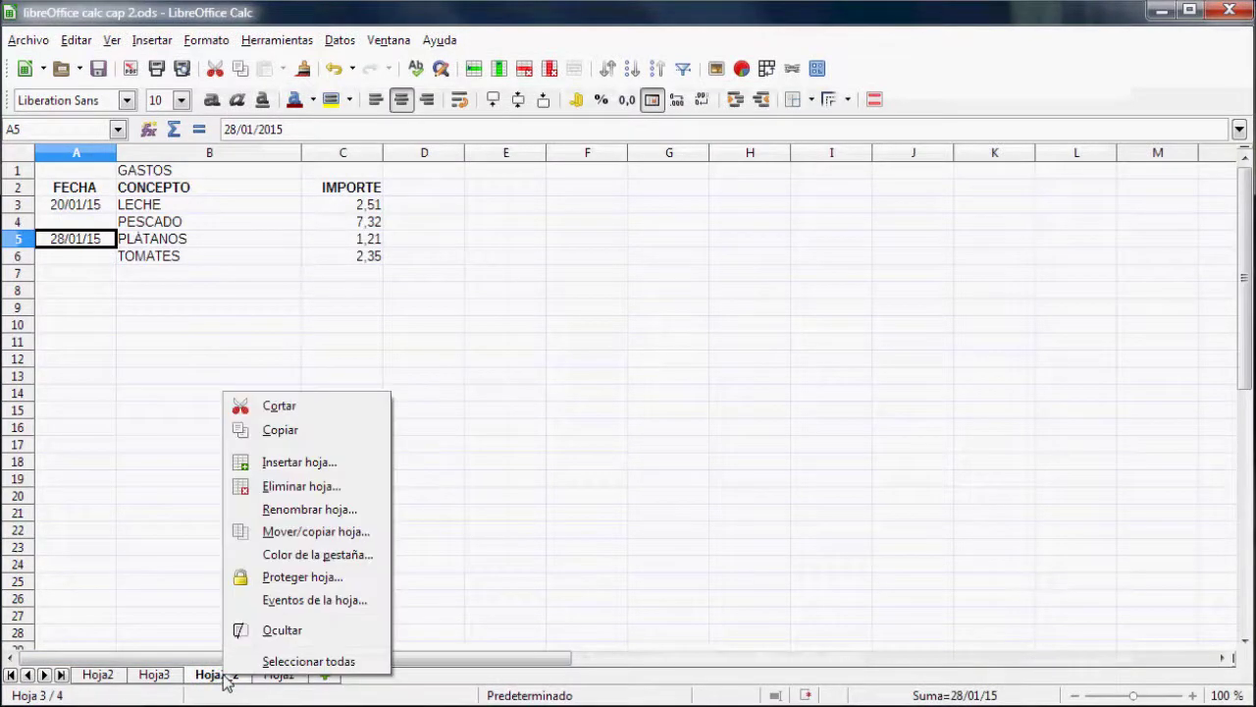
click(324, 532)
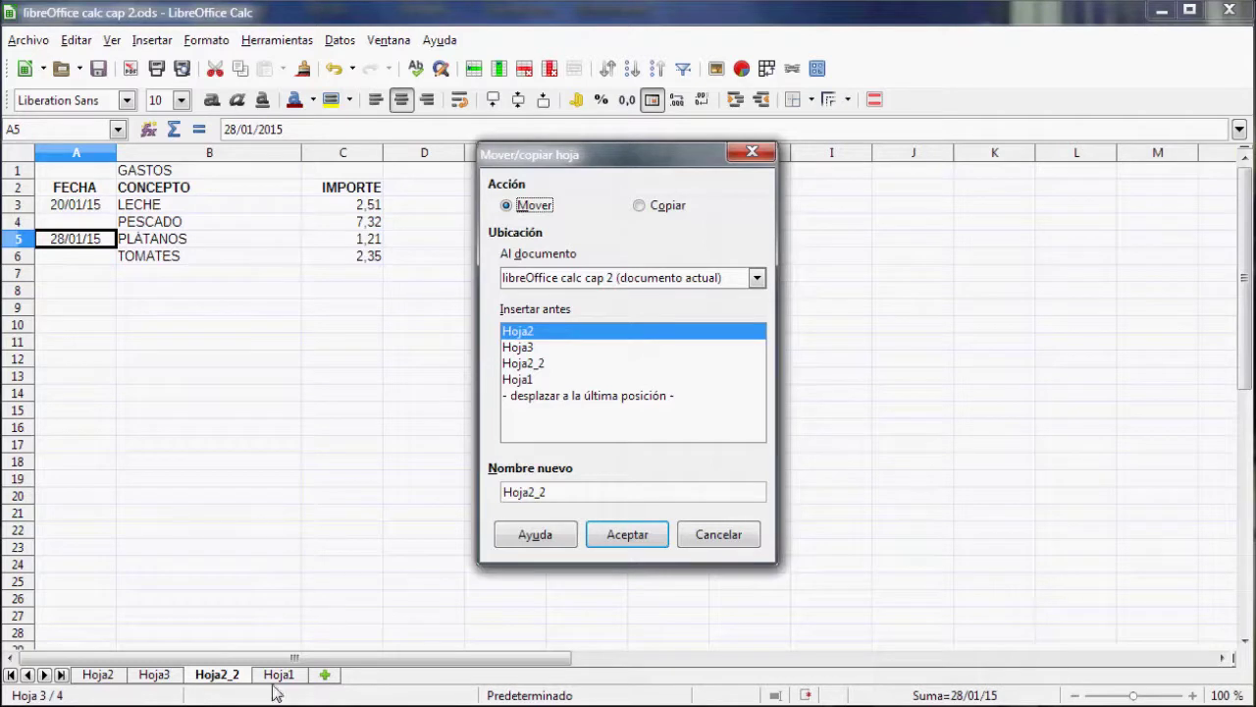
click(573, 280)
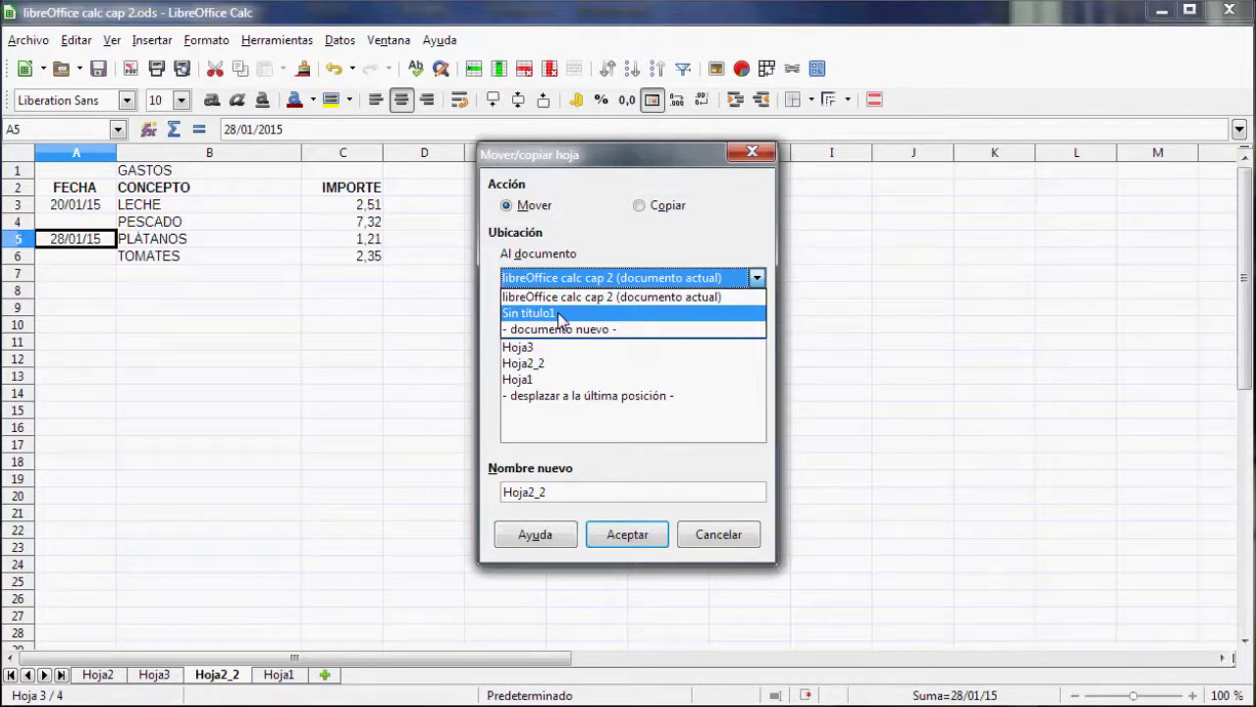
click(579, 296)
click(578, 278)
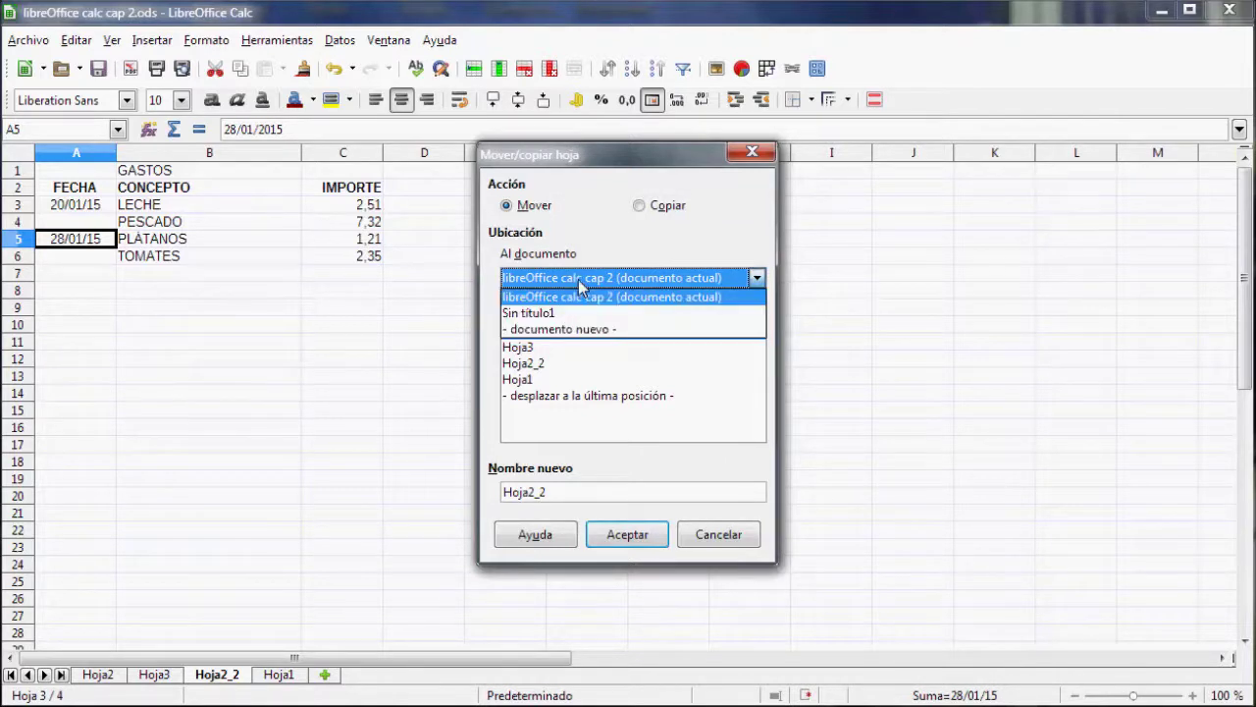
click(578, 280)
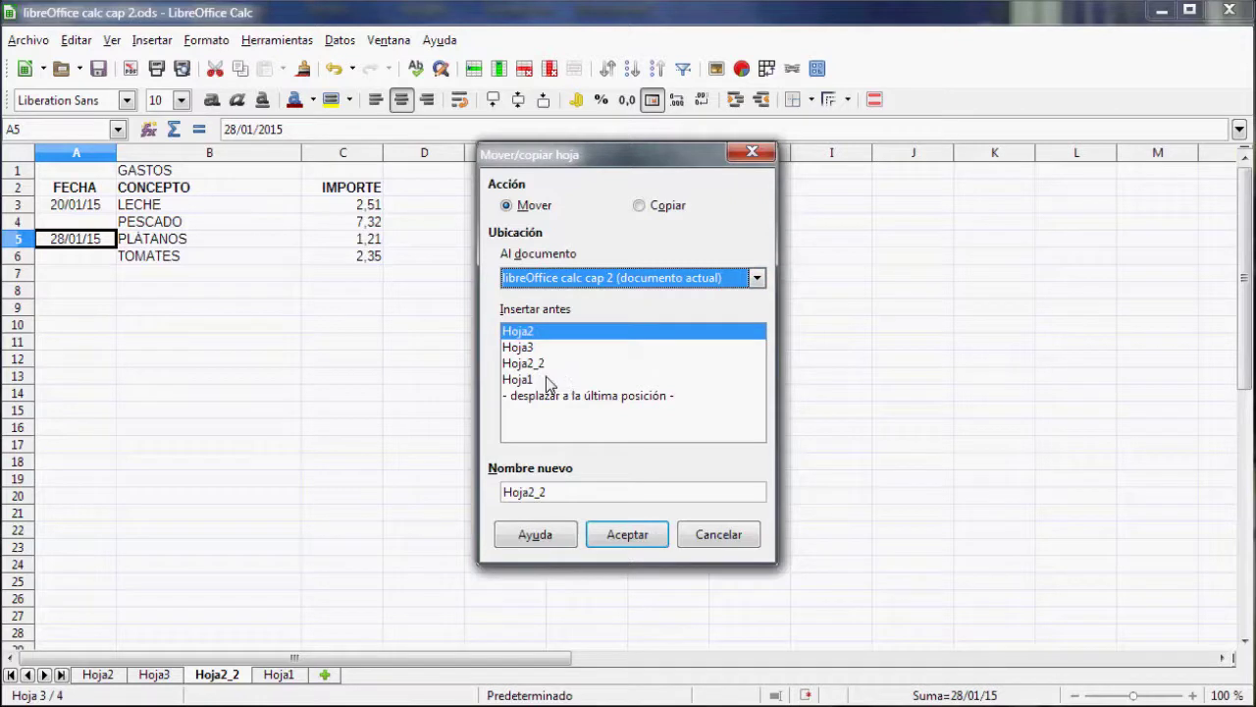
click(610, 282)
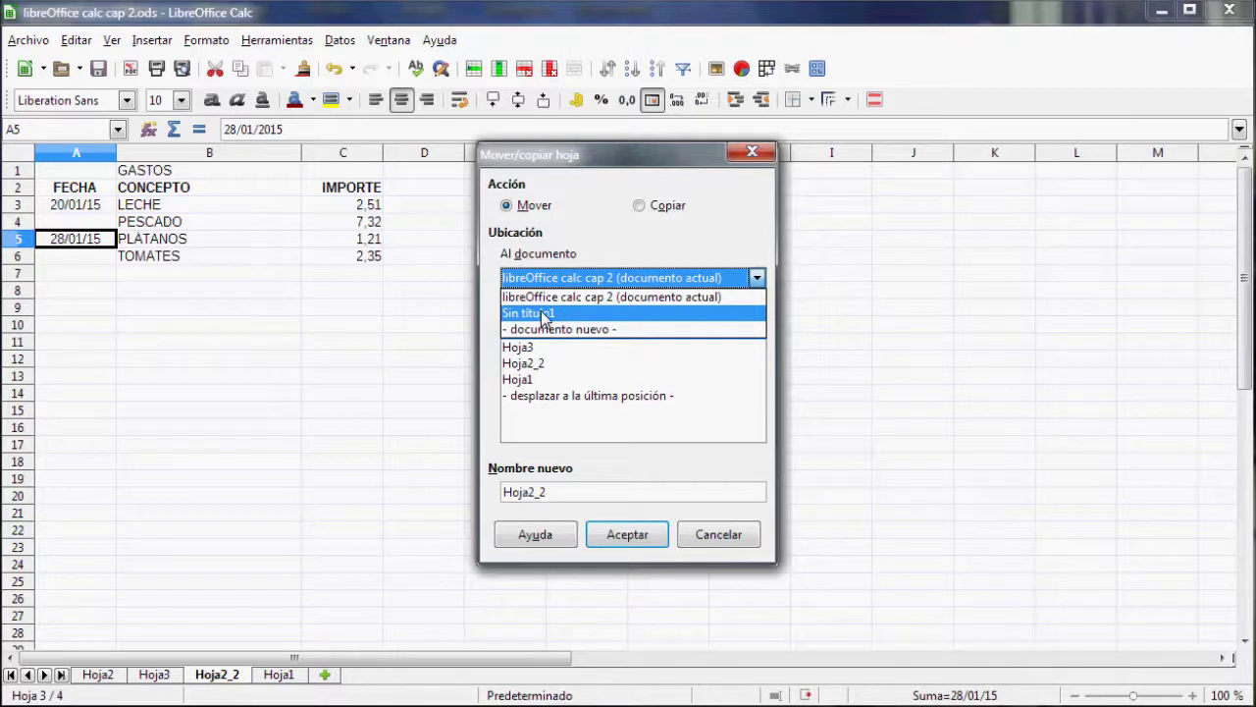
click(587, 253)
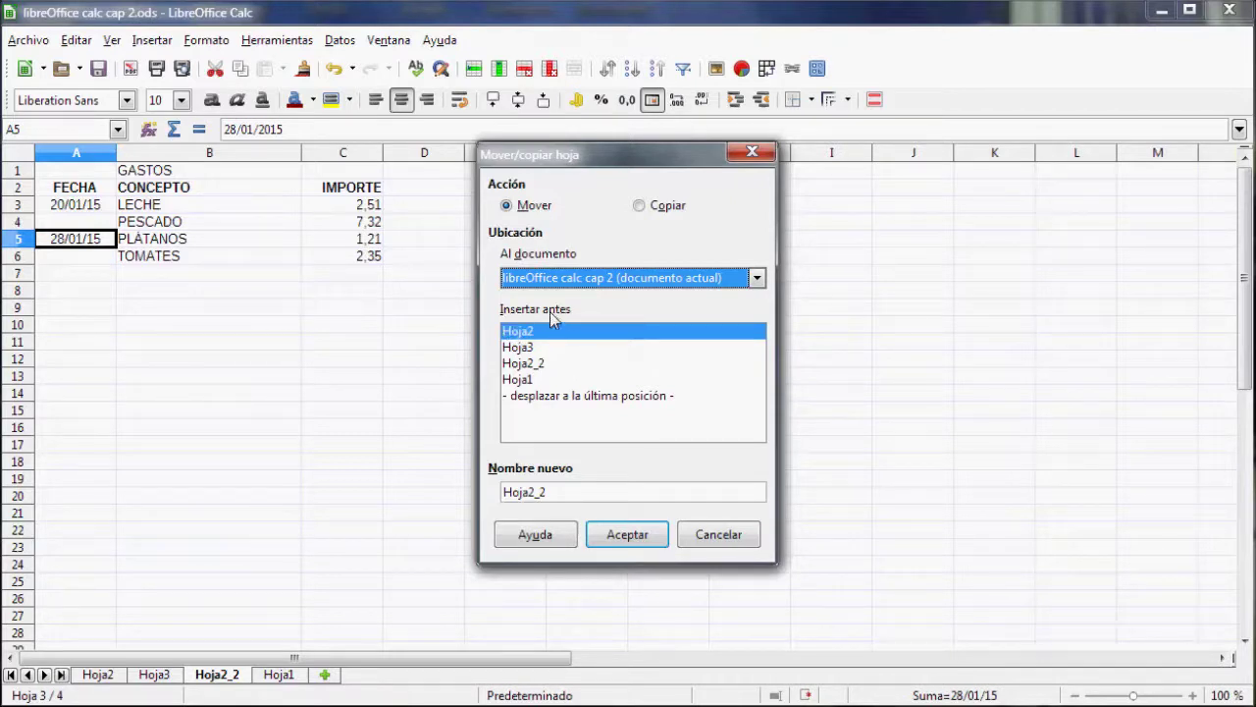
Step: Copy sheet Hoja2_2 before Hoja3 in the current document under the name "Hoja2 copiada"
click(528, 365)
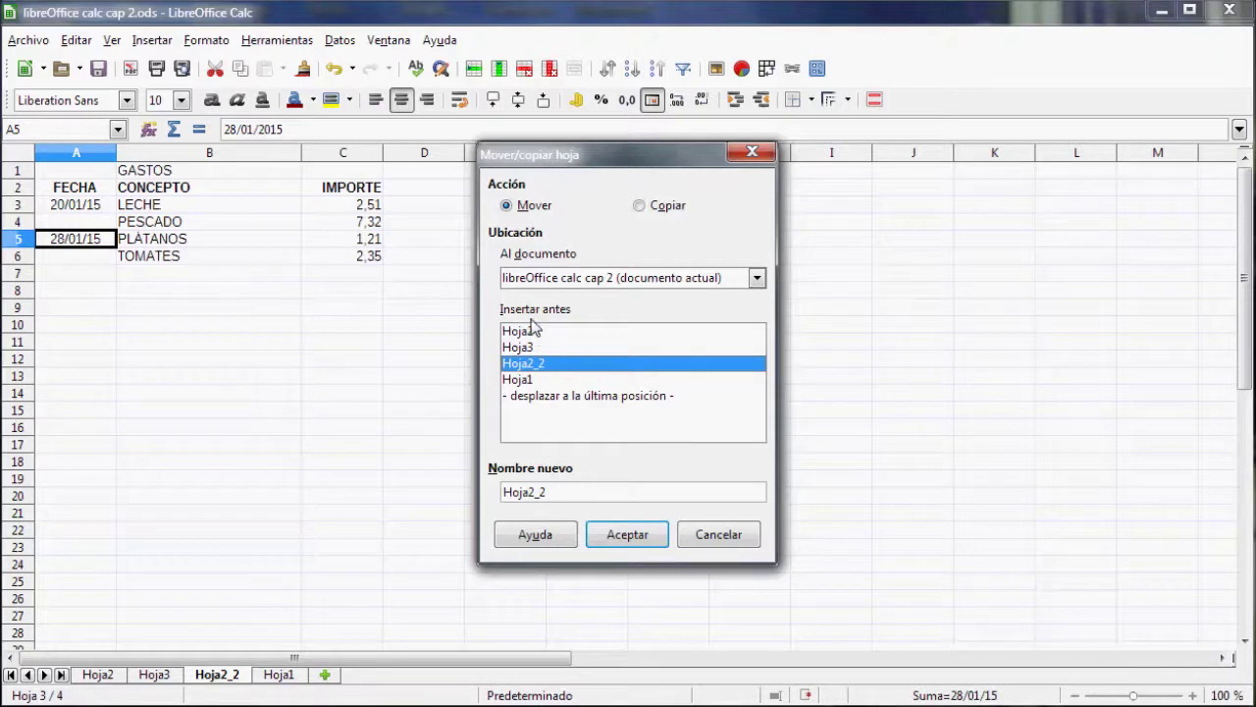
click(517, 381)
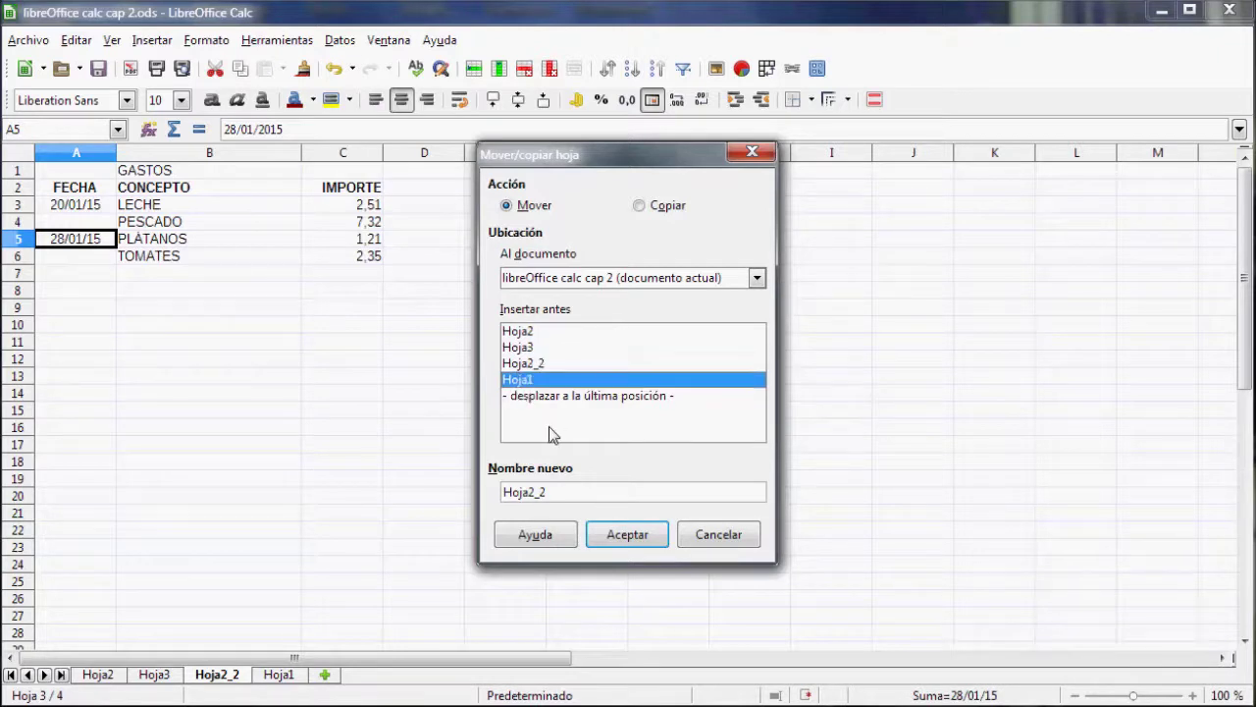
click(526, 396)
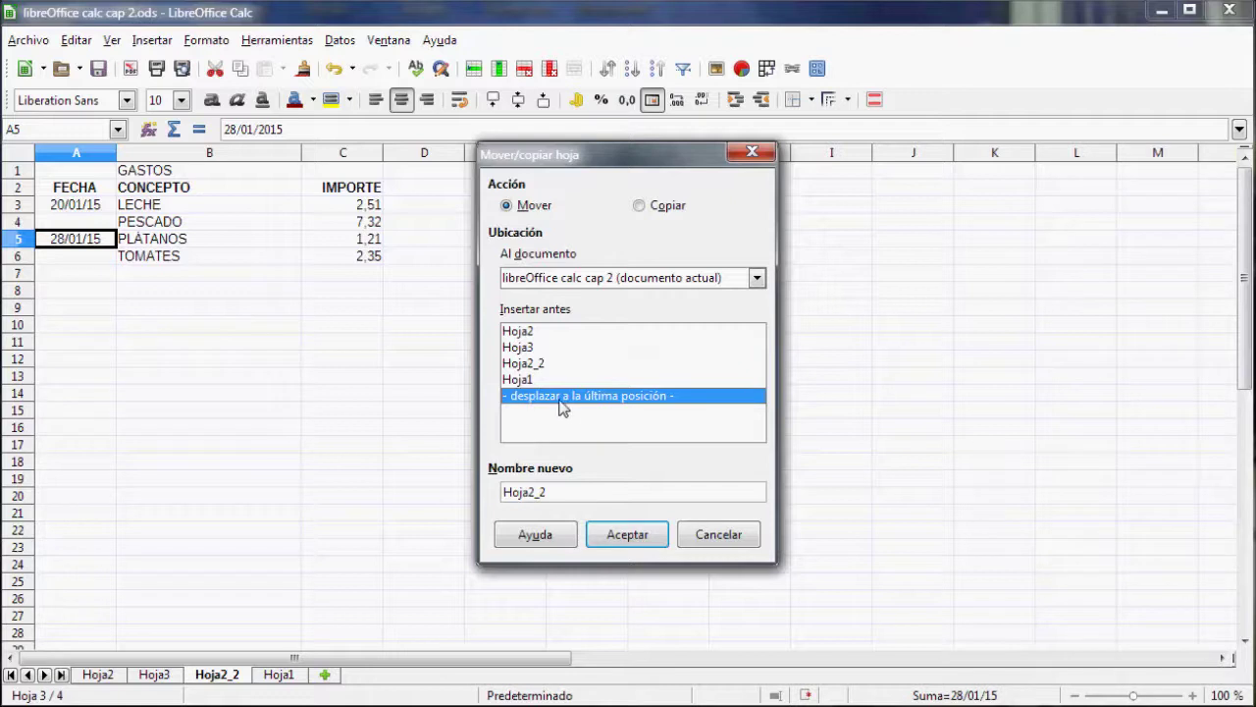
click(528, 347)
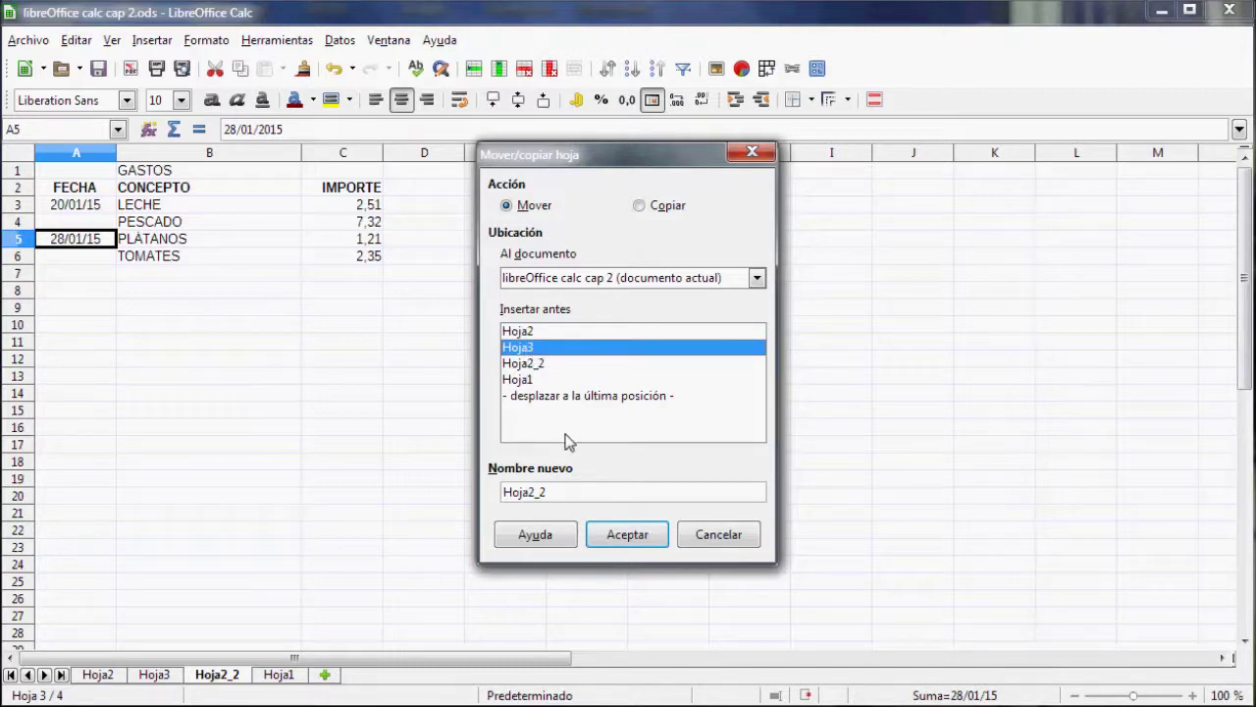
click(551, 490)
drag(550, 490, 530, 490)
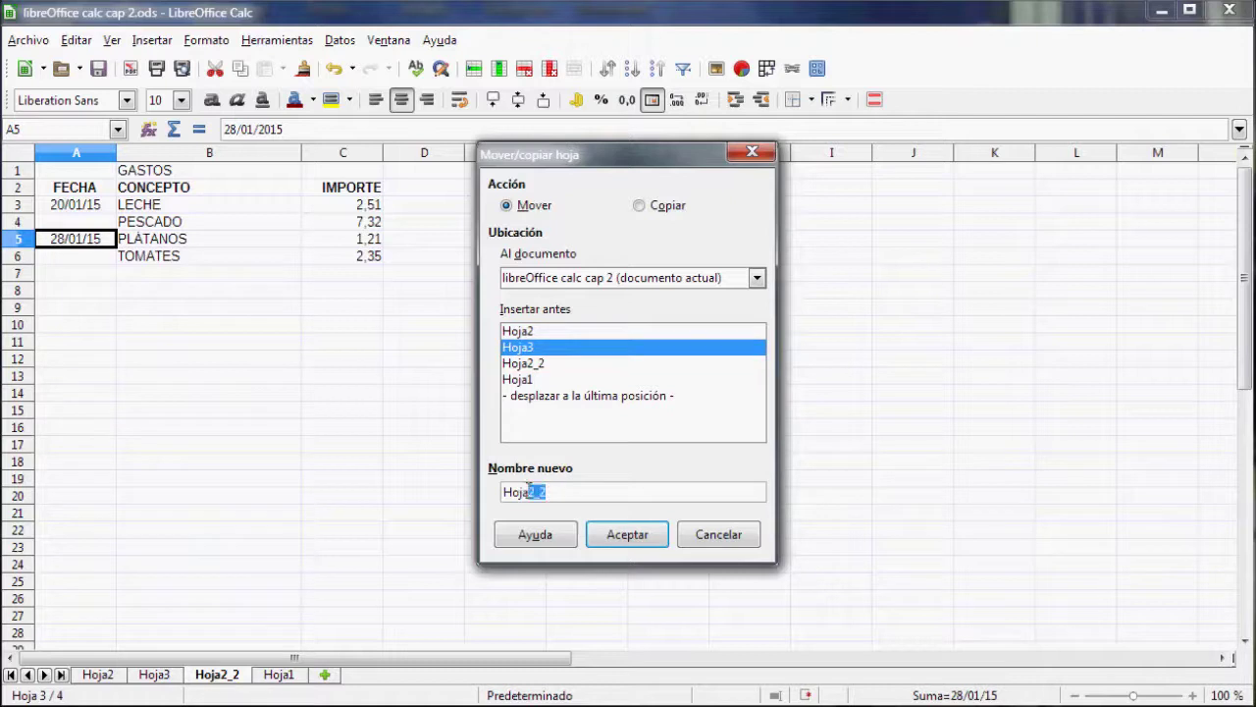
key(BackSpace)
text(2 copiada)
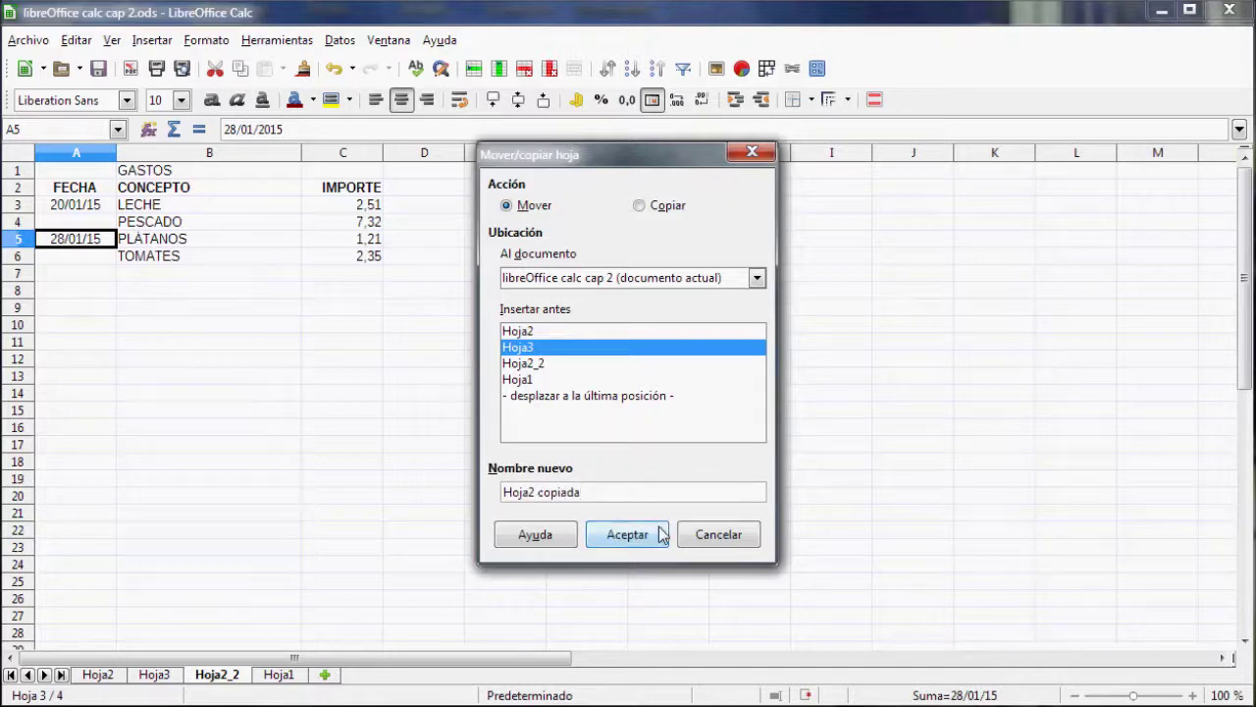
click(640, 206)
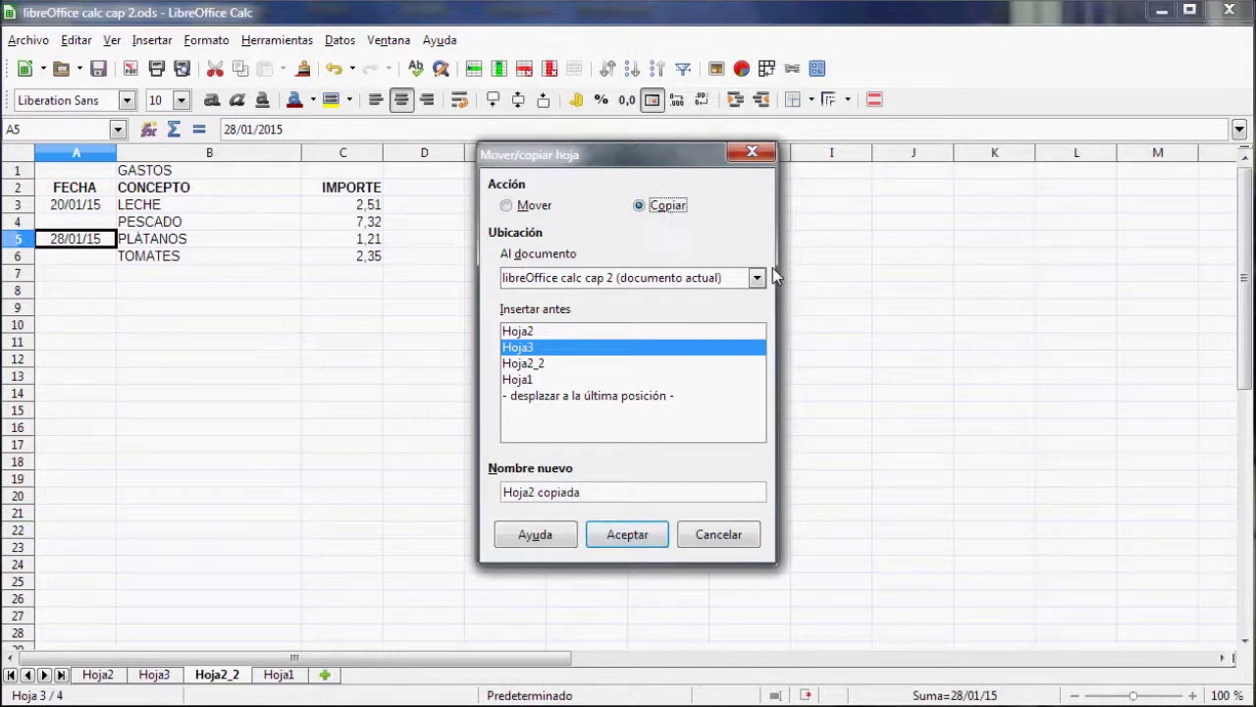
click(626, 535)
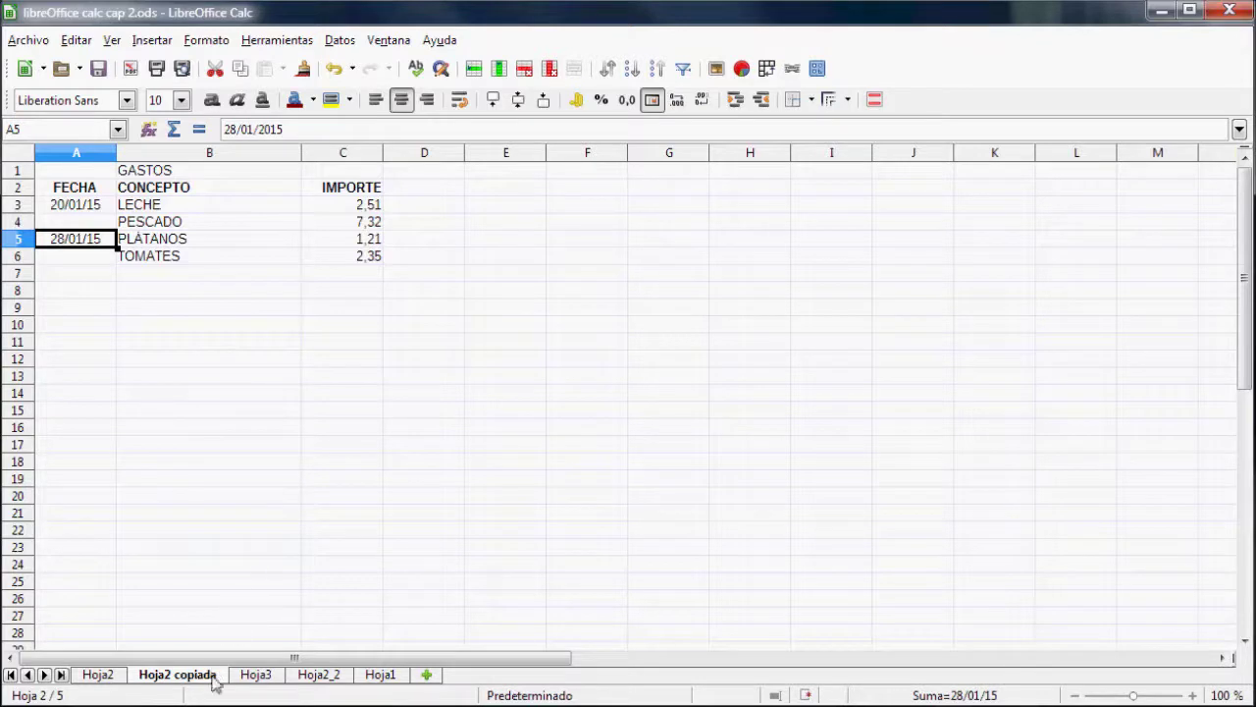
click(312, 677)
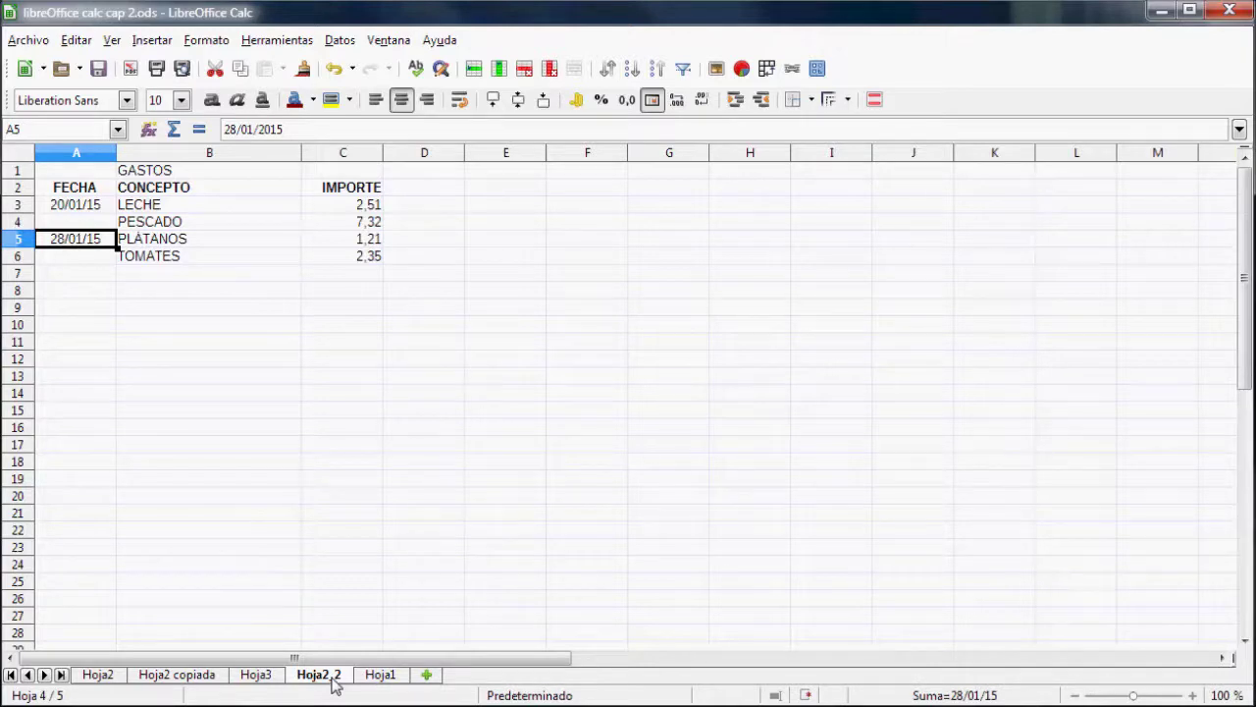
right_click(334, 684)
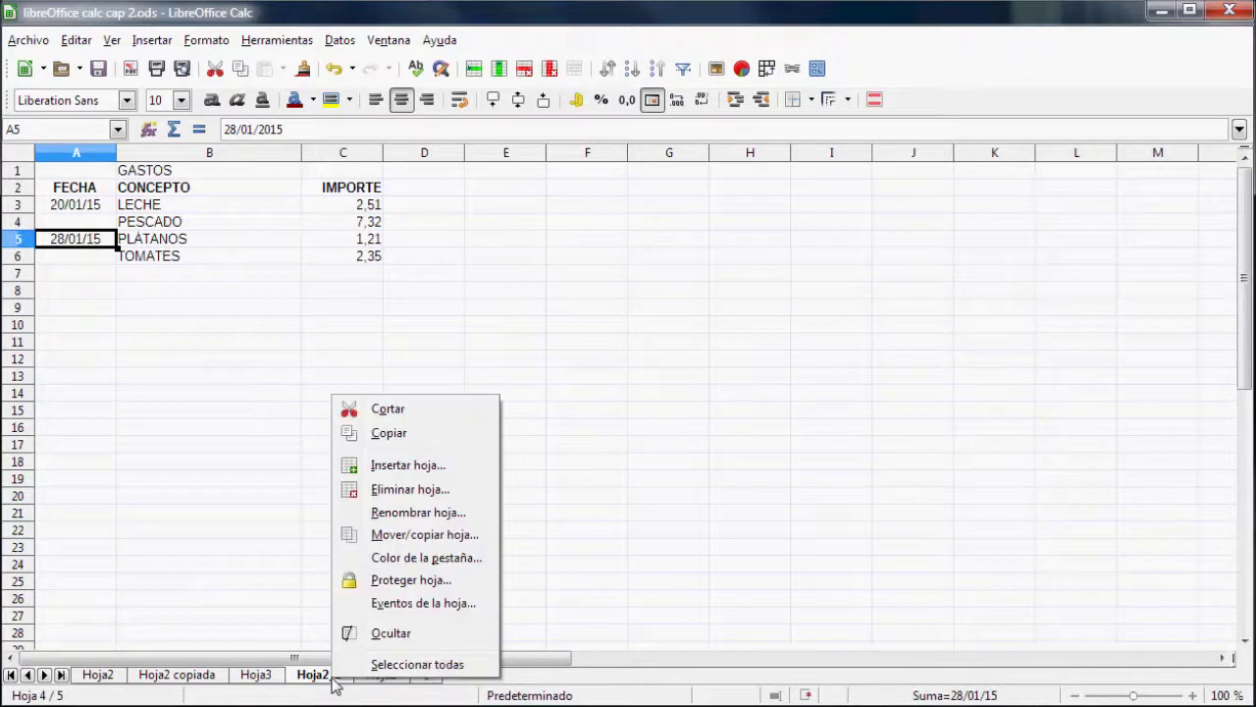
click(412, 512)
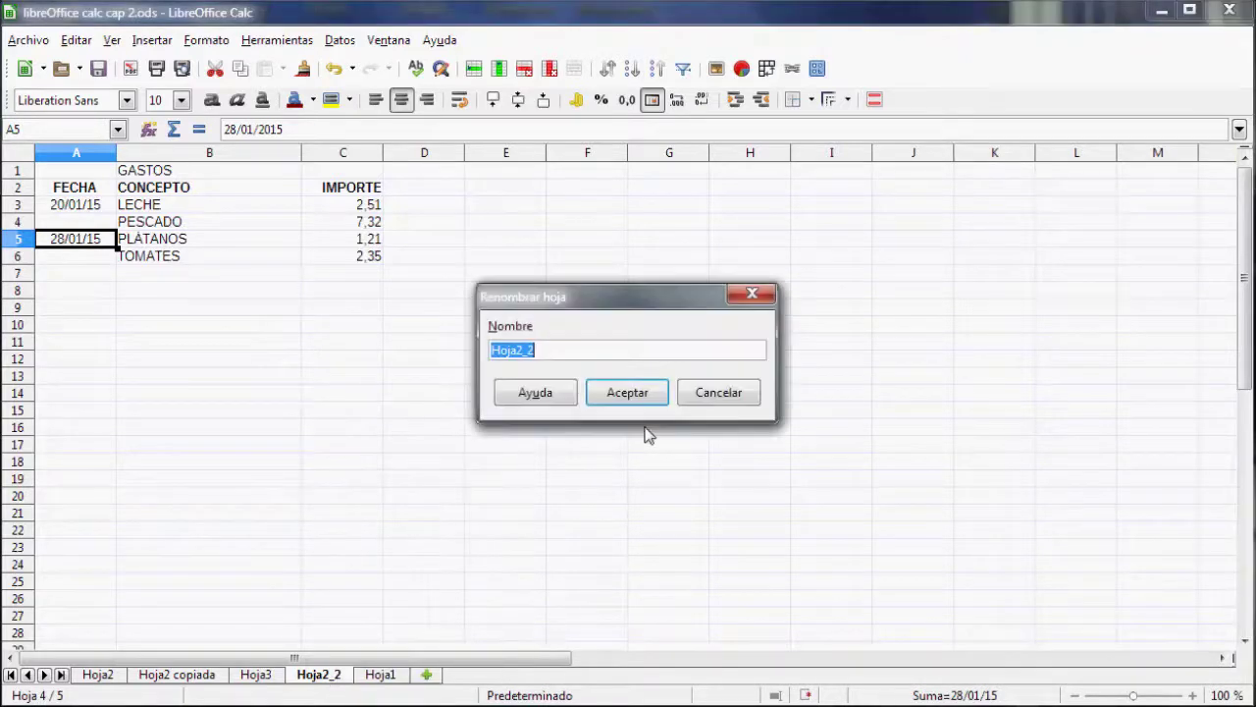
key(Escape)
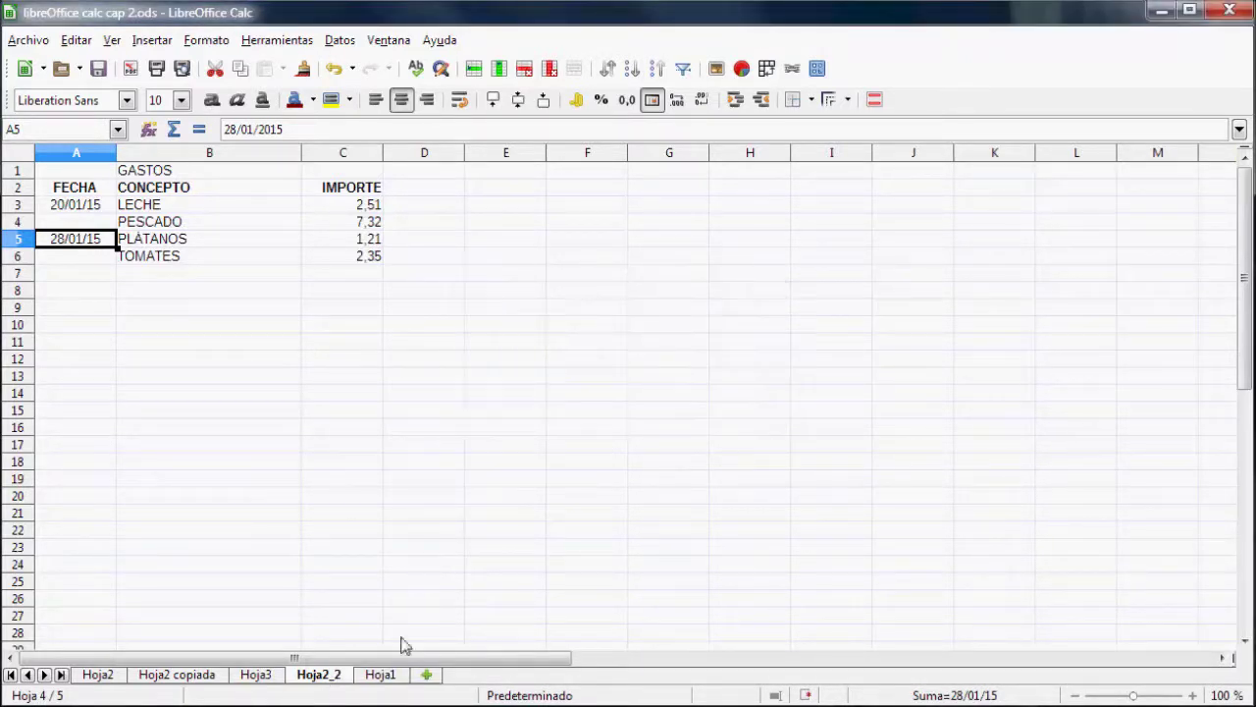
Step: Rename sheet Hoja2_2 as "hoja copiada"
double_click(322, 677)
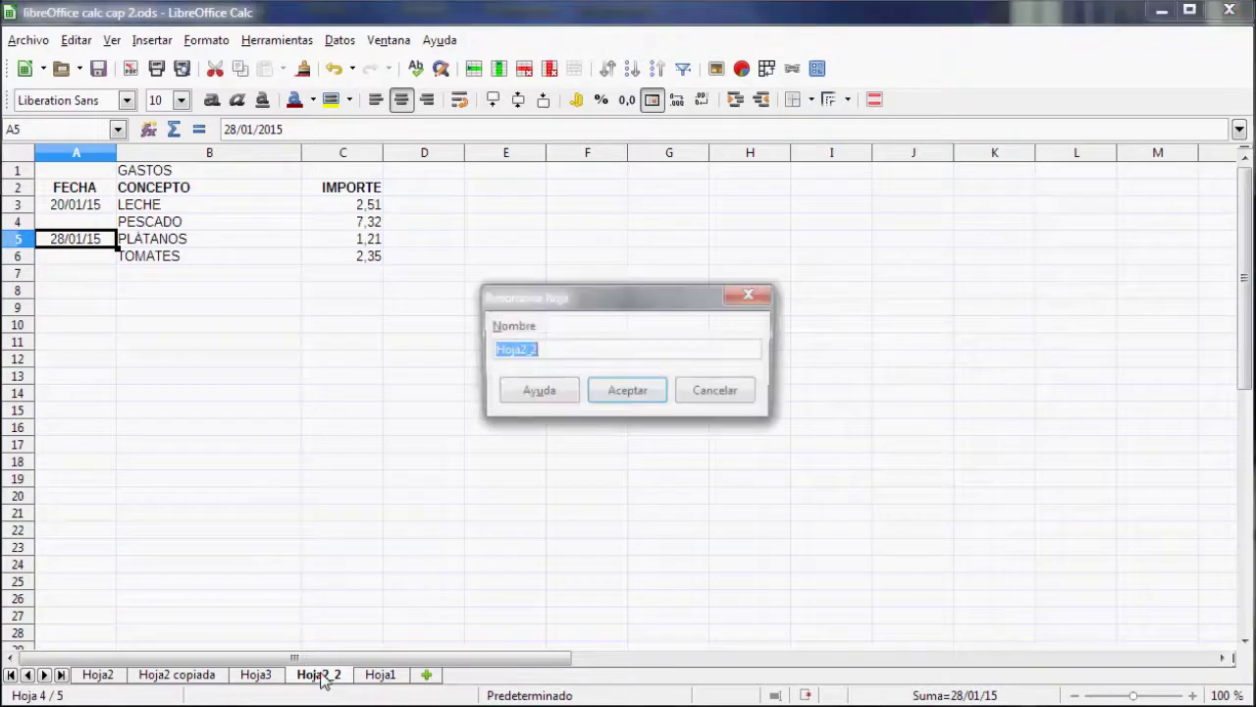
text(joja)
key(BackSpace)
key(BackSpace)
key(BackSpace)
key(BackSpace)
text(hoja copiada)
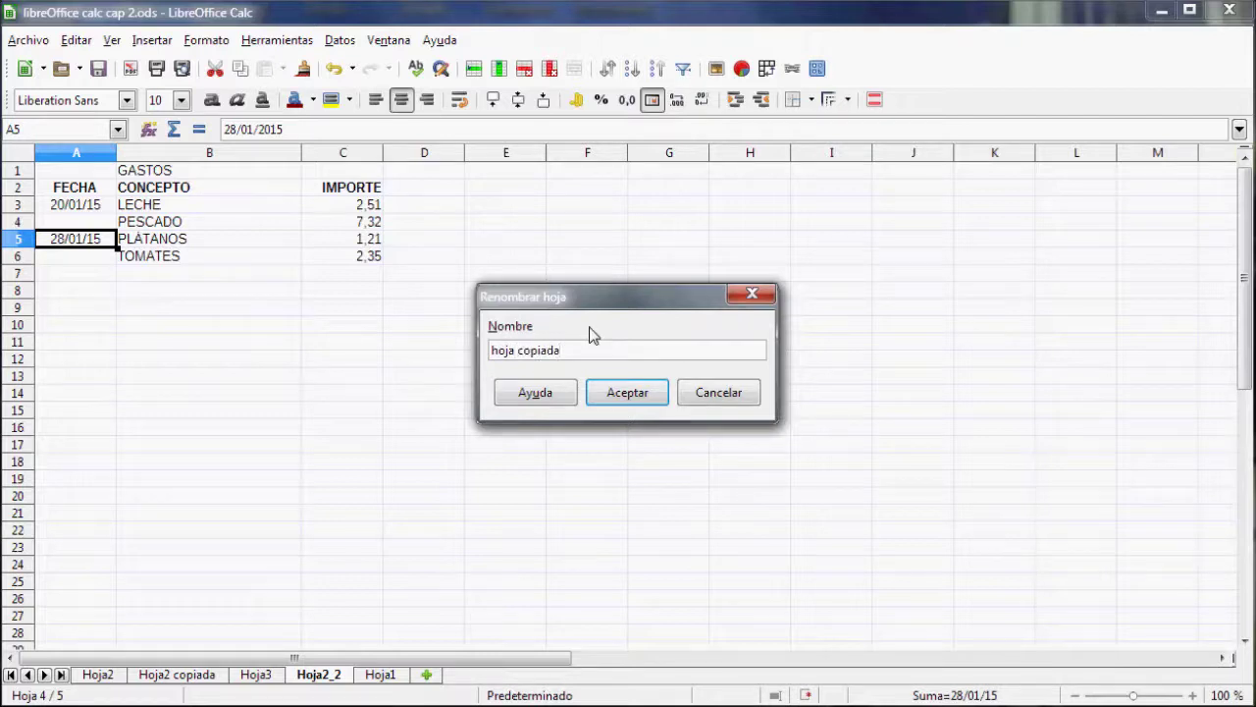
click(624, 391)
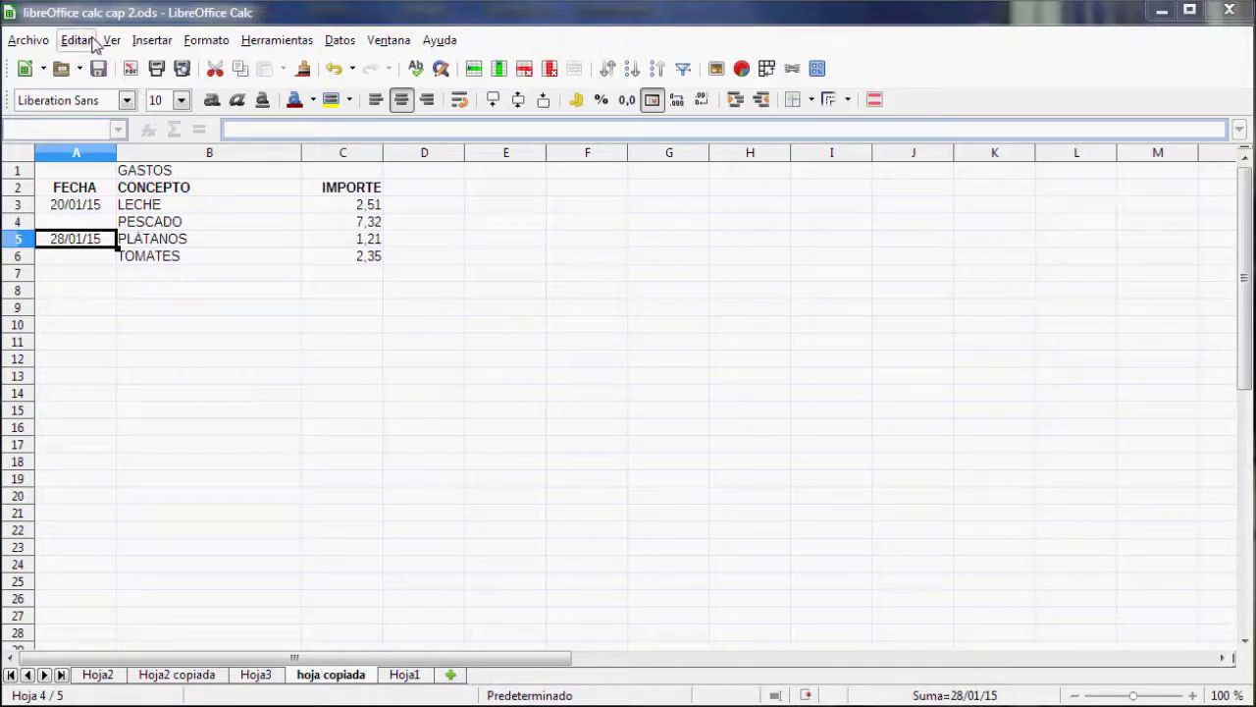
Step: Open the settings for inserting a sheet and move the dialog aside
click(145, 41)
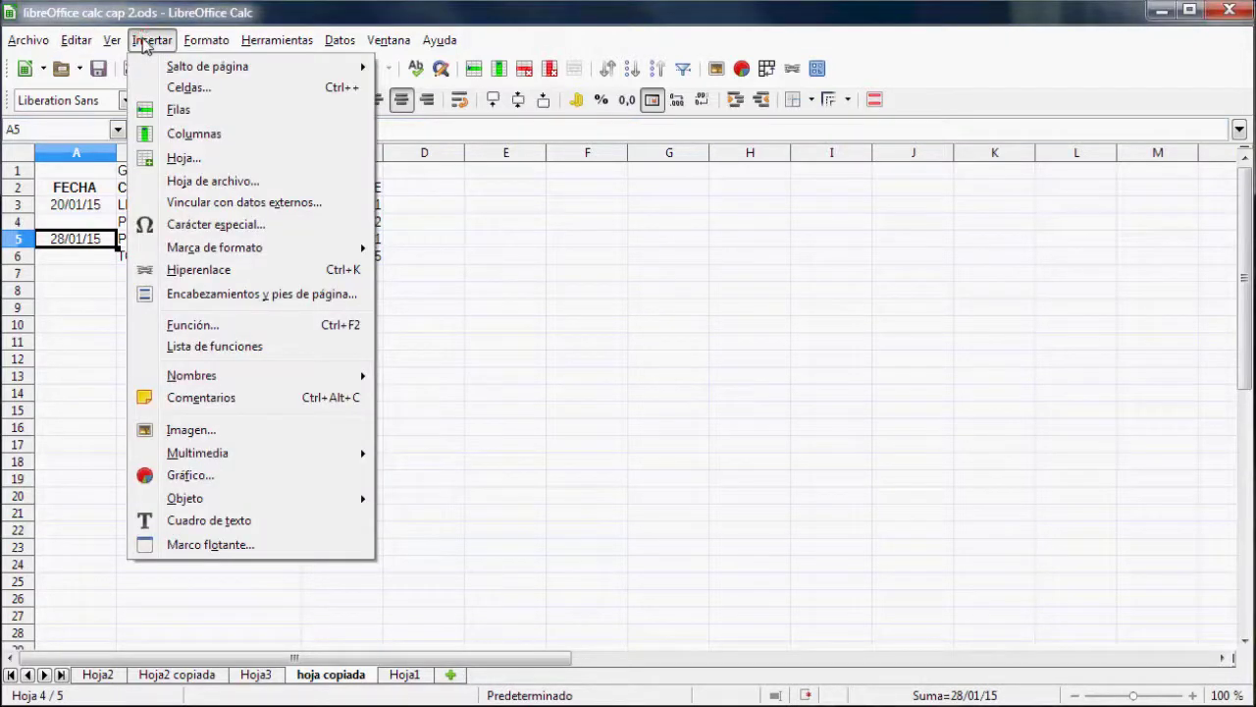
click(179, 160)
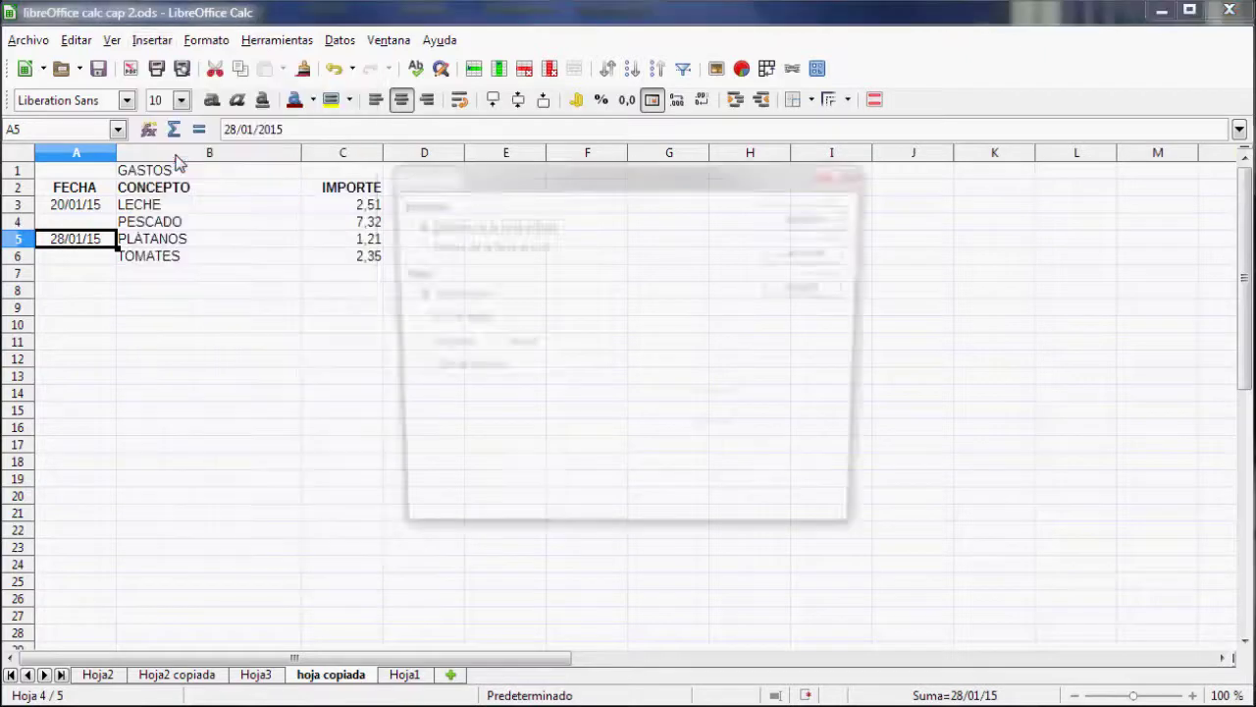
drag(547, 188, 463, 187)
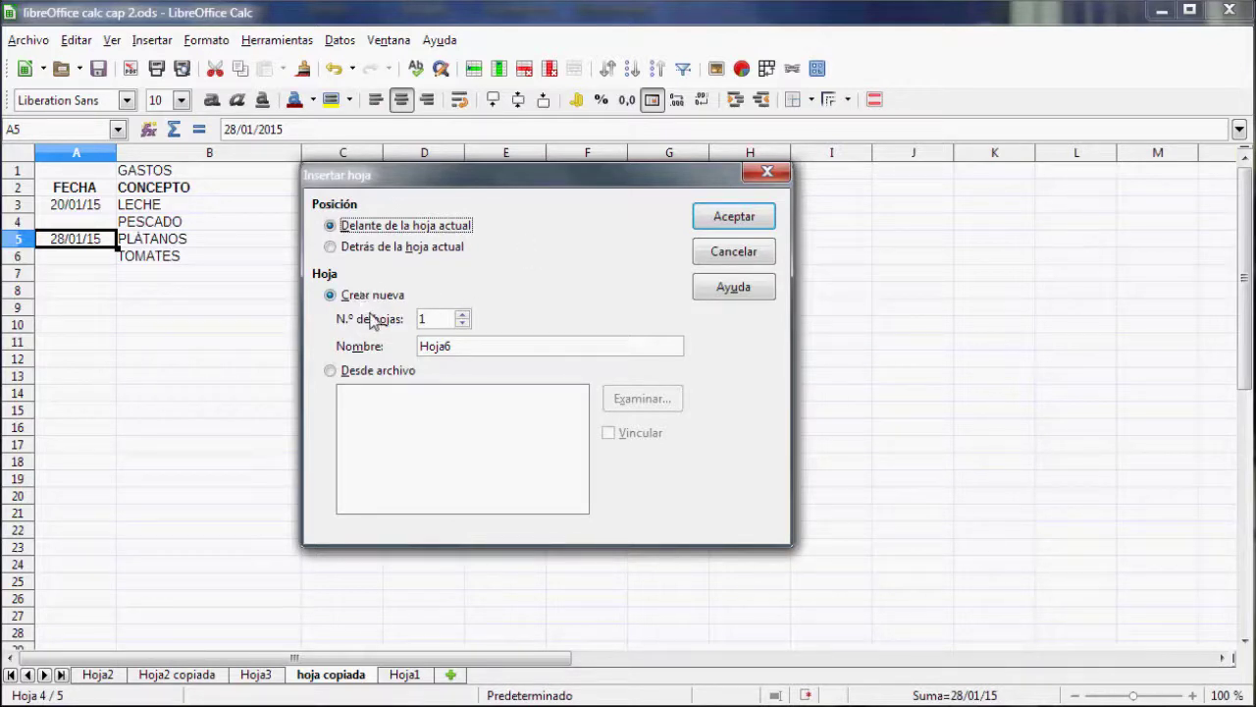
Step: Try raising the number of new sheets to 4, and set it back to 1
click(462, 314)
click(462, 314)
click(462, 314)
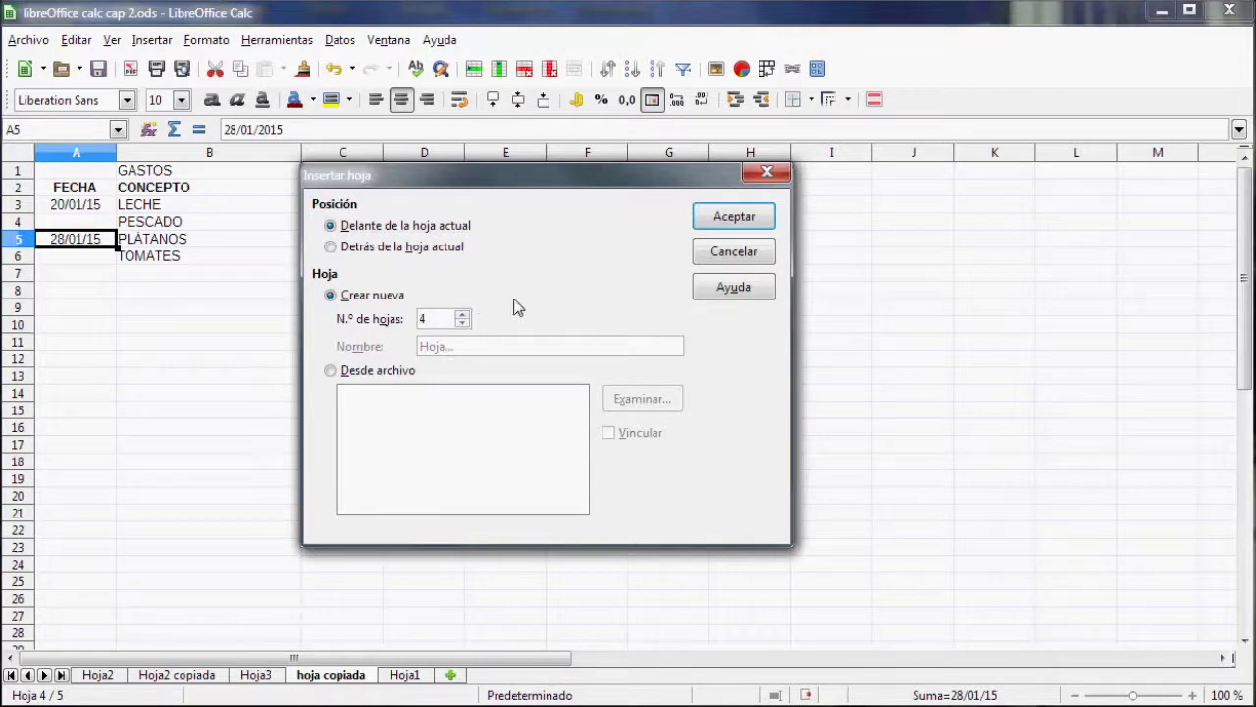
click(463, 323)
click(462, 322)
click(462, 324)
Step: Try the option to insert a sheet from a file, open the file browser and cancel it
click(383, 372)
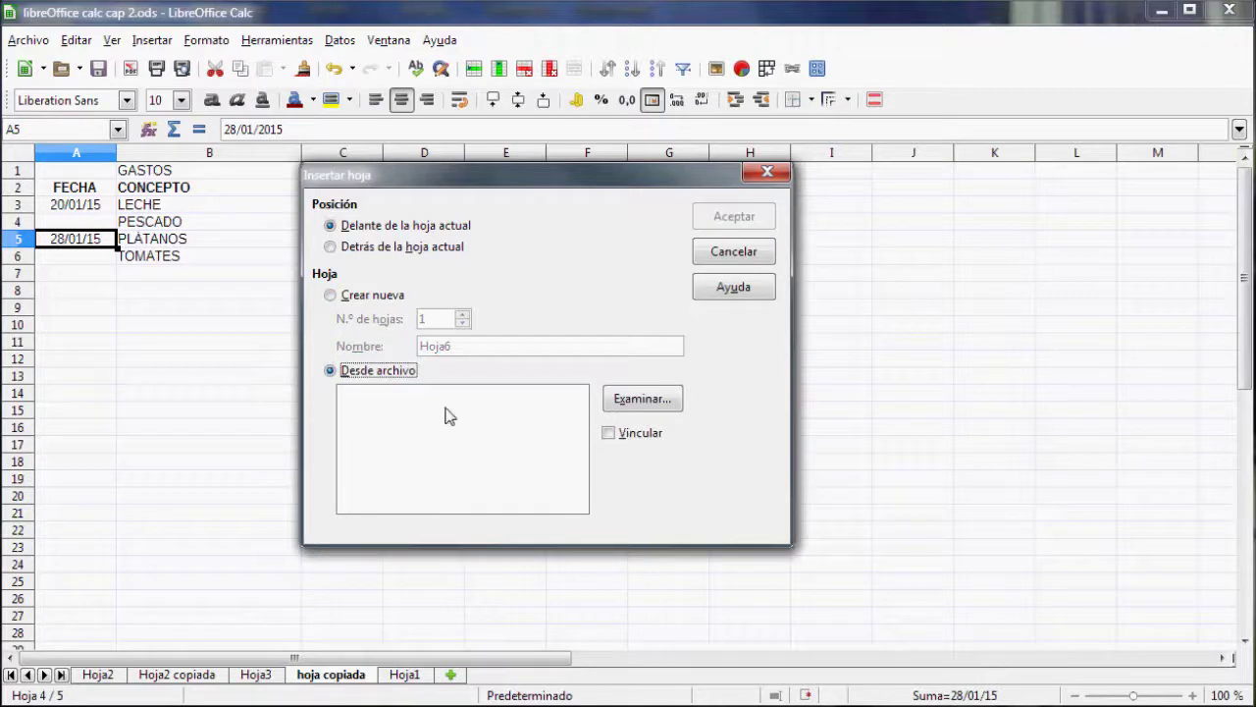
click(618, 401)
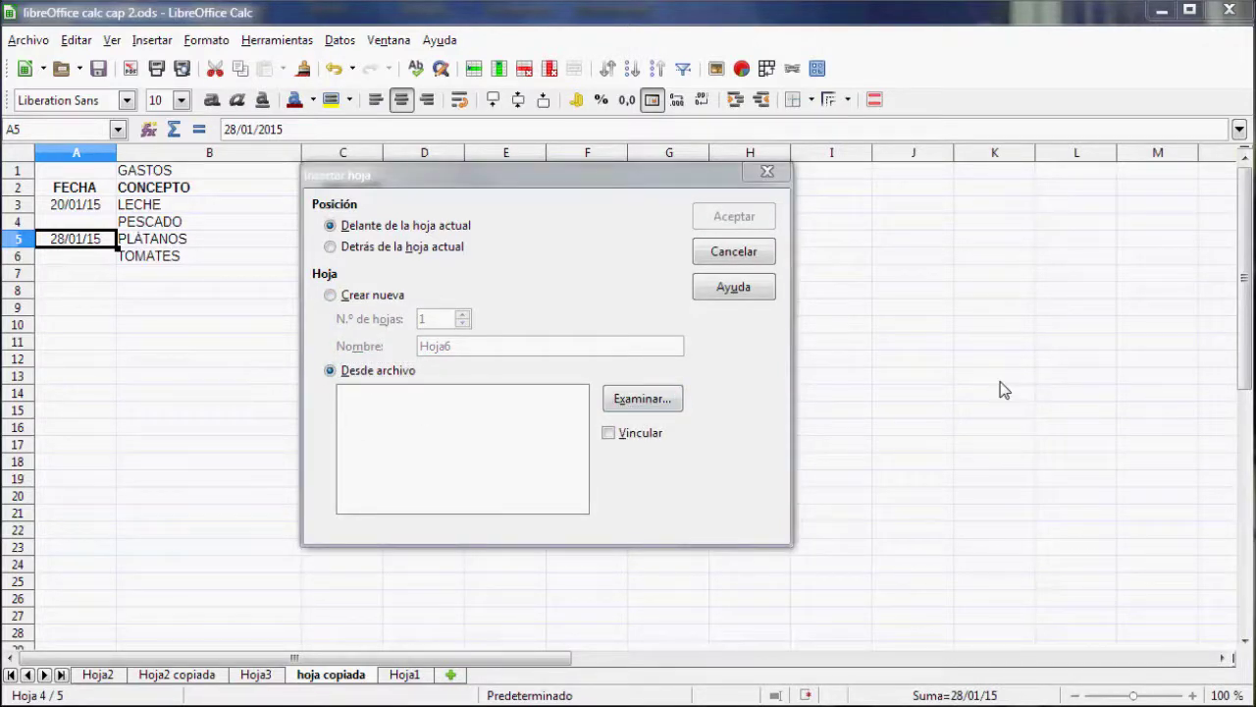
key(Escape)
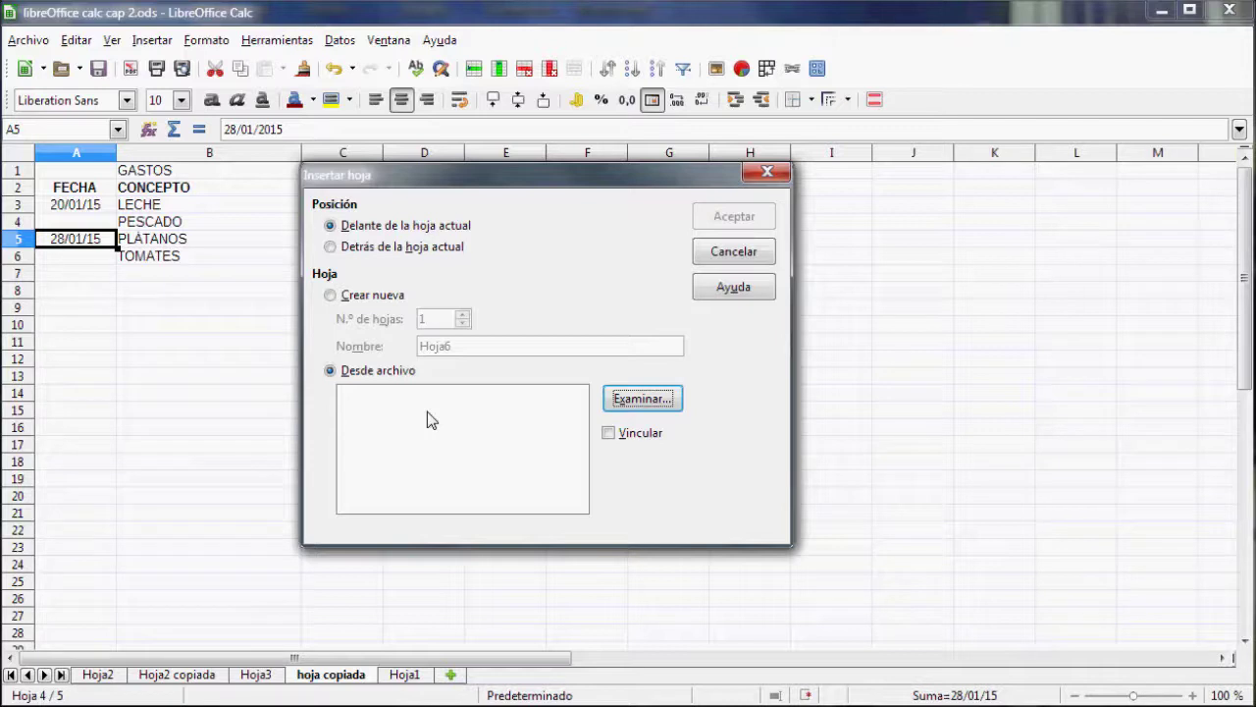
Step: Insert one newly created sheet named Hoja_insertada before sheet "hoja copiada"
click(371, 293)
click(471, 346)
key(BackSpace)
text(_insertada)
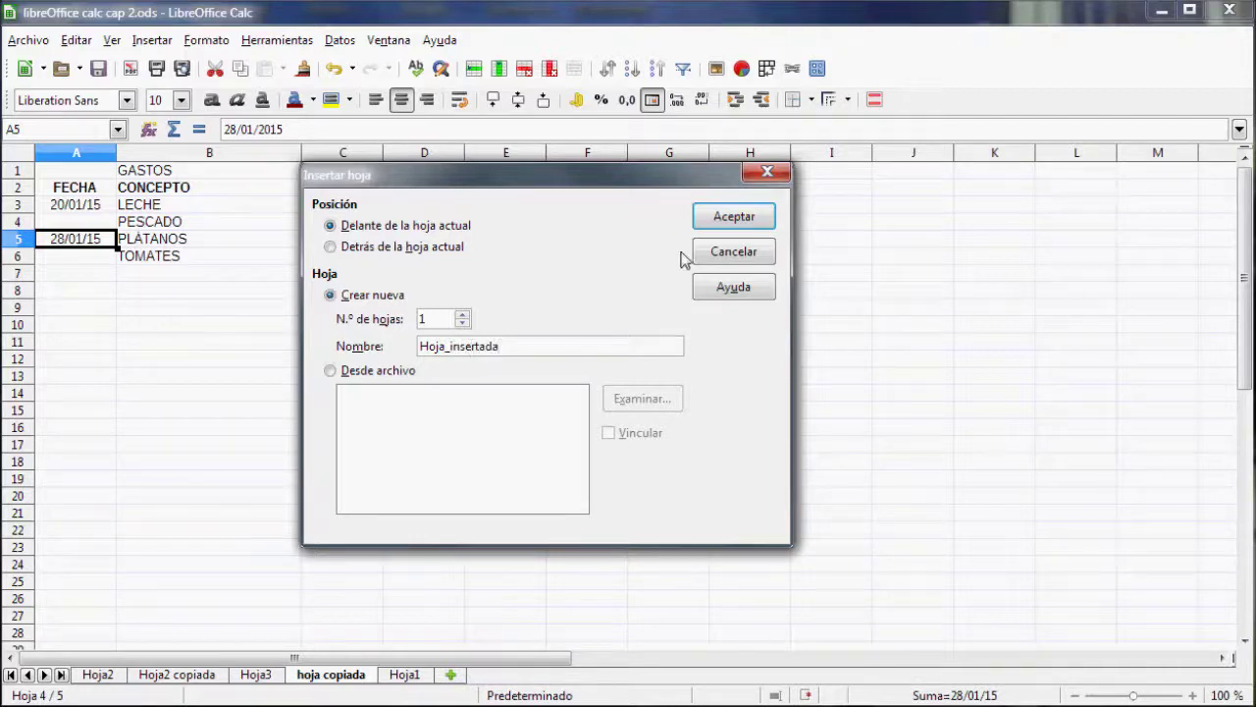